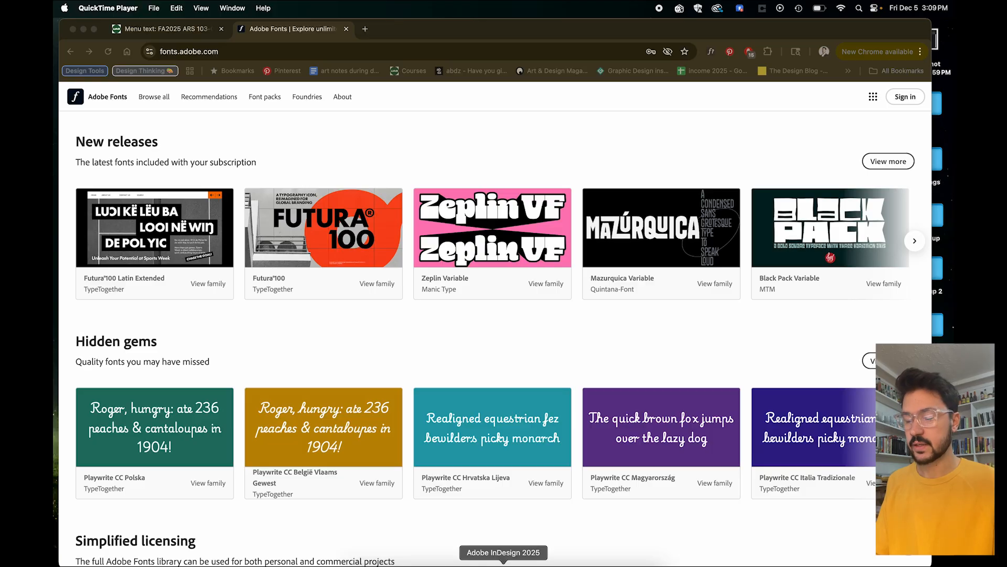
Step: Switch to InDesign and start a new document with its units set to inches
left_click(504, 564)
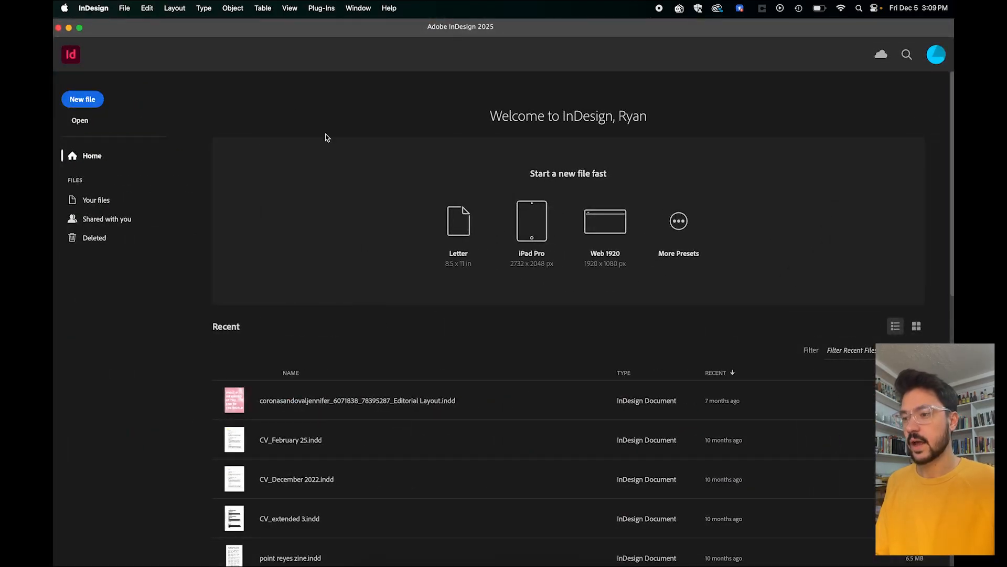
left_click(84, 101)
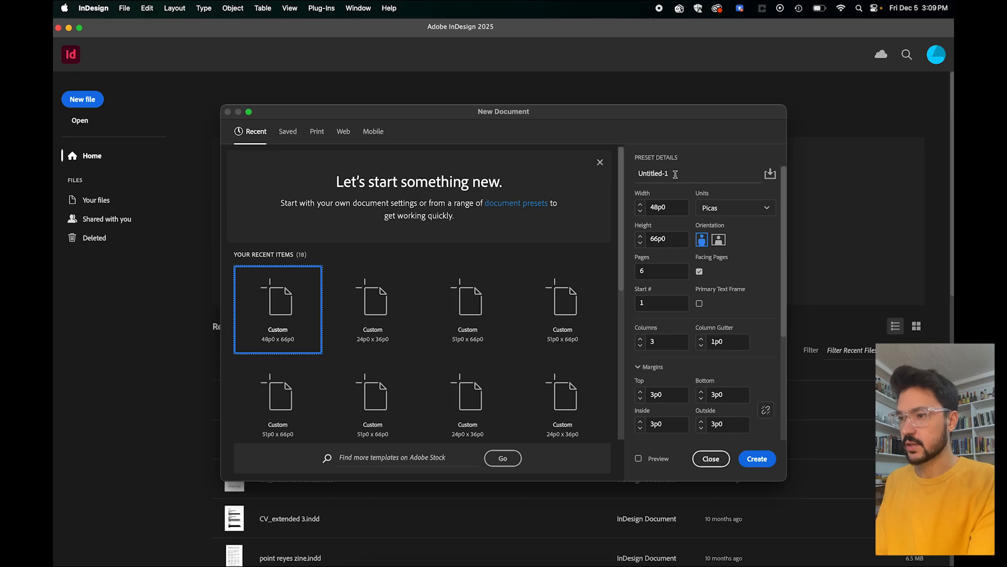
left_click(733, 208)
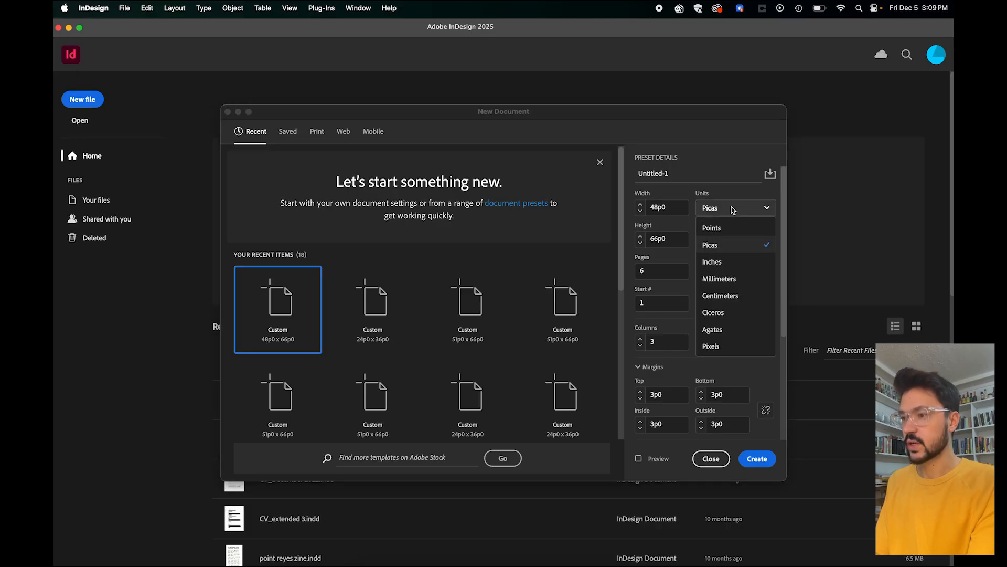
left_click(717, 259)
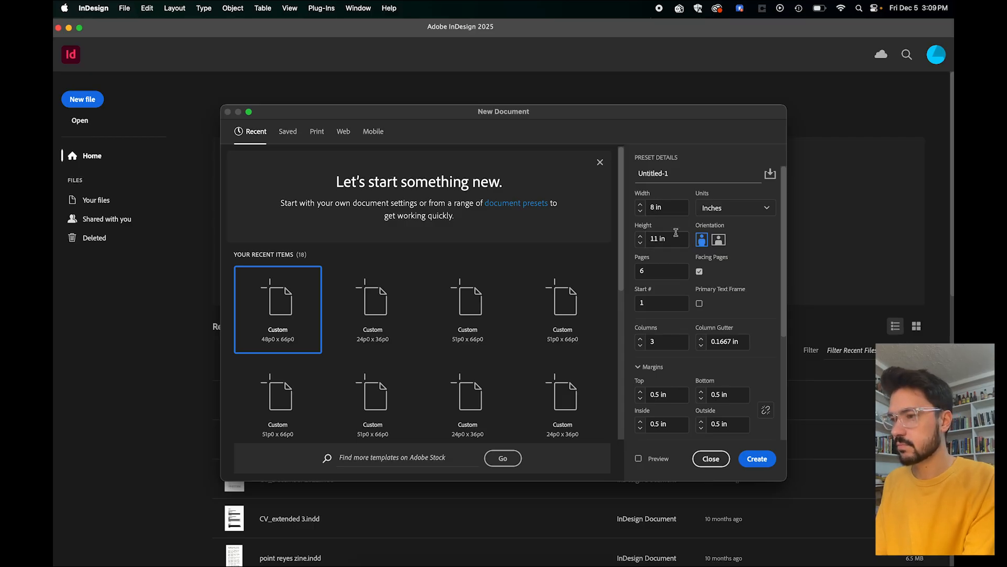
Step: Set the new document's width to 7 in, its height to 15 in and its page count to 1
double_click(651, 206)
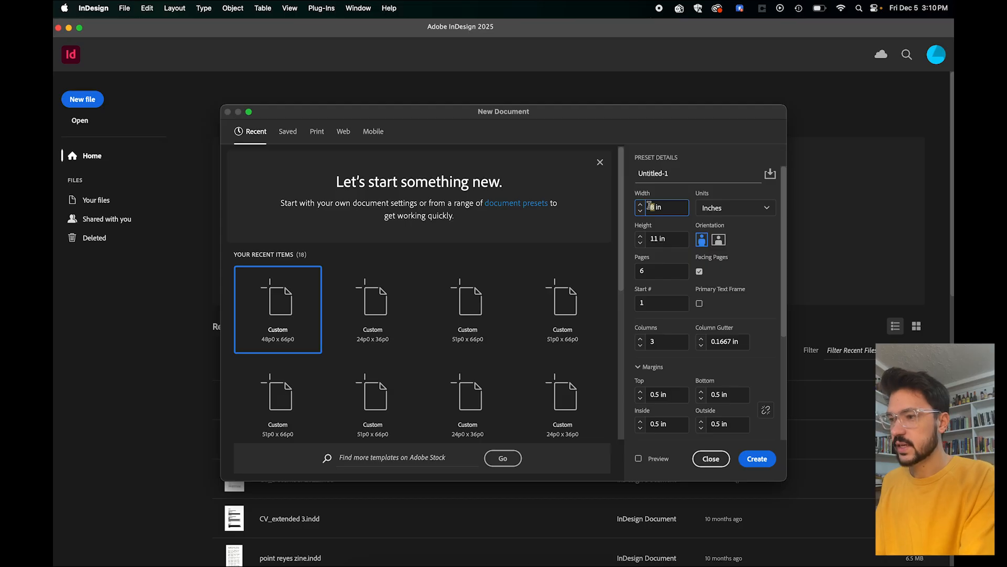
type("15")
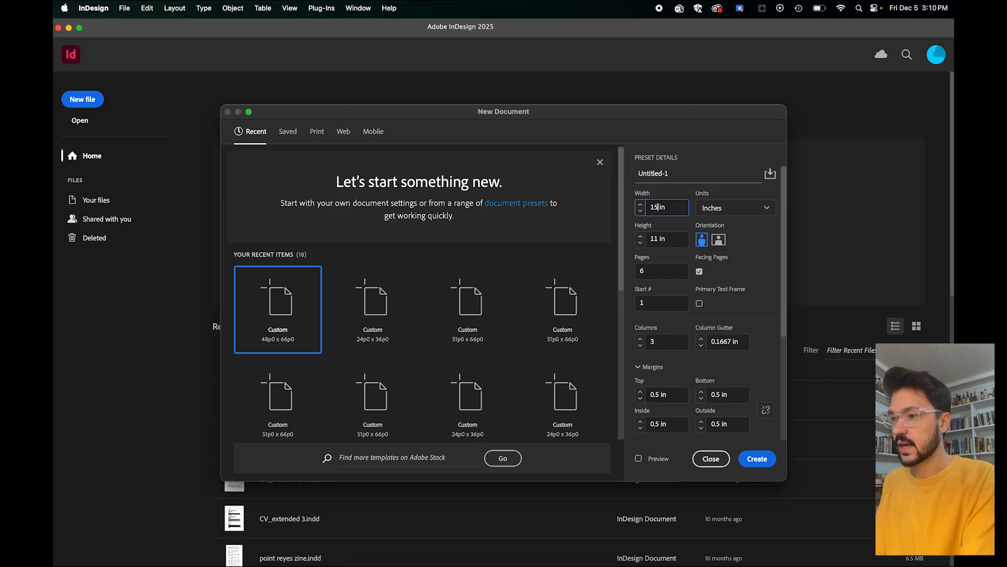
double_click(650, 239)
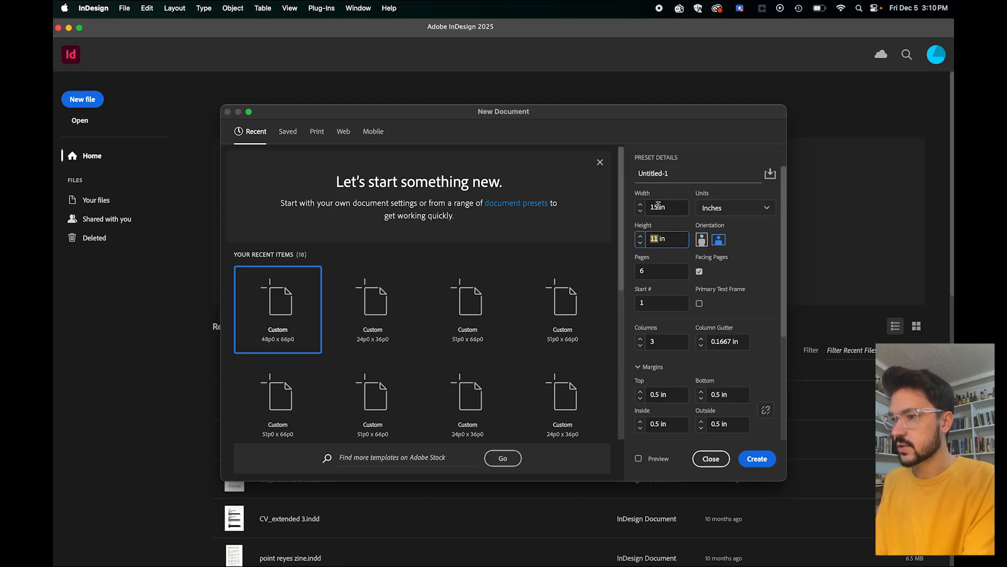
key("shift+Tab")
left_click(656, 239)
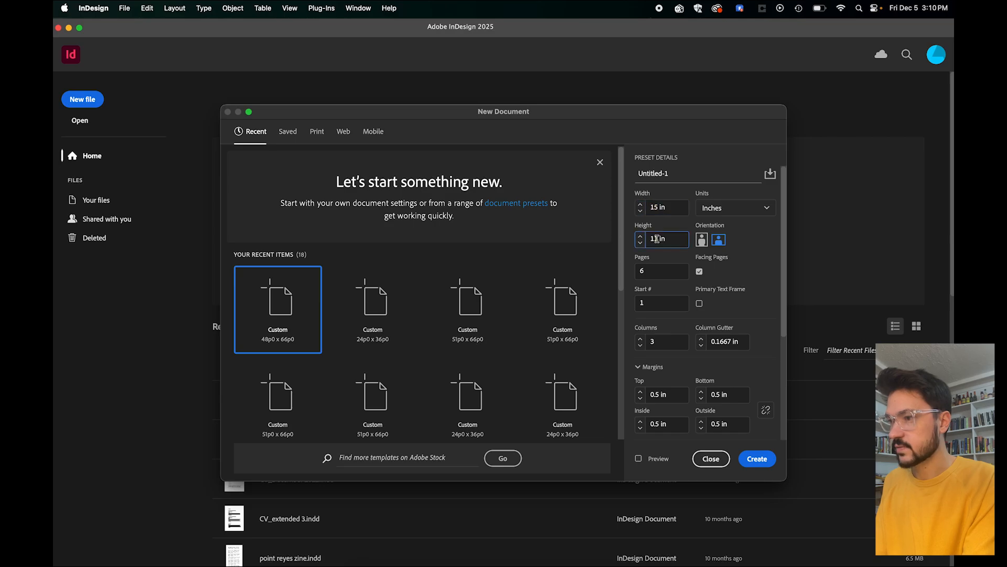
type("15")
key("shift+Tab")
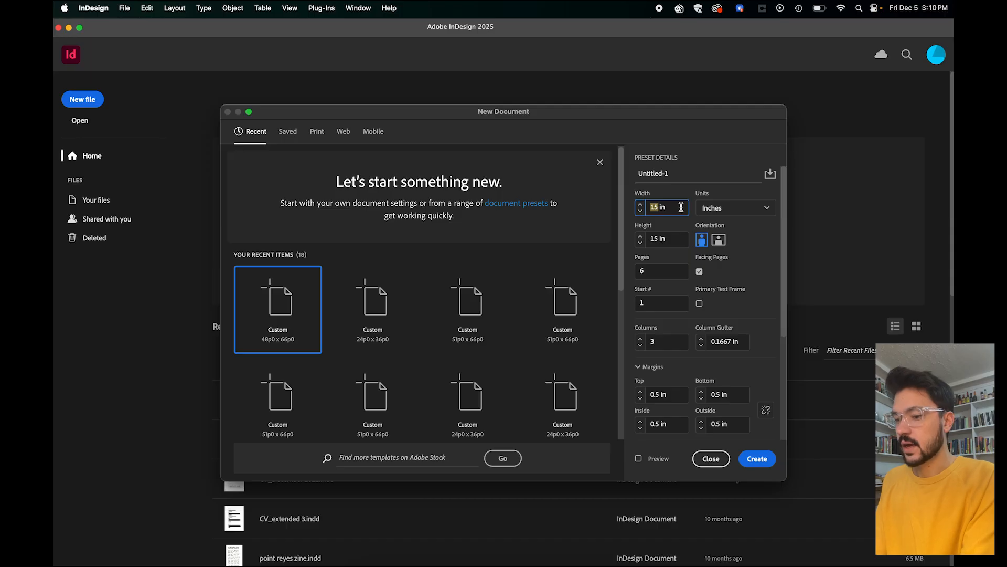
type("7")
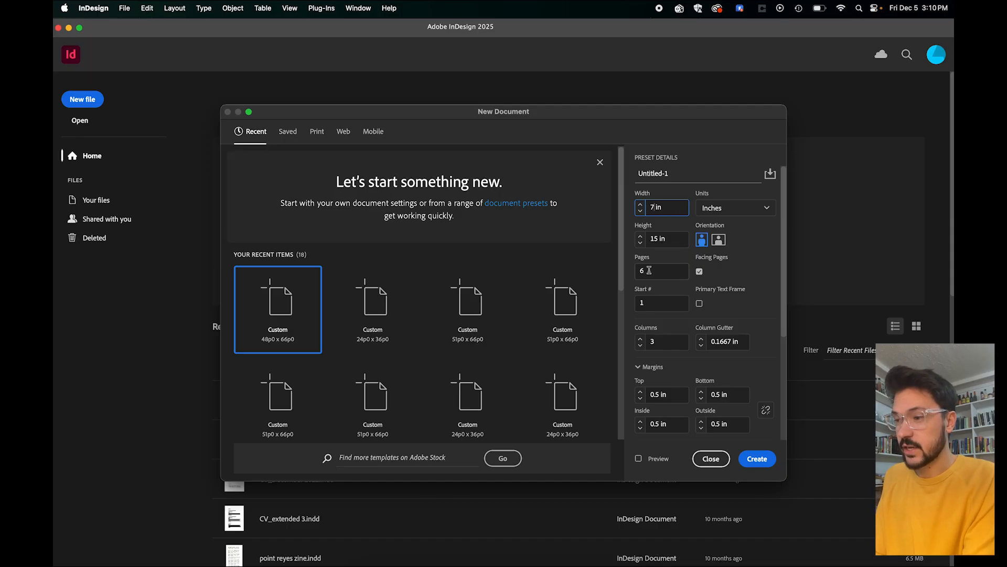
double_click(646, 269)
type("1")
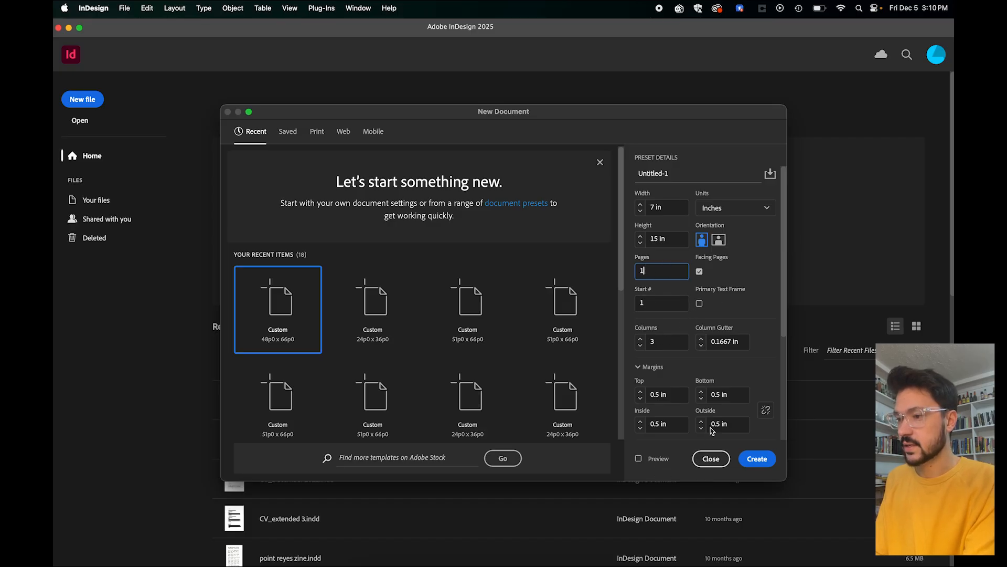
Step: Name the document "menu design" and create it
scroll(699, 378, "down", 5)
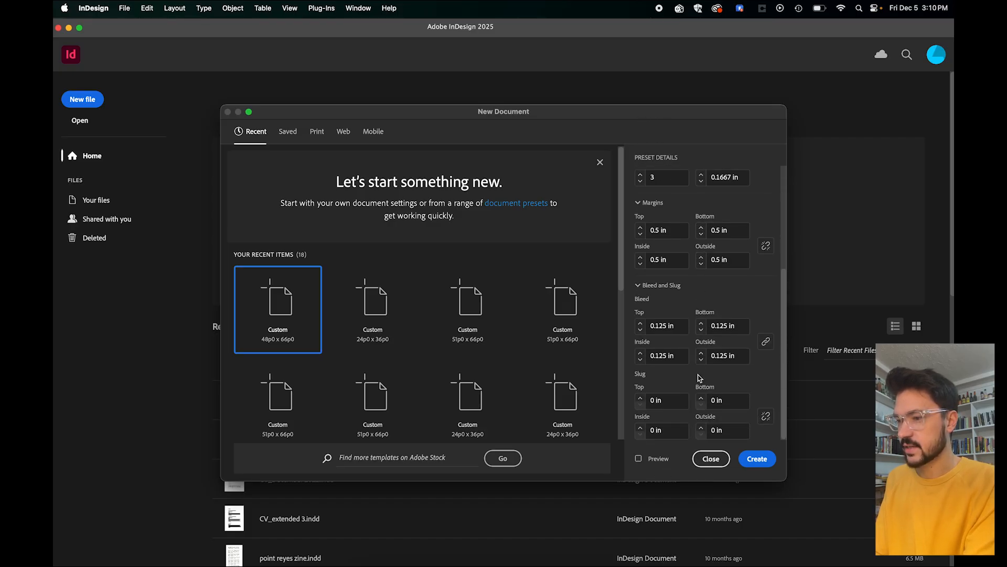
scroll(698, 378, "up", 5)
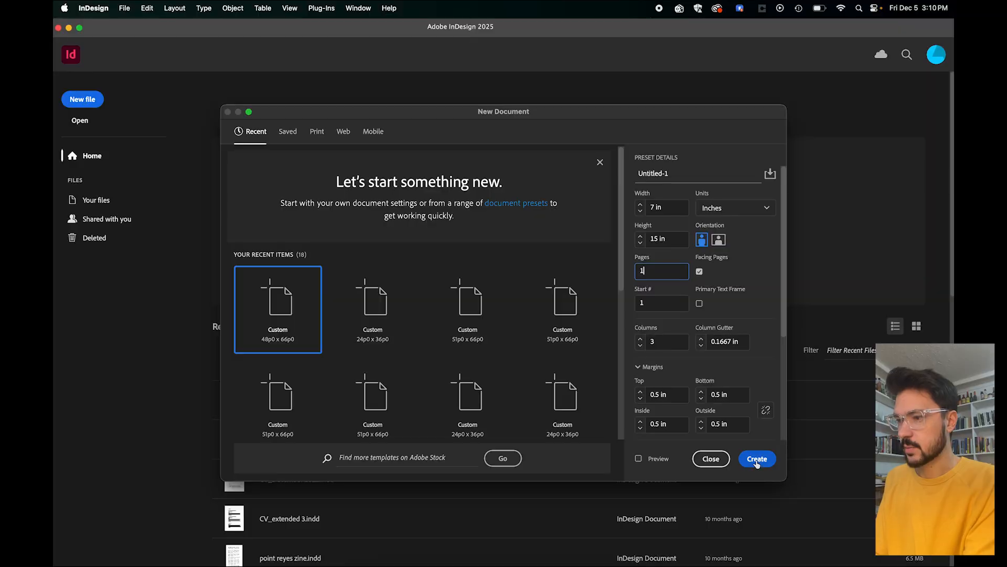
left_click_drag(670, 173, 616, 174)
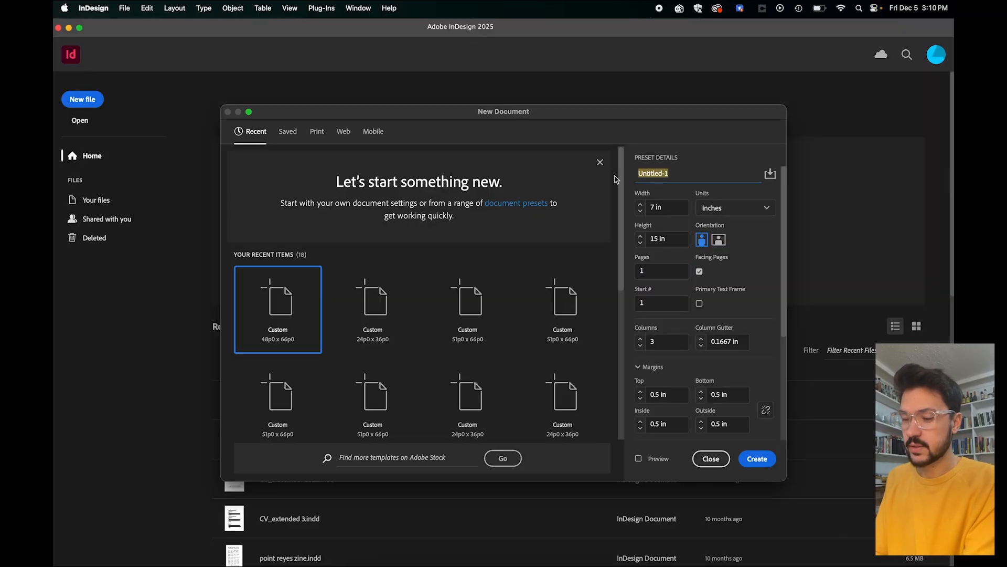
type("menu design")
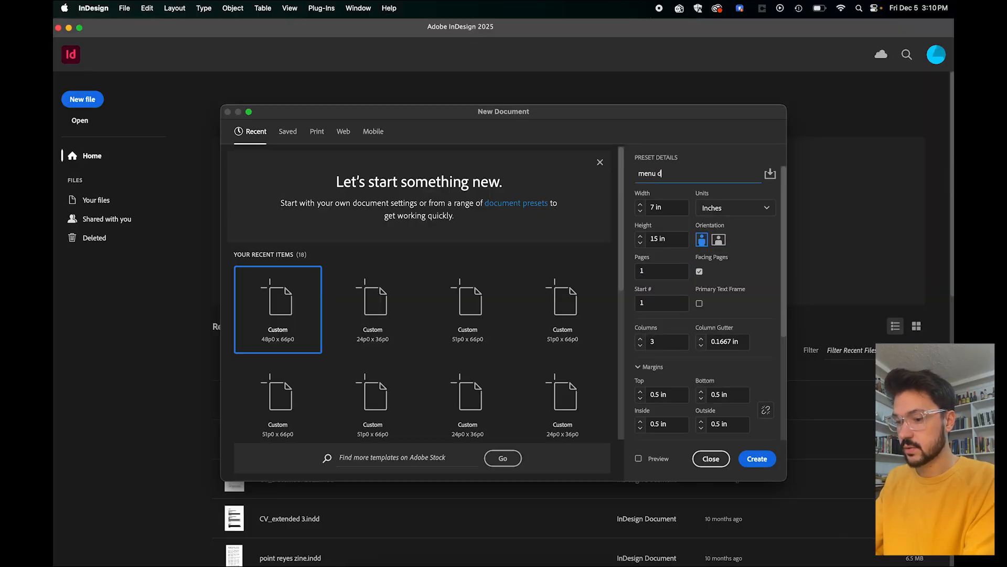
left_click(756, 459)
scroll(555, 272, "down", 3)
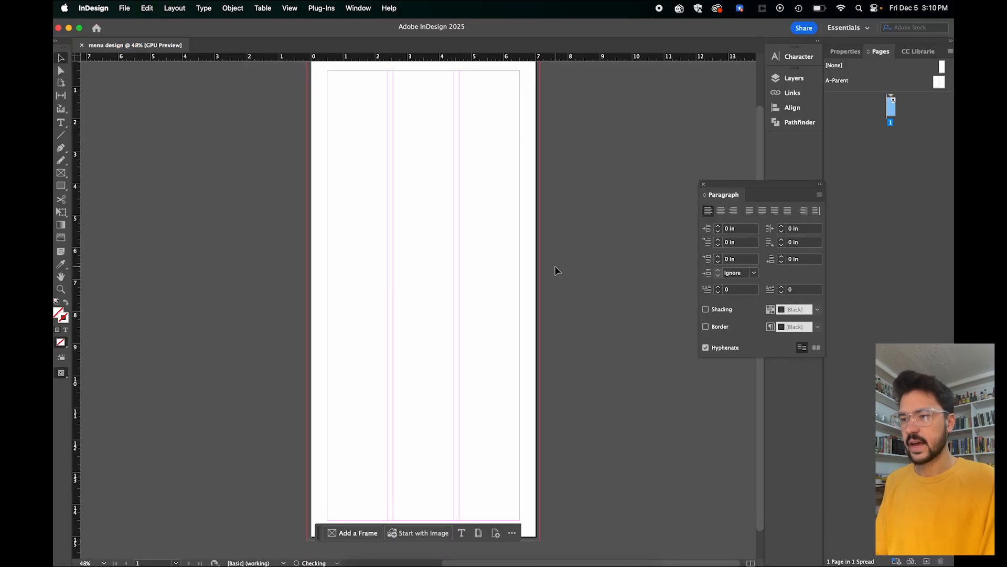
scroll(540, 270, "down", 1)
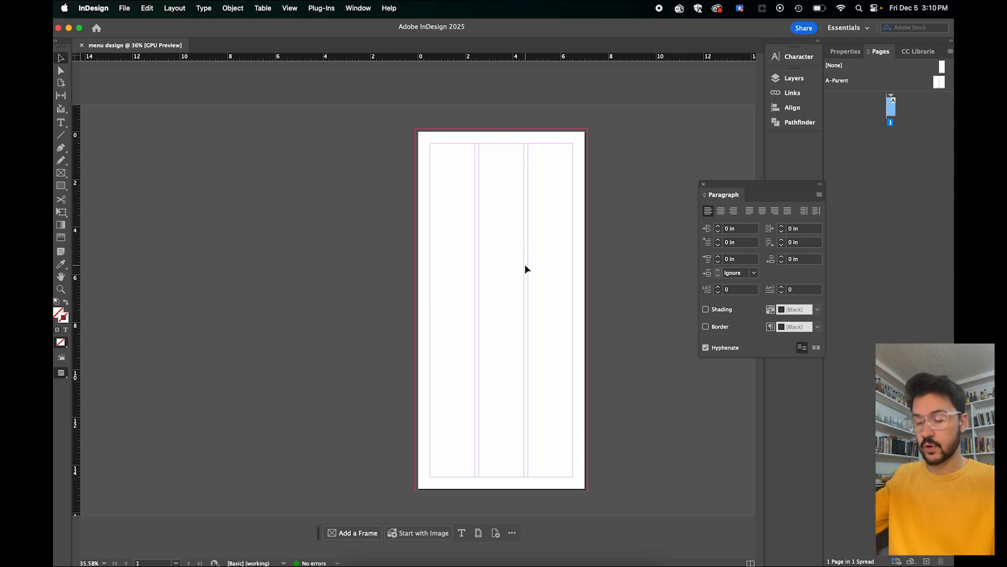
scroll(528, 268, "up", 4)
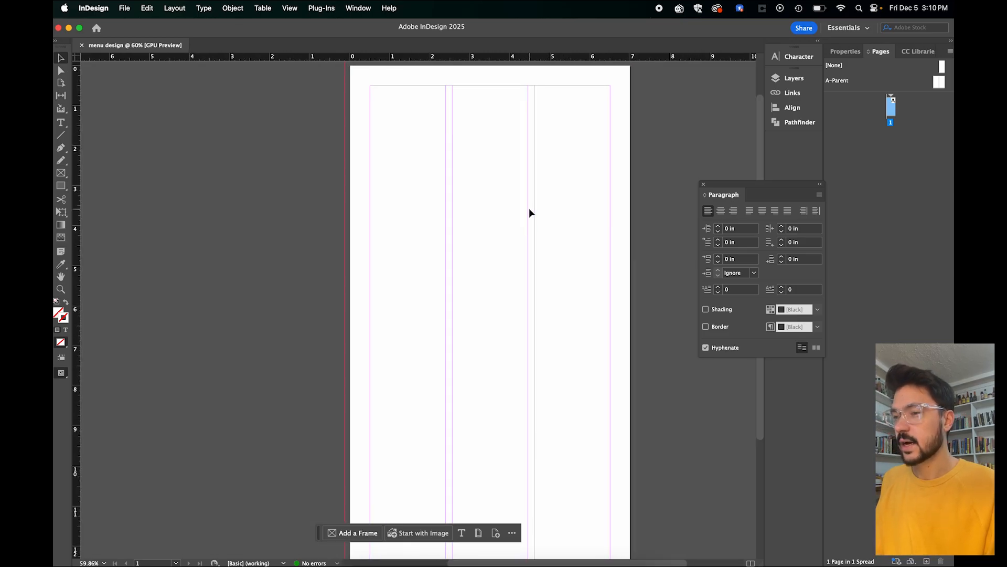
Step: Switch to Adobe Fonts in Chrome and open the full list of new releases
left_click(396, 564)
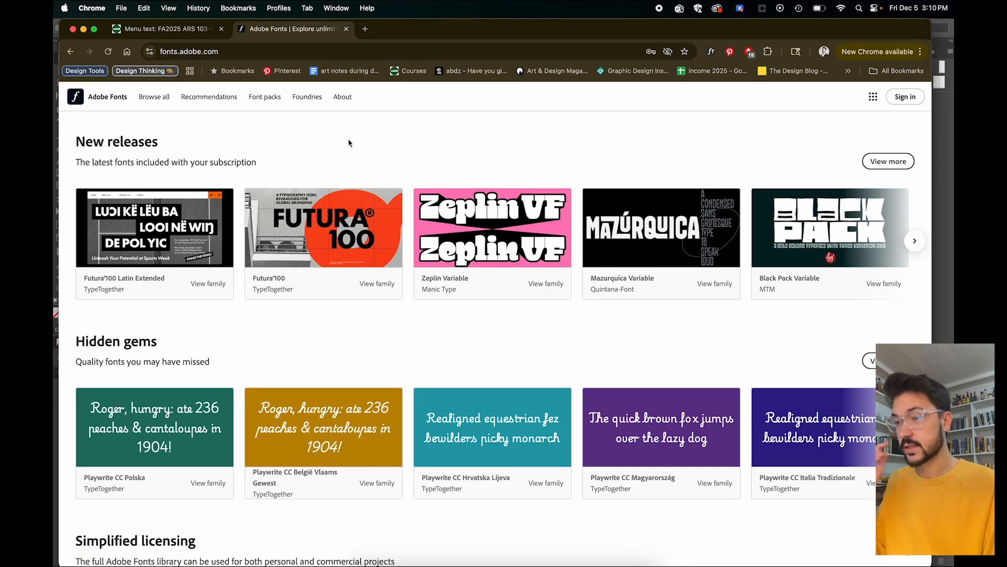
scroll(349, 142, "up", 5)
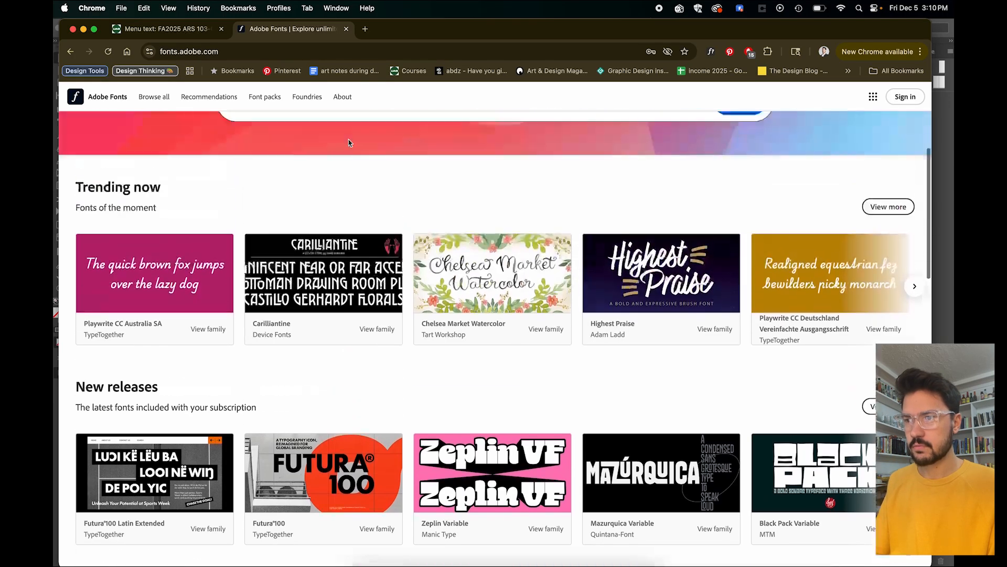
scroll(349, 143, "down", 3)
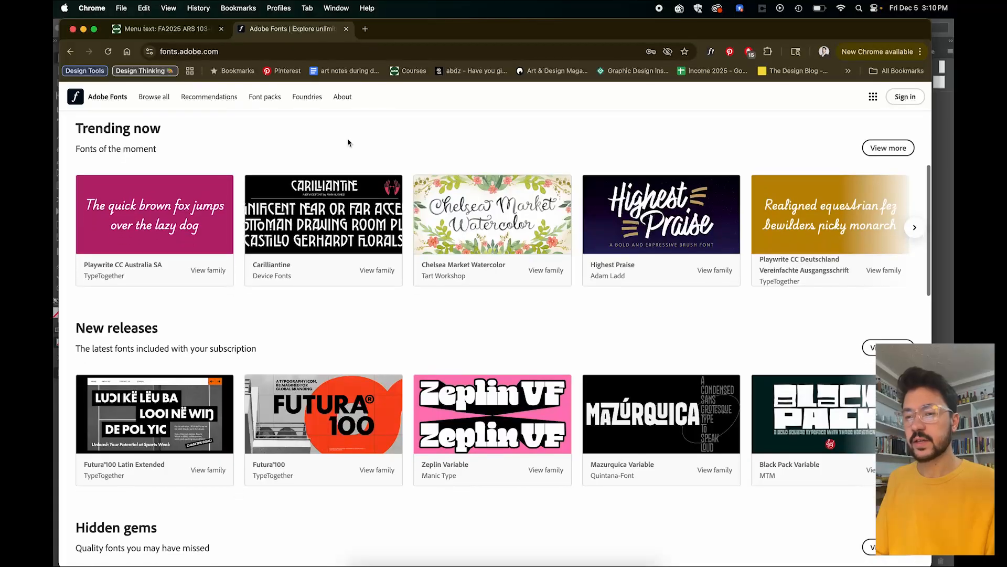
scroll(318, 338, "down", 2)
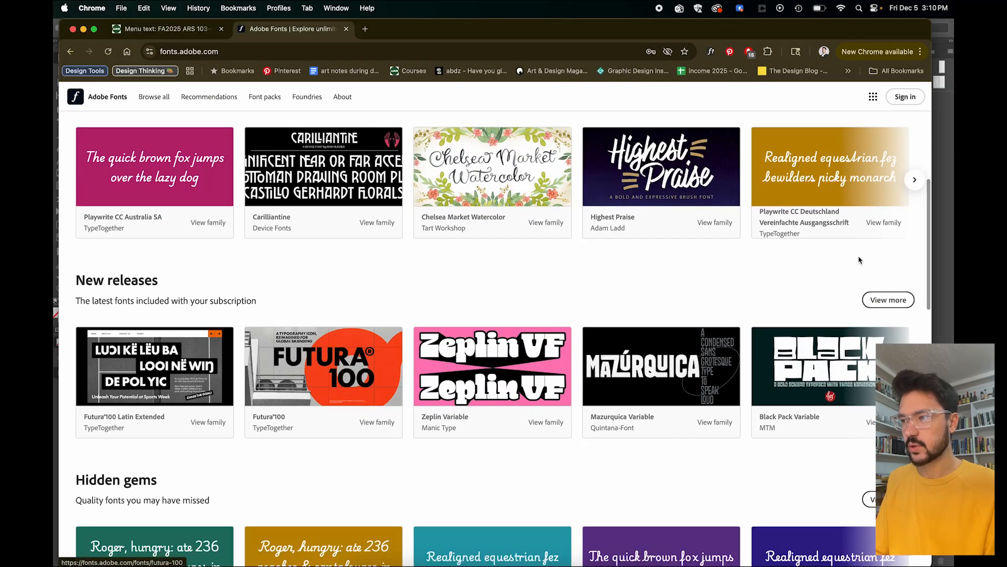
left_click(888, 299)
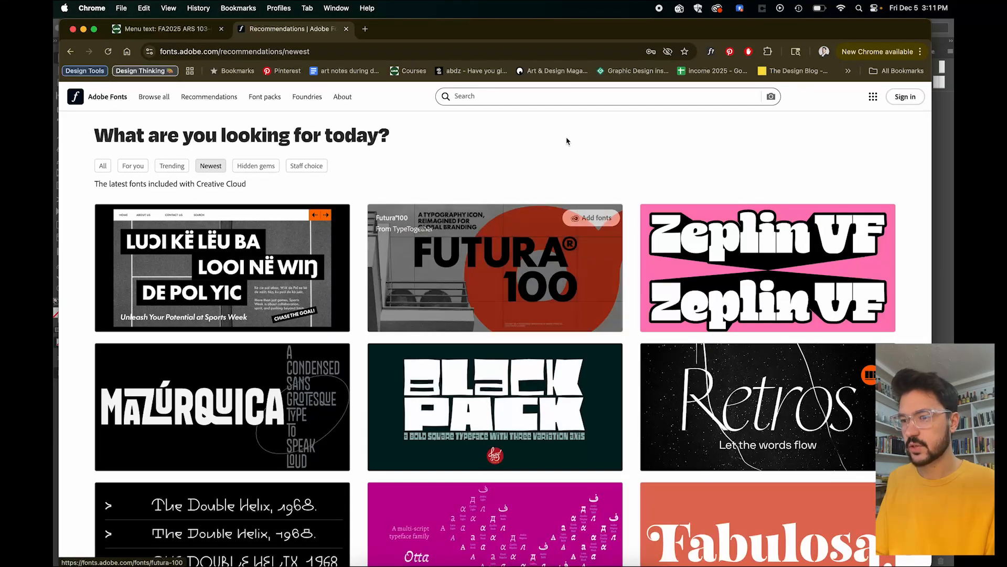
Step: Browse the newest font recommendations and open the Futura 100 family page
scroll(588, 129, "down", 2)
scroll(588, 128, "down", 1)
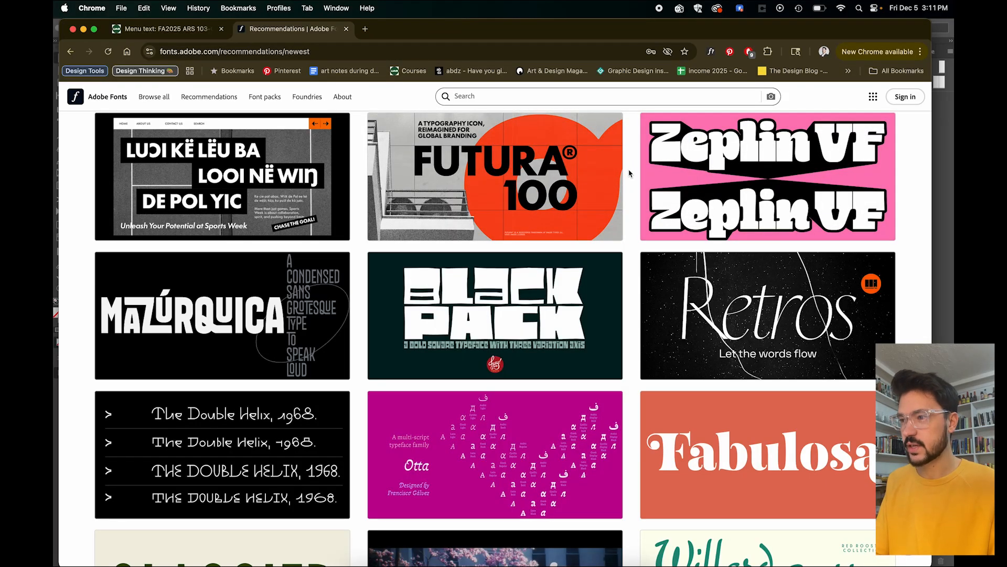
scroll(629, 173, "down", 6)
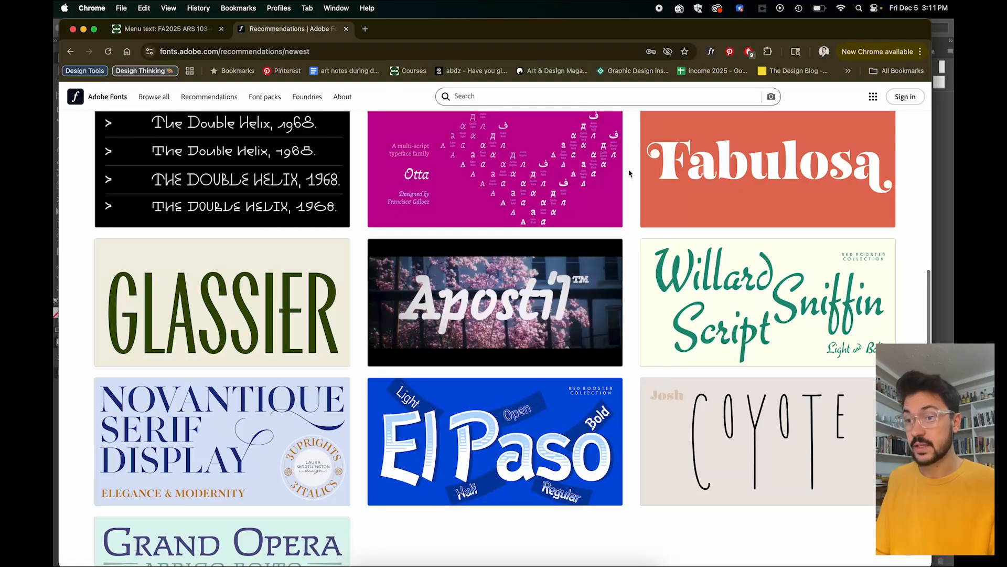
scroll(629, 173, "down", 4)
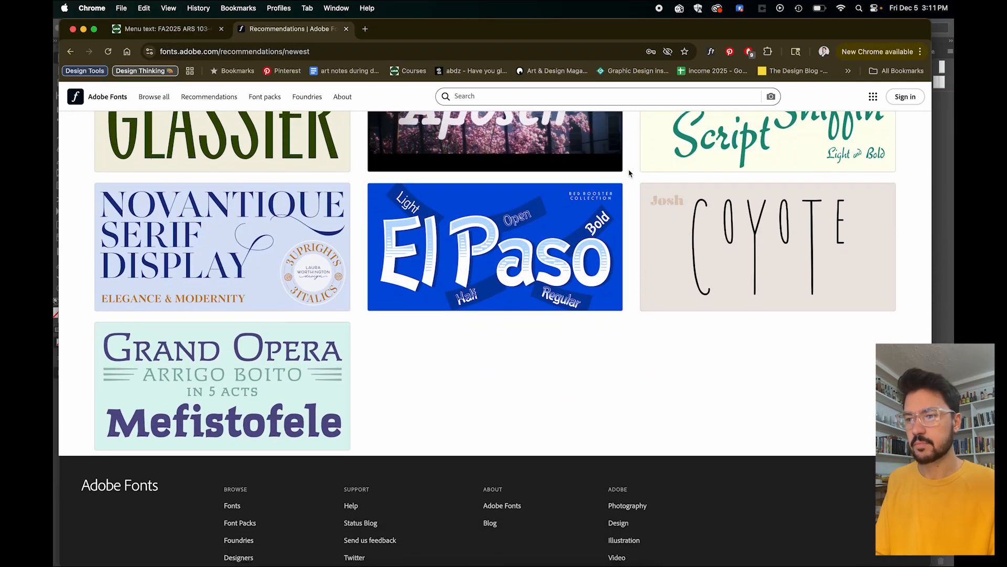
scroll(629, 173, "up", 5)
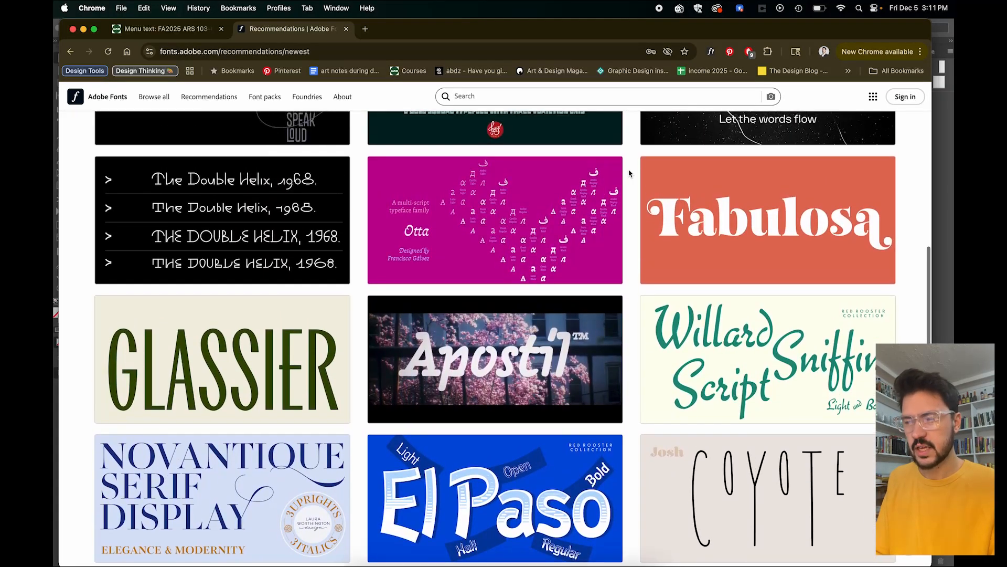
scroll(629, 173, "up", 6)
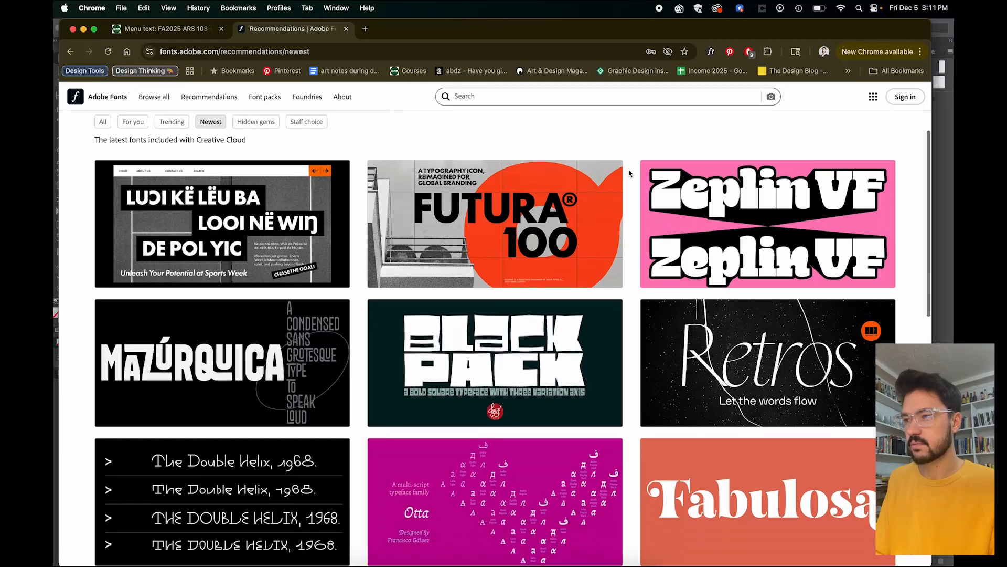
scroll(629, 173, "down", 1)
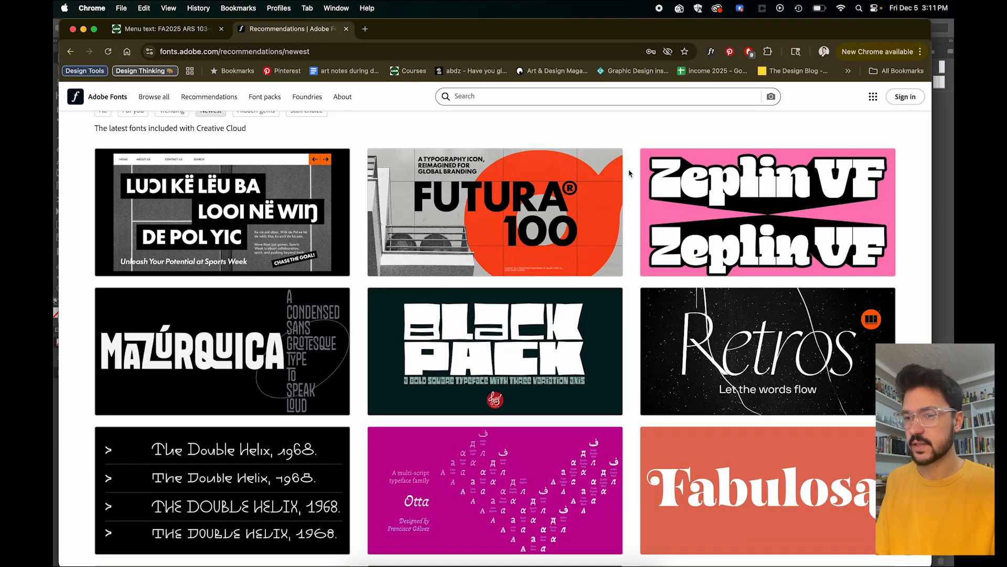
scroll(629, 173, "up", 1)
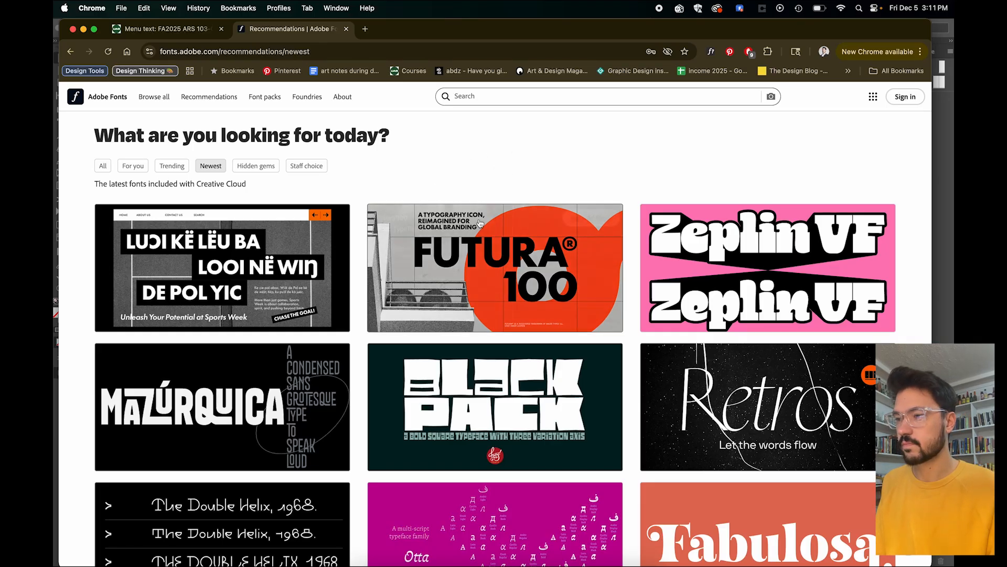
left_click(524, 233)
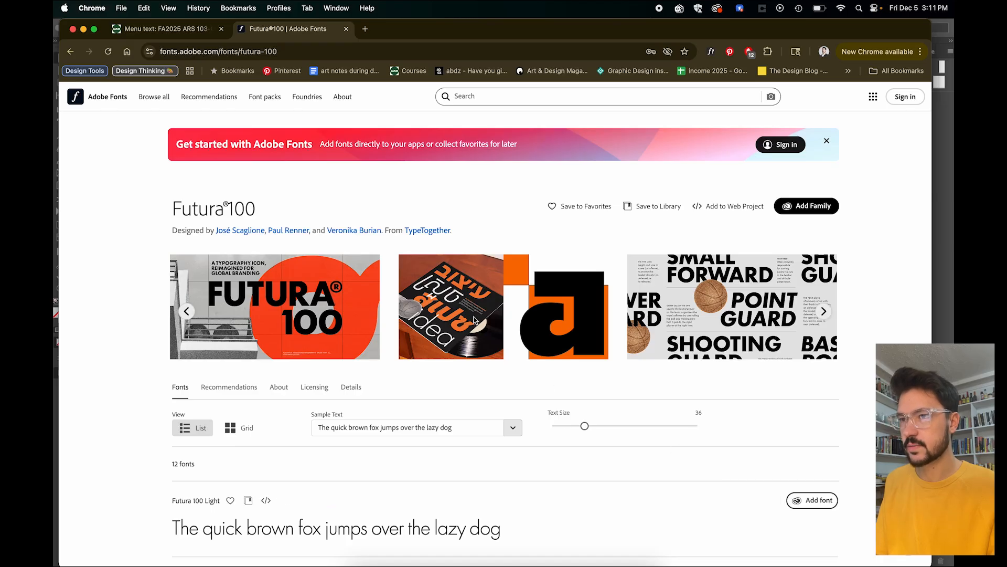
Step: Go to the course's menu text page and look through the Appetizers and Salads sections
left_click(162, 29)
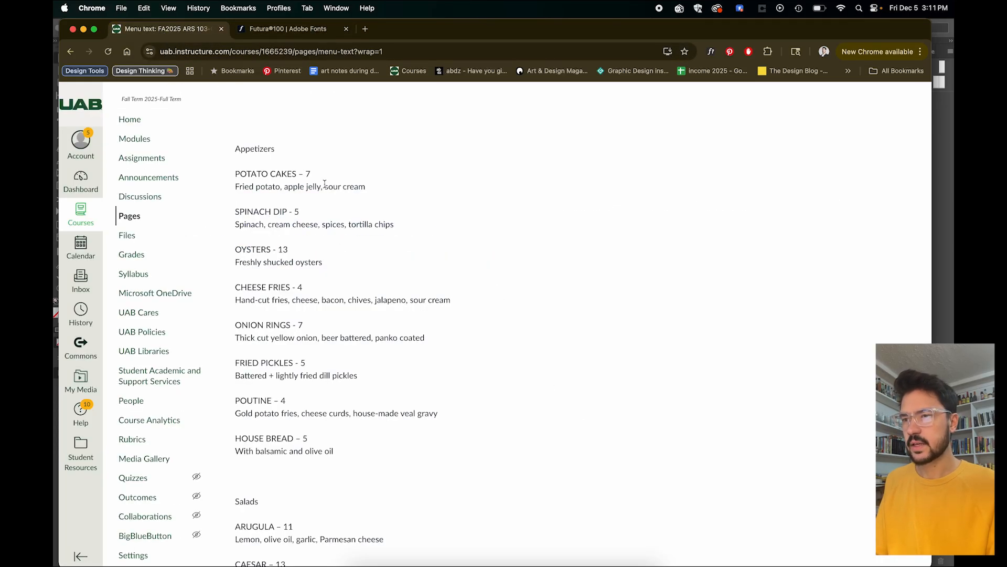
scroll(325, 183, "up", 3)
scroll(324, 183, "down", 4)
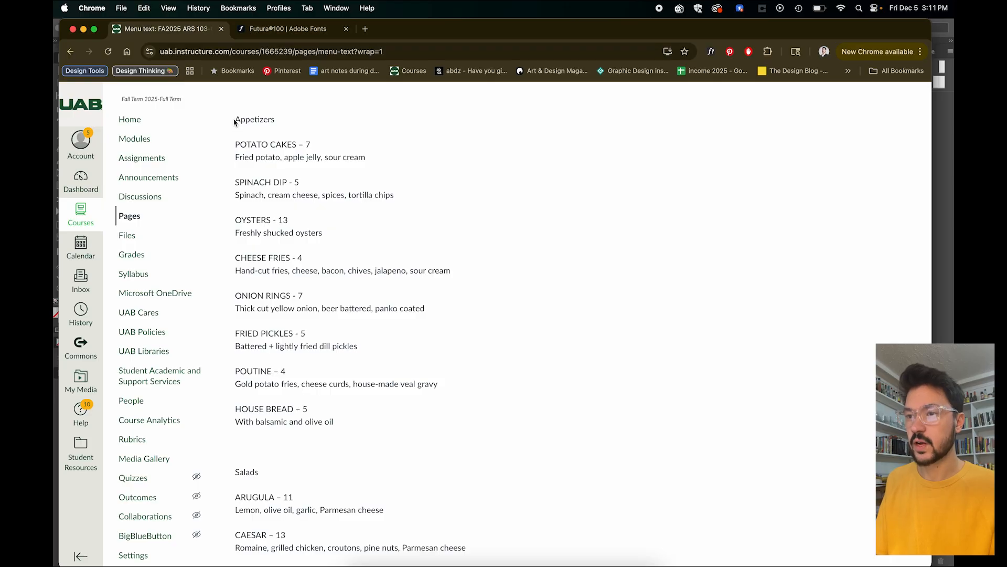
scroll(304, 141, "up", 1)
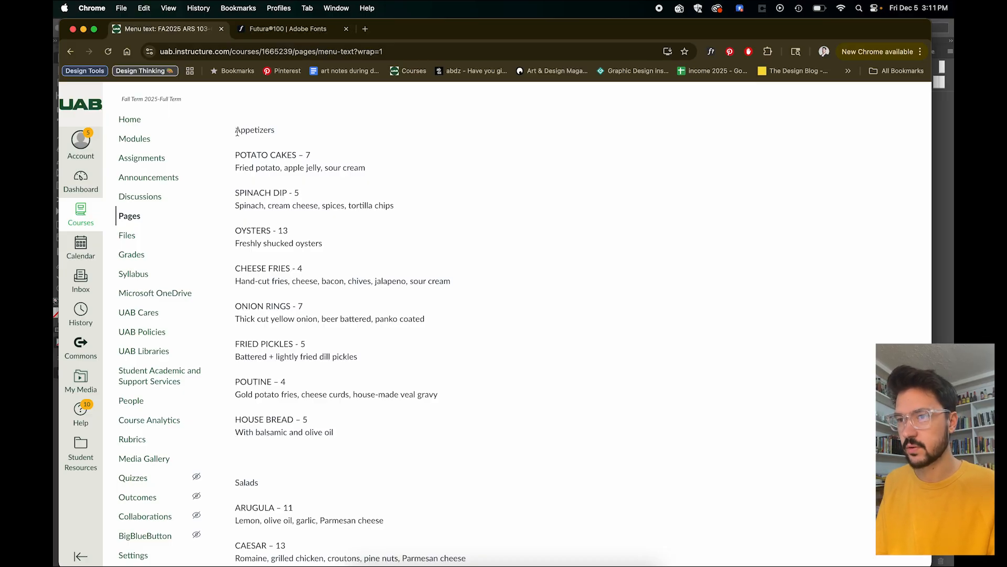
scroll(285, 196, "down", 3)
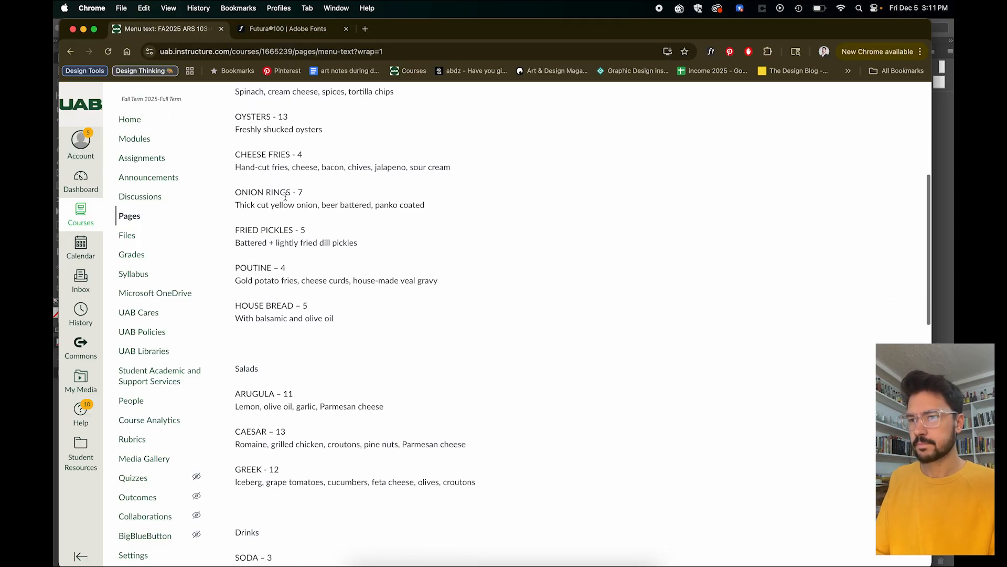
Step: Switch to InDesign and change the workspace to Essentials Classic
scroll(263, 205, "up", 4)
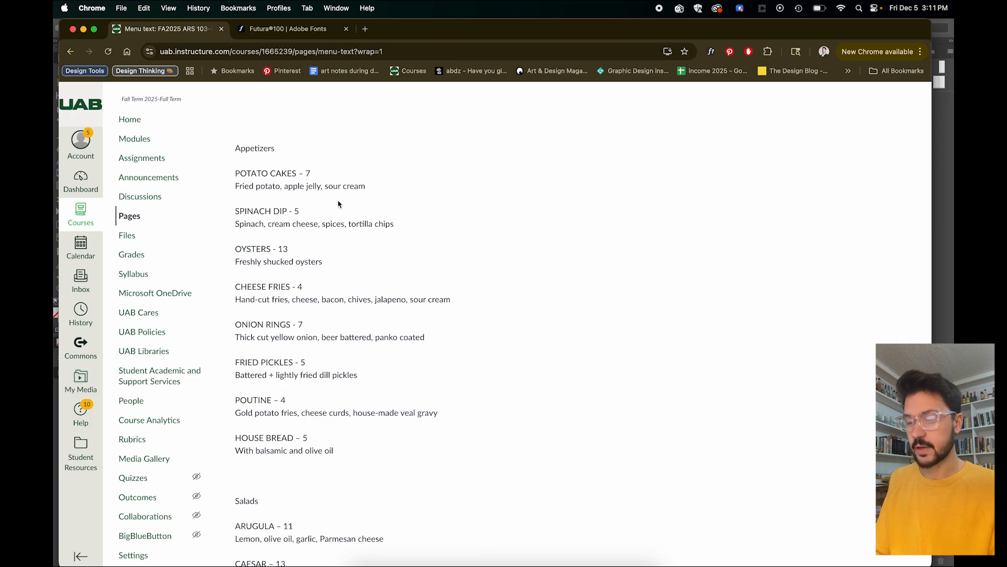
left_click(508, 562)
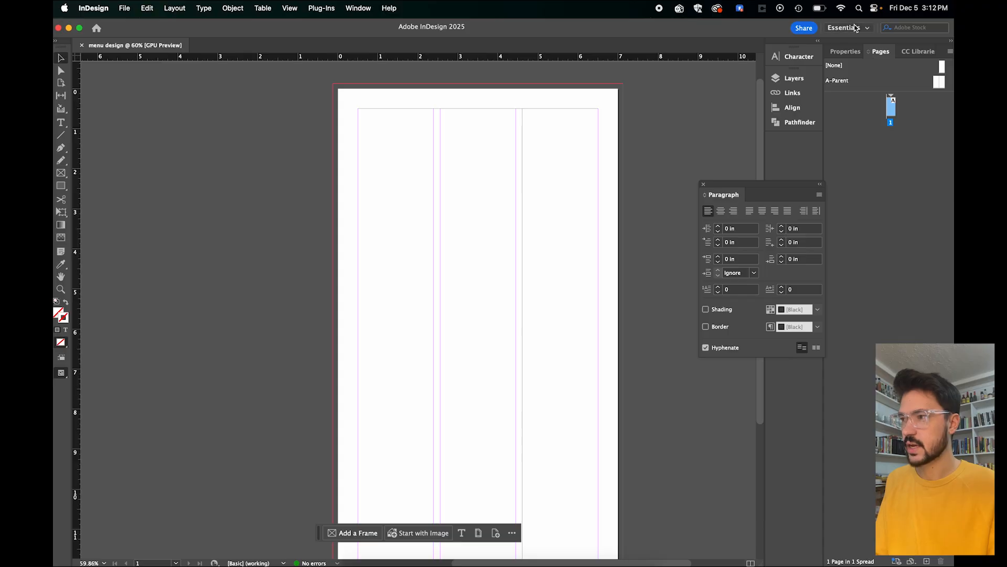
left_click(848, 27)
left_click(824, 30)
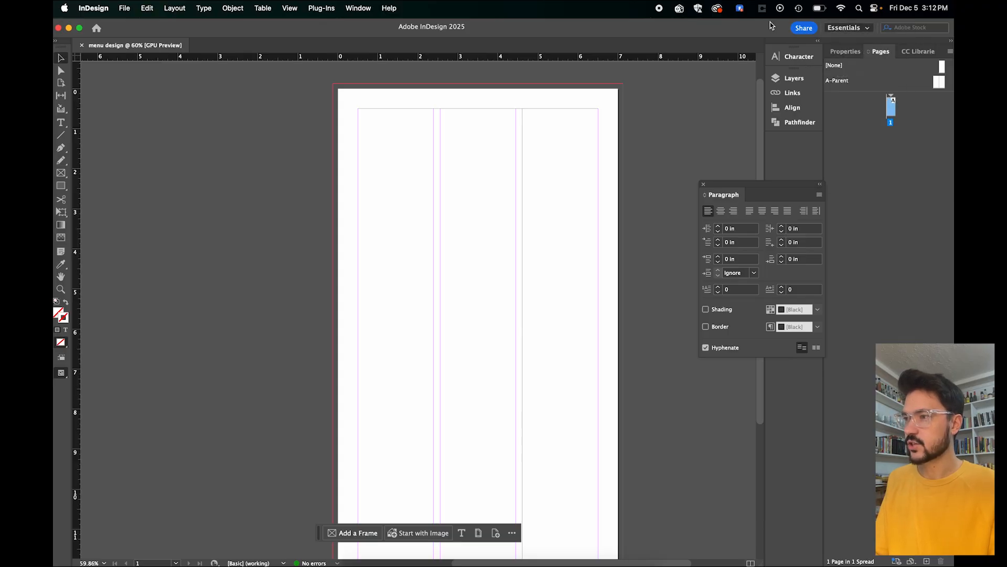
left_click(848, 28)
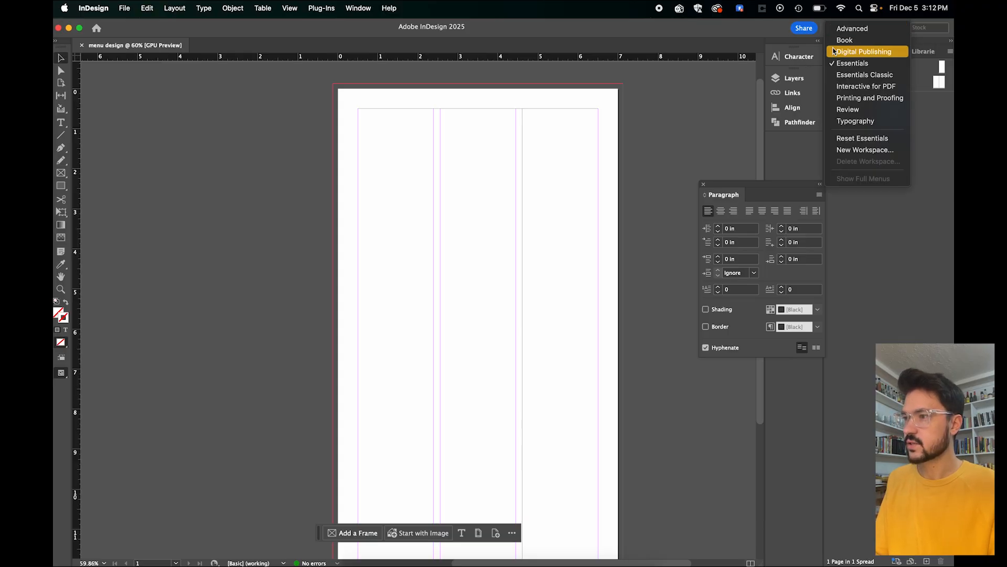
left_click(863, 77)
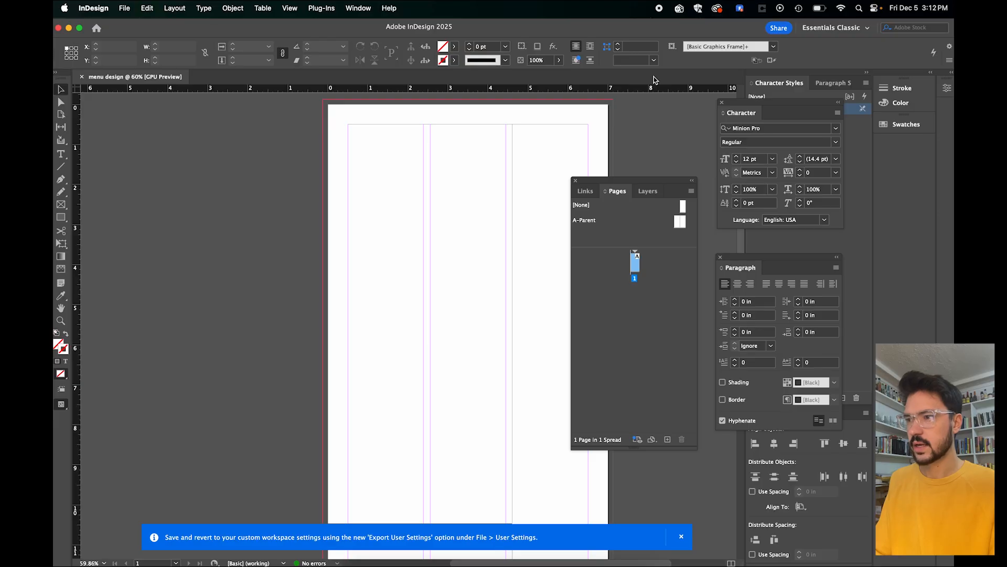
Step: Dock the floating Links, Pages and Layers group directly beneath the Character settings, keeping Pages in front
left_click_drag(636, 180, 661, 201)
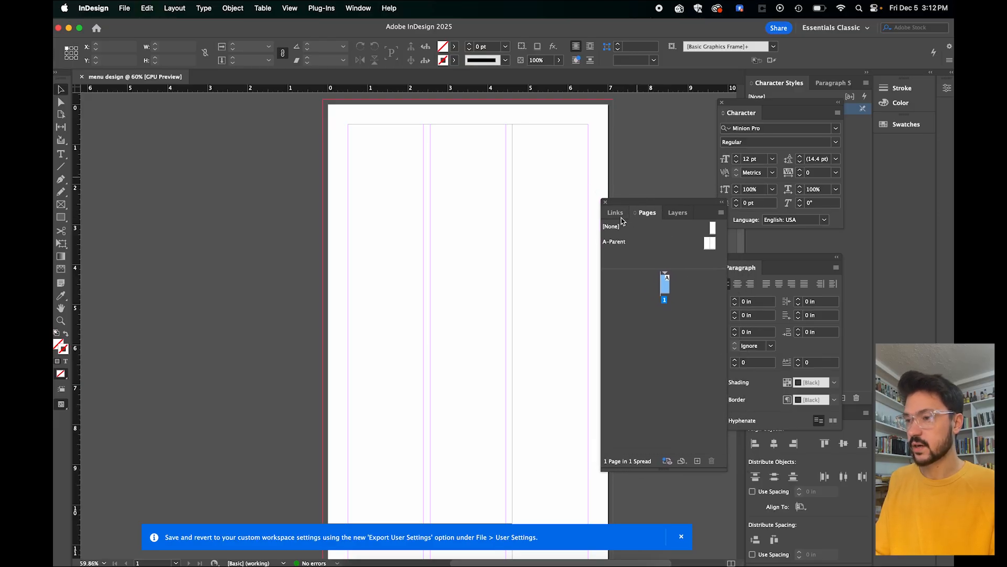
left_click(678, 214)
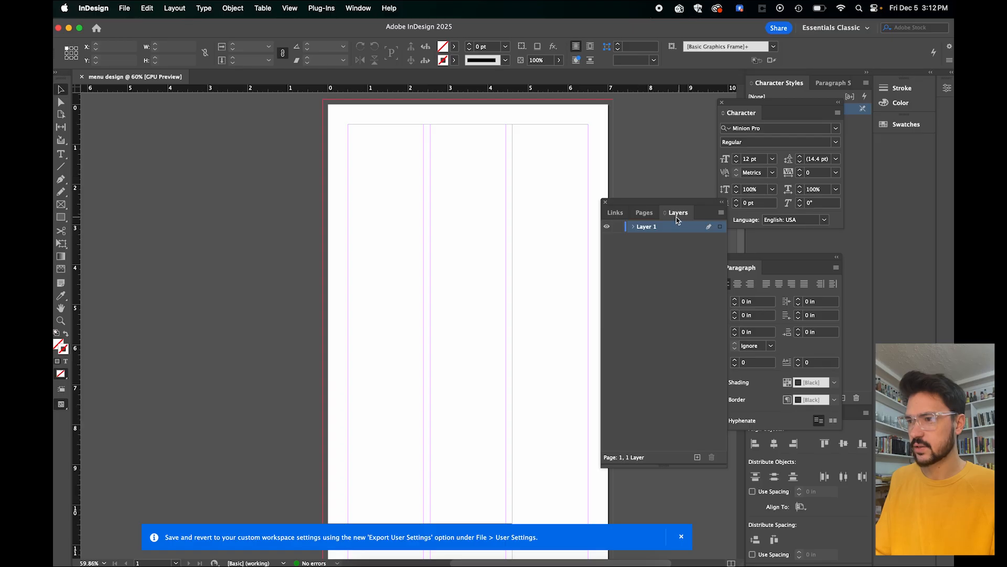
left_click(638, 215)
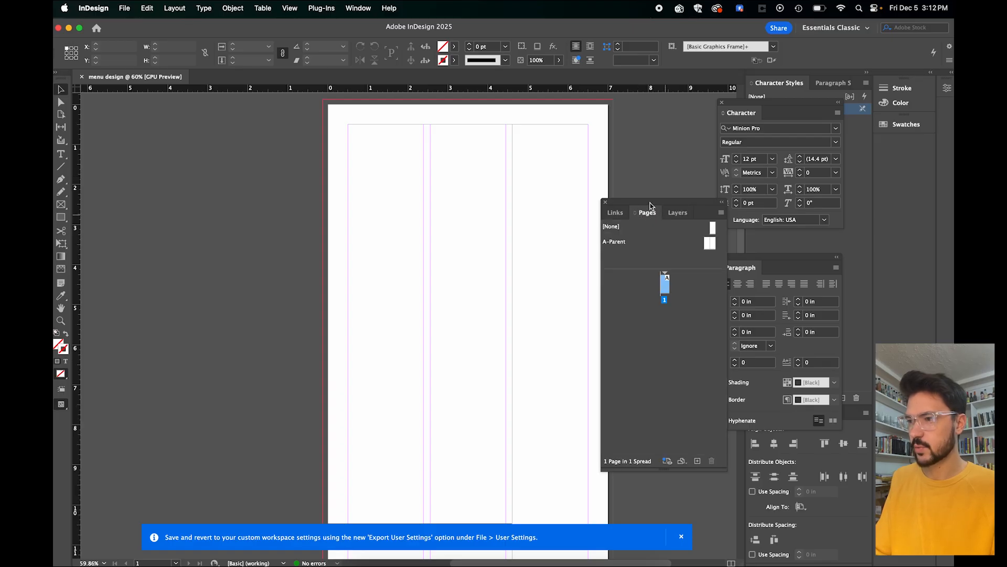
left_click_drag(649, 206, 771, 233)
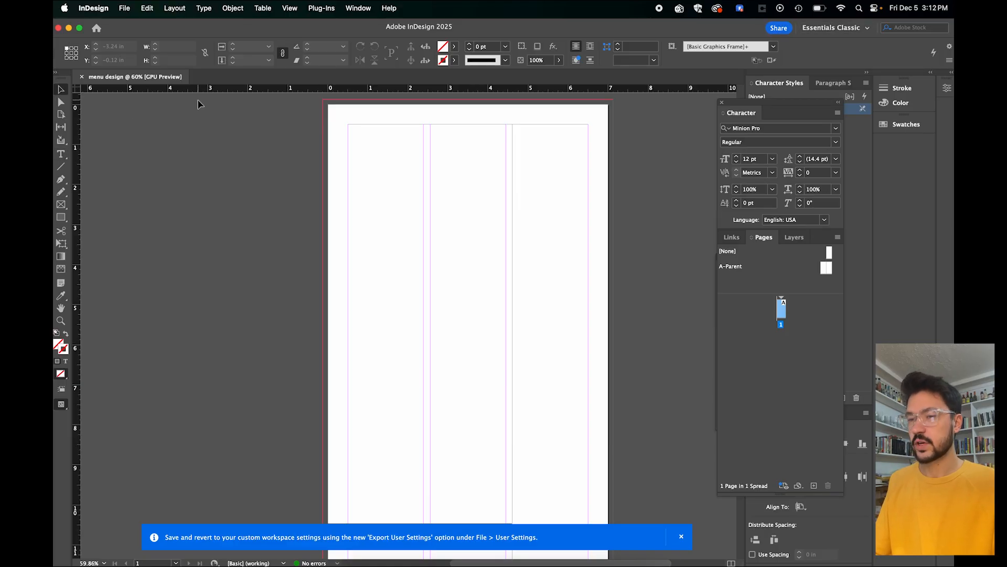
left_click(840, 27)
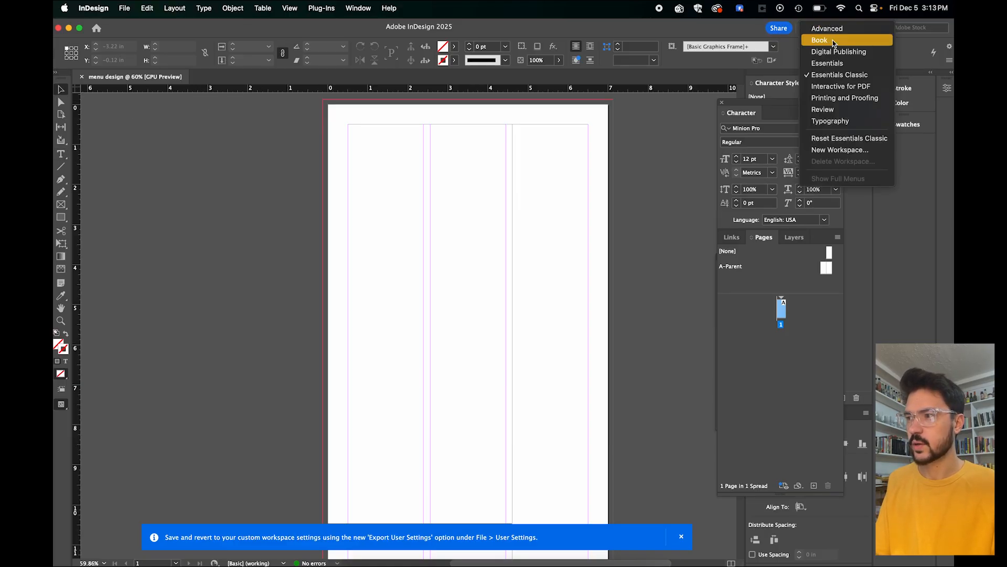
left_click(687, 33)
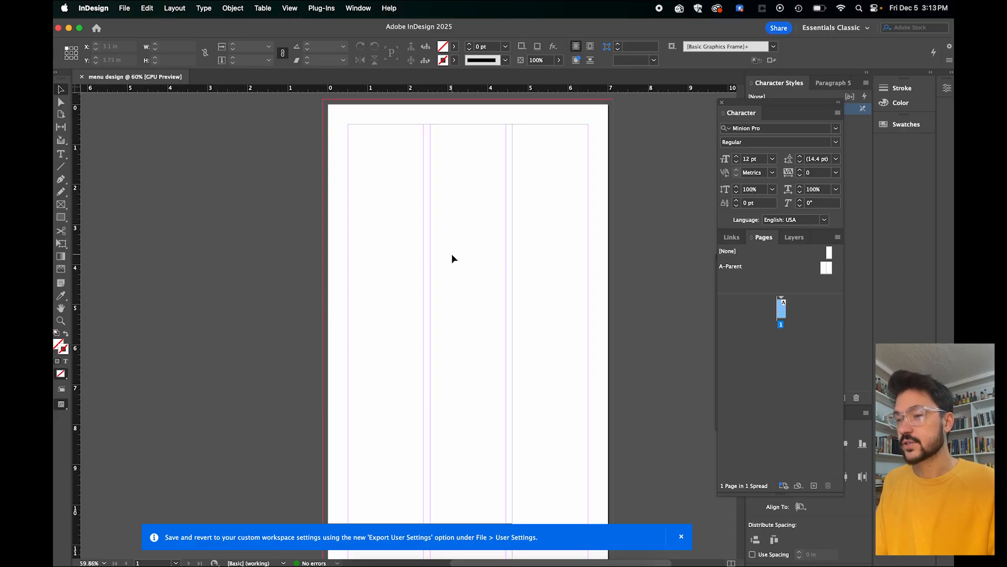
Step: Draw a text frame about 5.14 × 3.3 in across the three columns near the top of the page
left_click(60, 155)
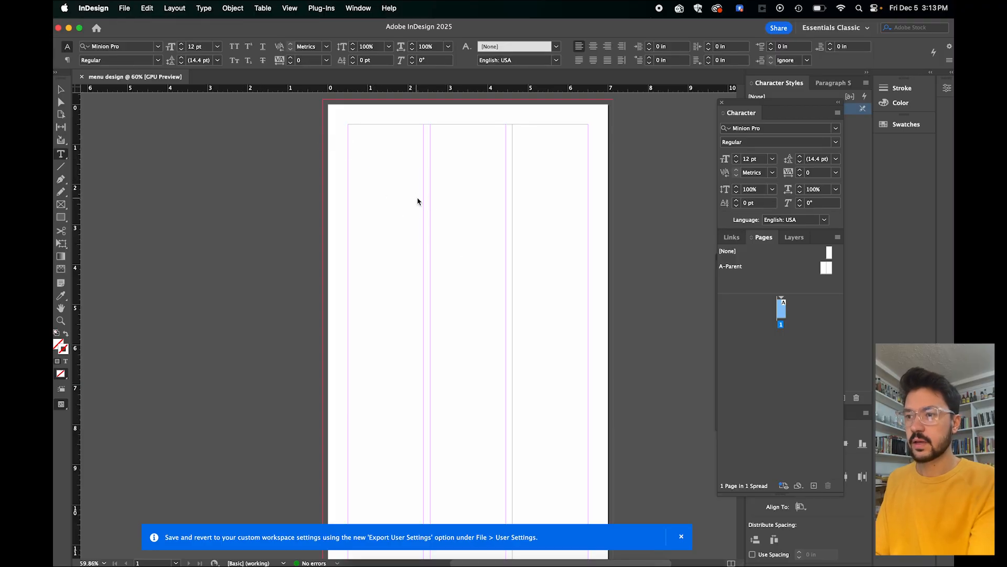
key("f")
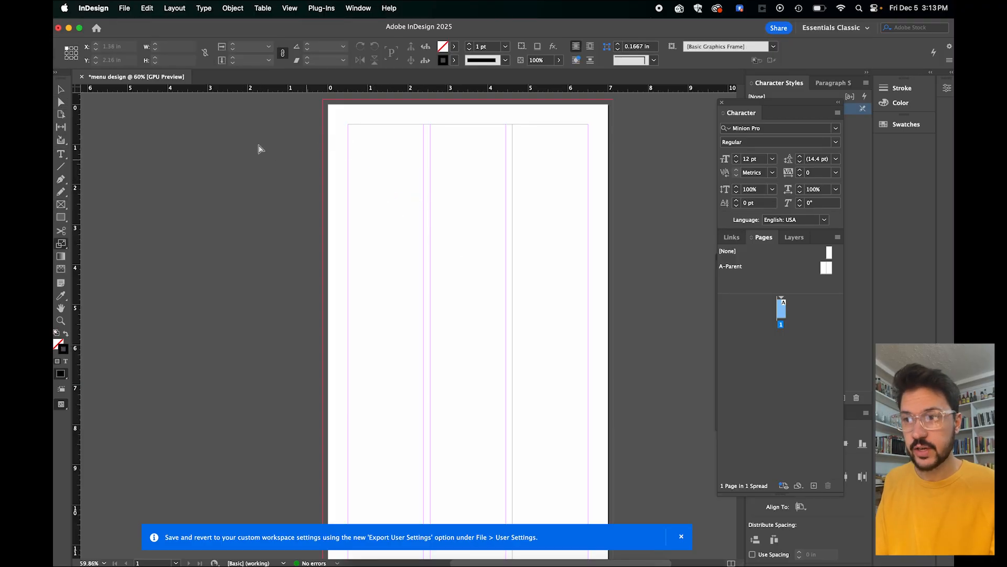
left_click(61, 155)
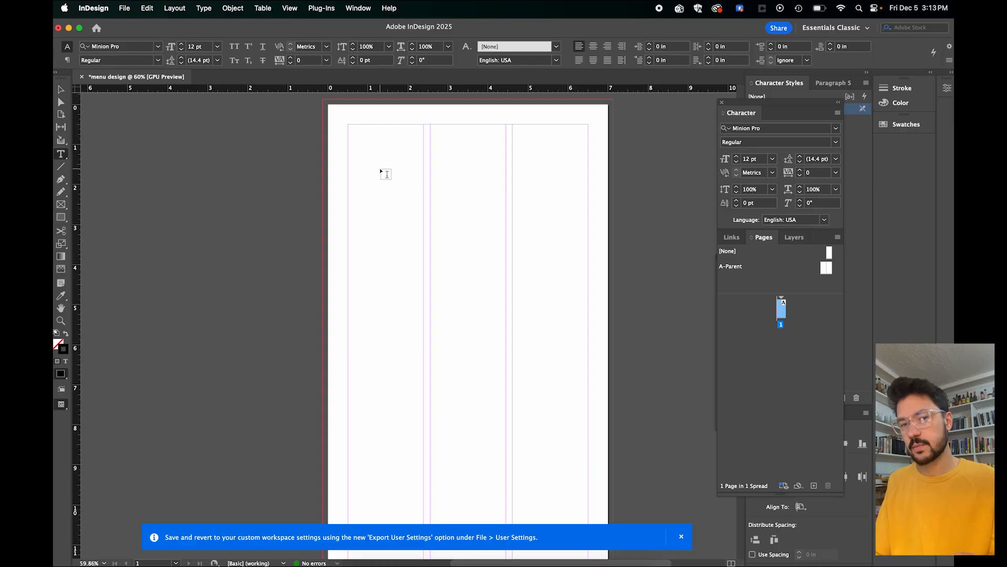
left_click_drag(366, 160, 572, 291)
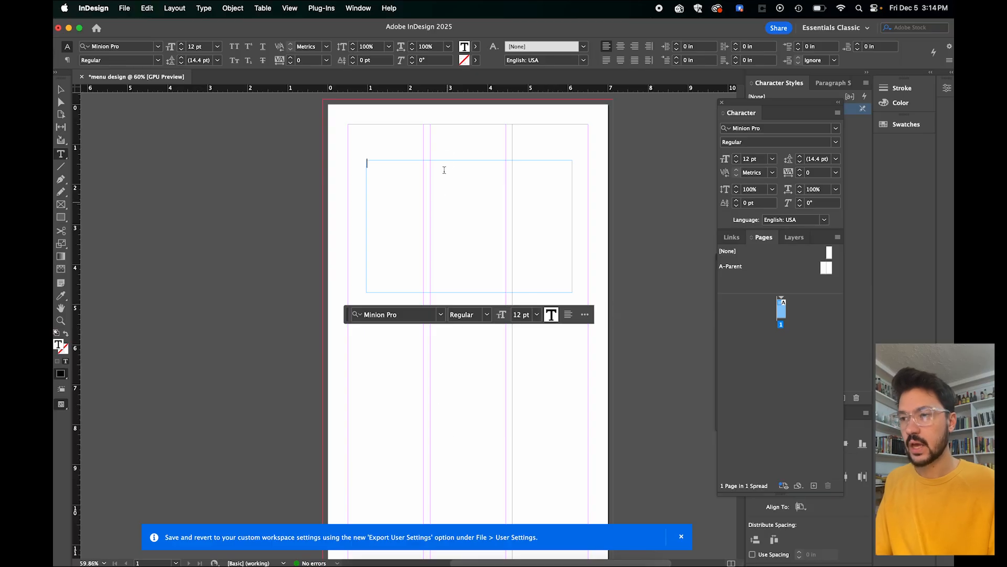
Step: Copy the Appetizers section, from its heading through House Bread, from the Chrome menu page into the new InDesign text frame
left_click(394, 565)
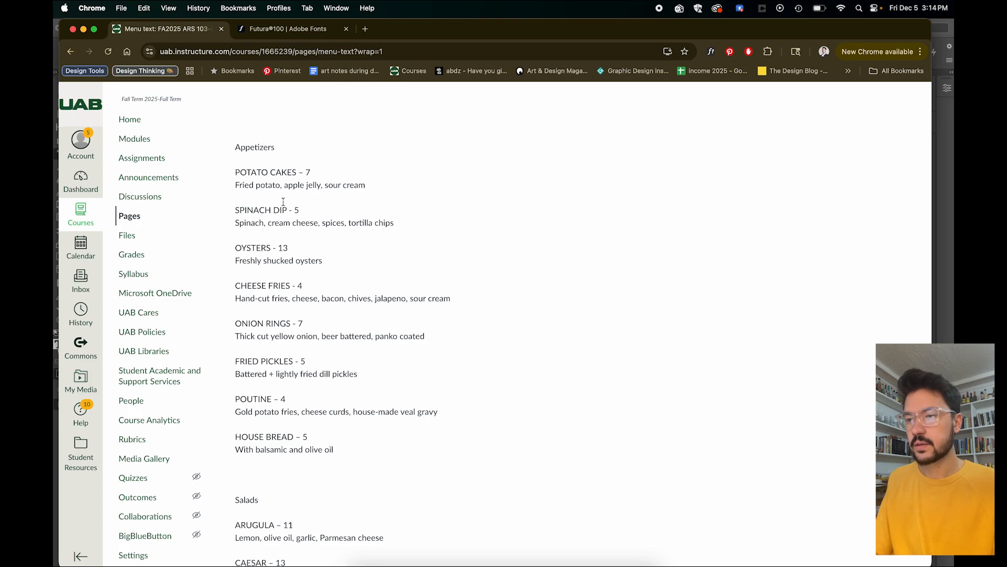
left_click_drag(341, 453, 212, 155)
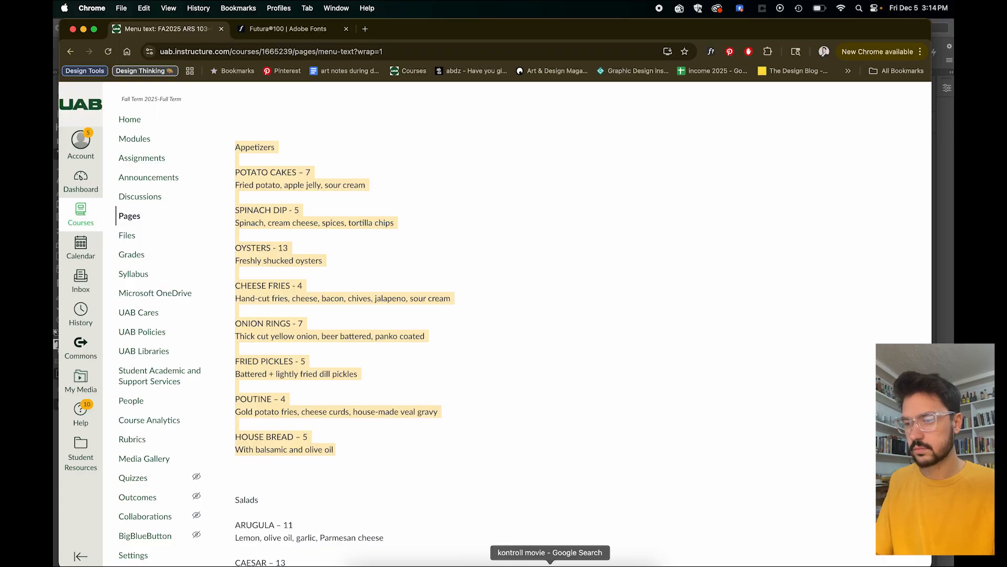
left_click(515, 563)
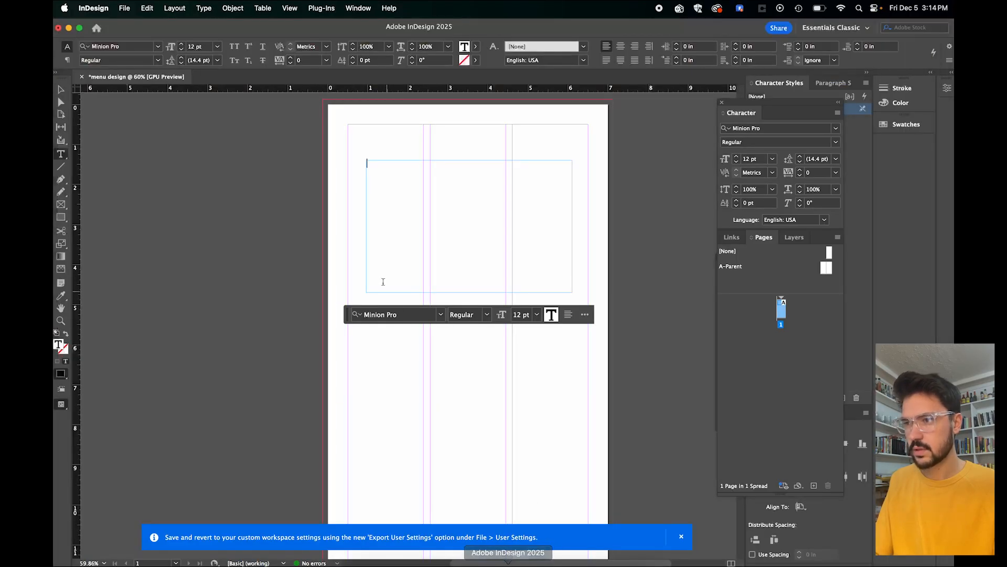
left_click(378, 169)
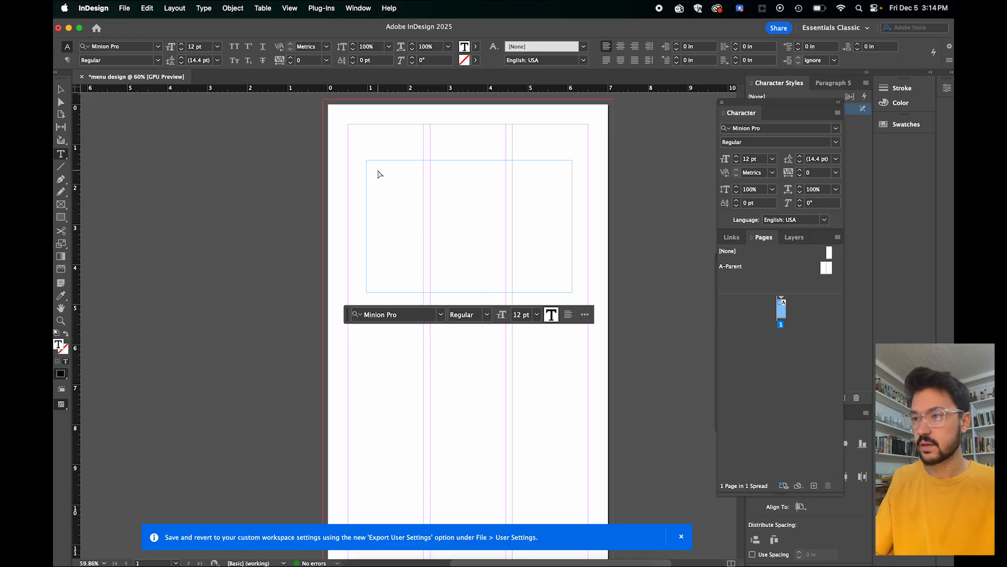
key("super+v")
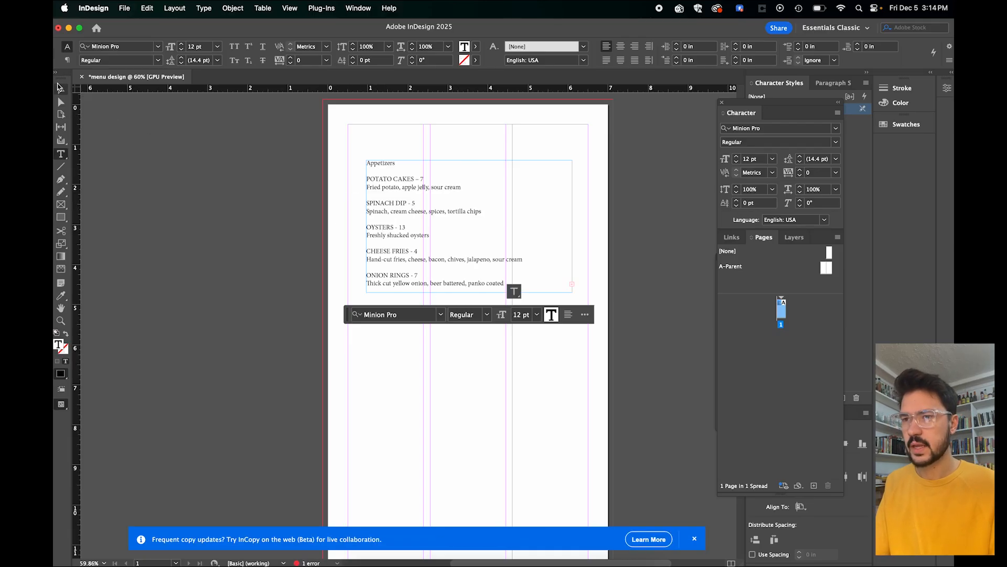
Step: Compare the pasted Appetizers text with the source list in Chrome and examine the InDesign frame's overset text marker
left_click(61, 90)
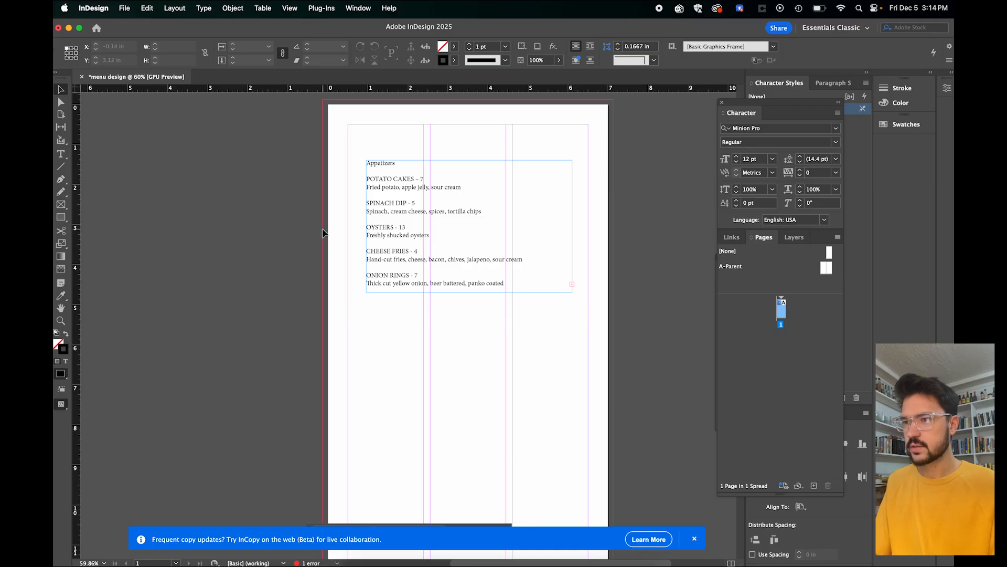
scroll(322, 227, "up", 3)
scroll(323, 228, "up", 2)
scroll(322, 228, "right", 5)
scroll(322, 227, "up", 3)
scroll(322, 228, "down", 1)
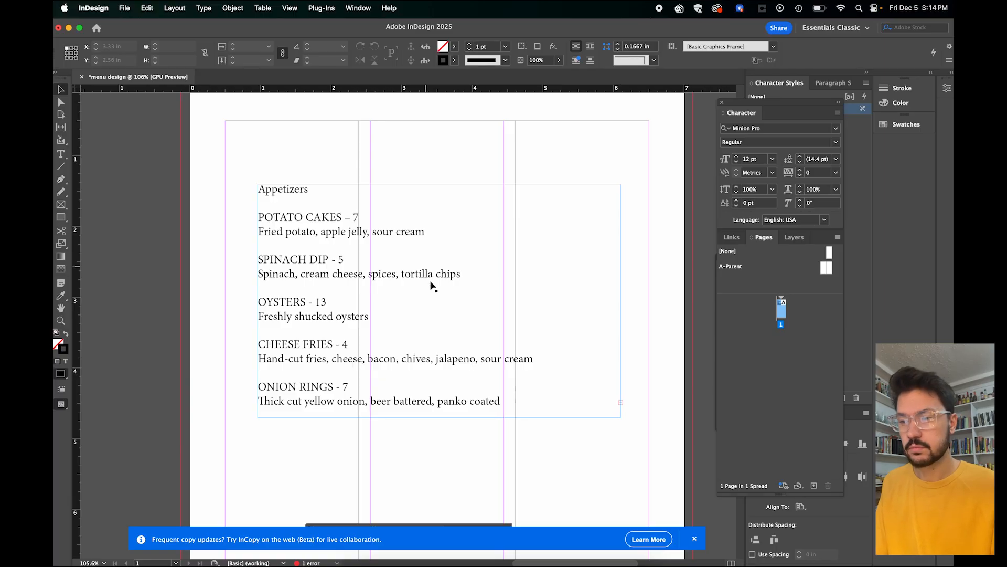
left_click(391, 563)
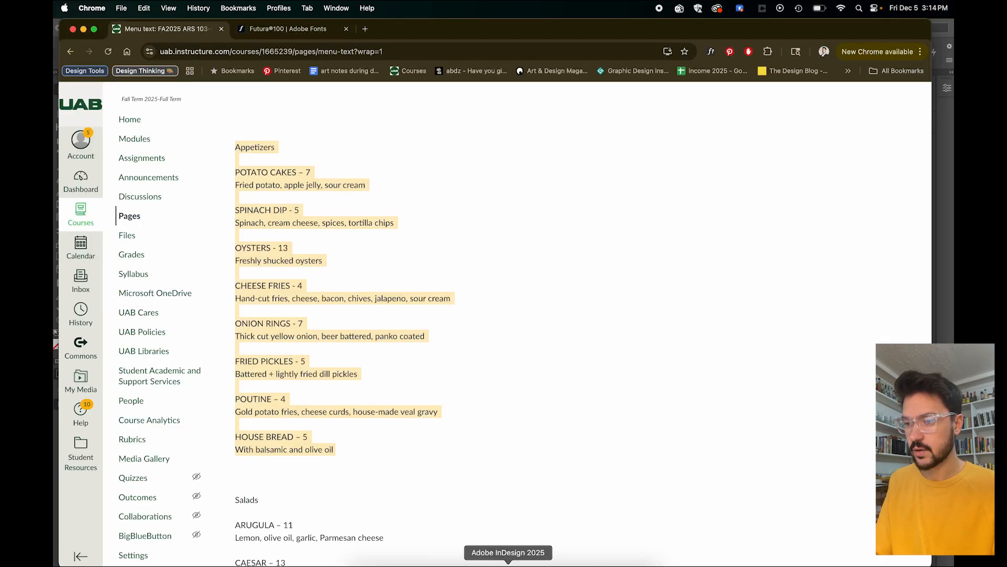
left_click(509, 561)
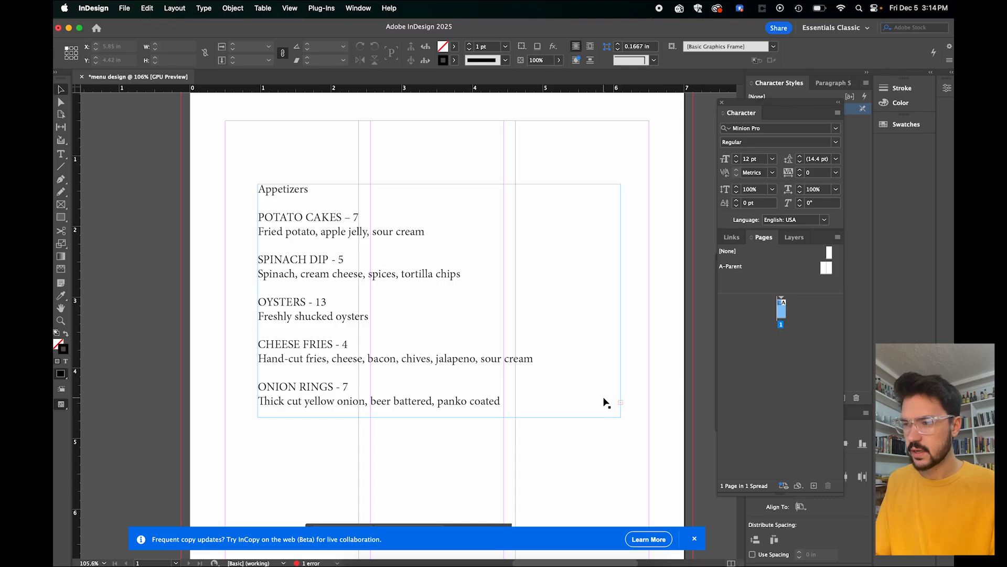
scroll(606, 403, "up", 5)
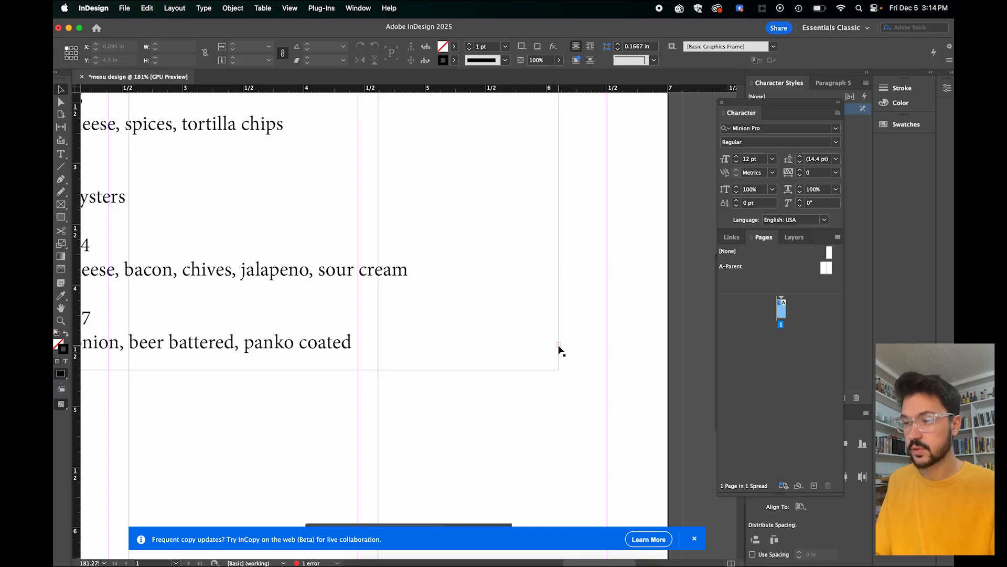
scroll(560, 350, "down", 5)
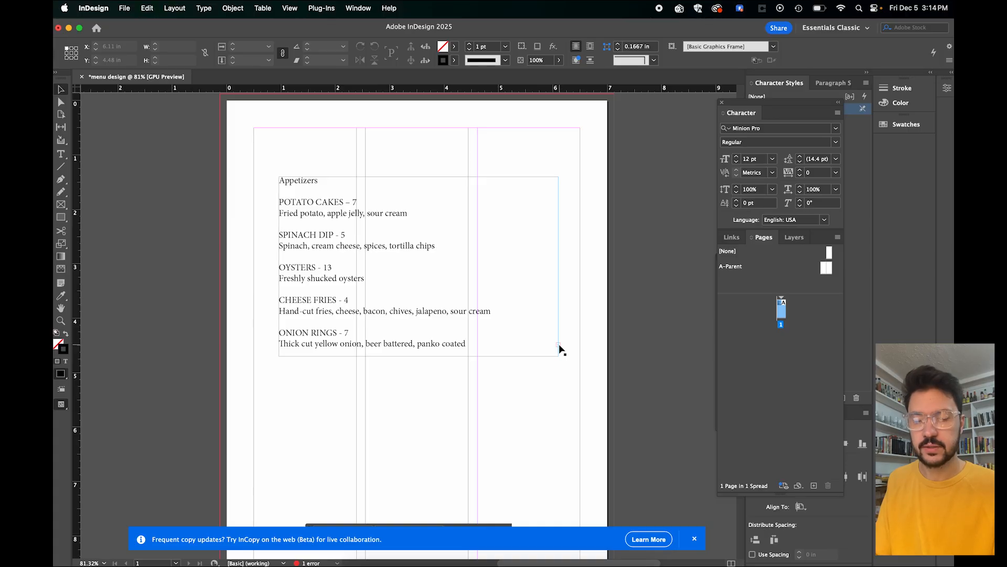
Step: Extend the Appetizers text frame downward to a height of about 5.5 in so all items through House Bread fit
left_click(533, 326)
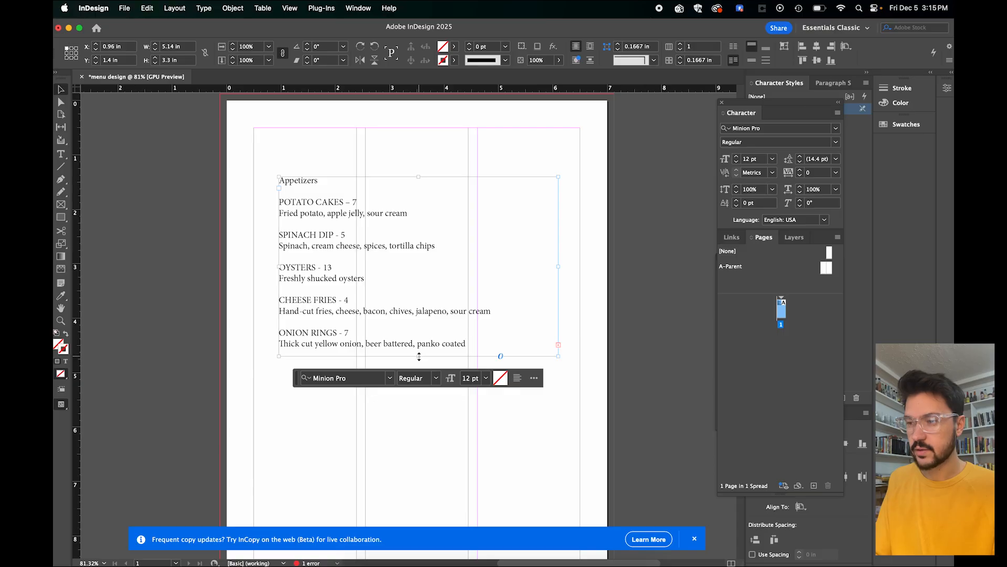
scroll(422, 362, "up", 5)
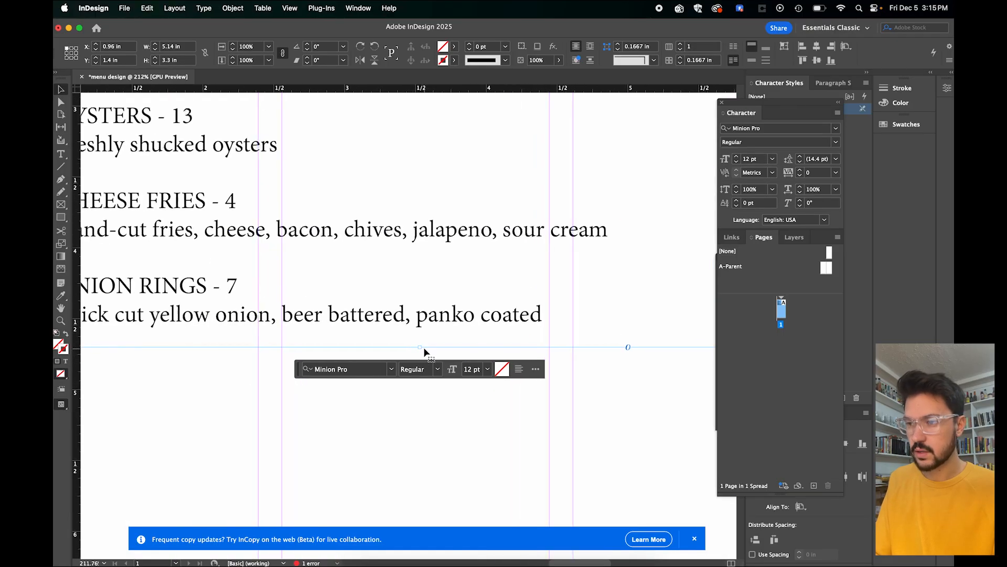
scroll(421, 348, "down", 3)
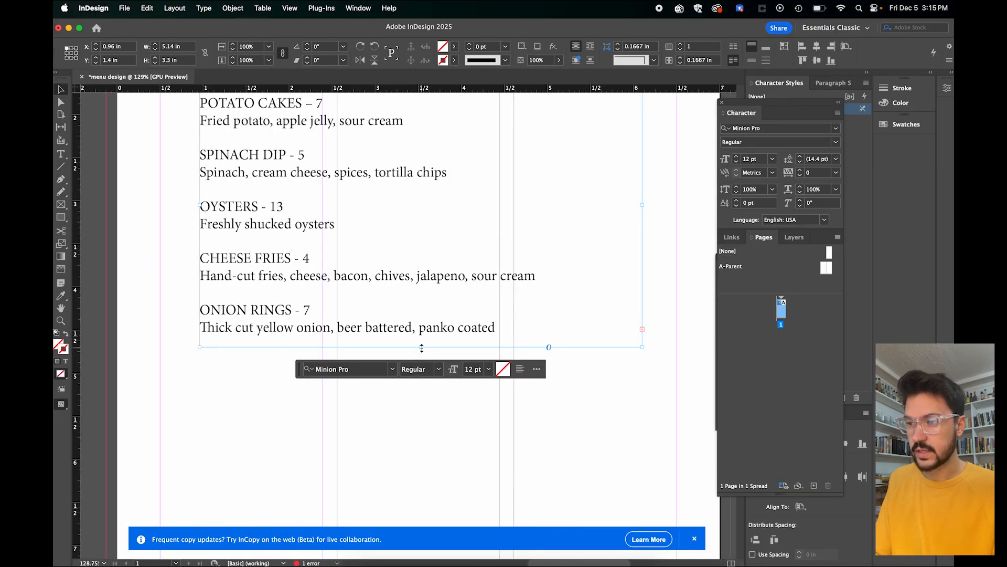
left_click_drag(421, 348, 434, 479)
scroll(434, 479, "down", 3)
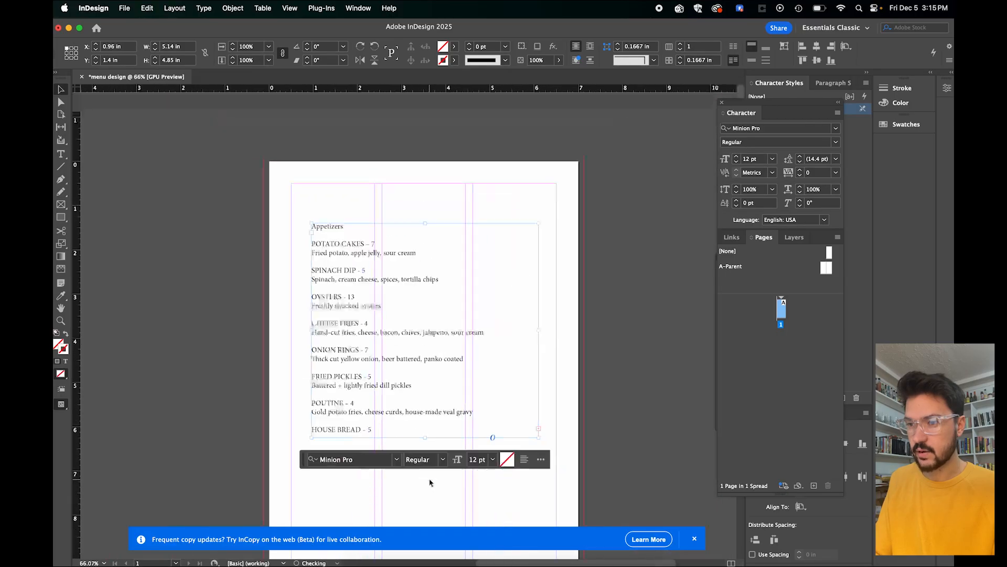
left_click_drag(426, 424, 432, 452)
scroll(432, 451, "down", 3)
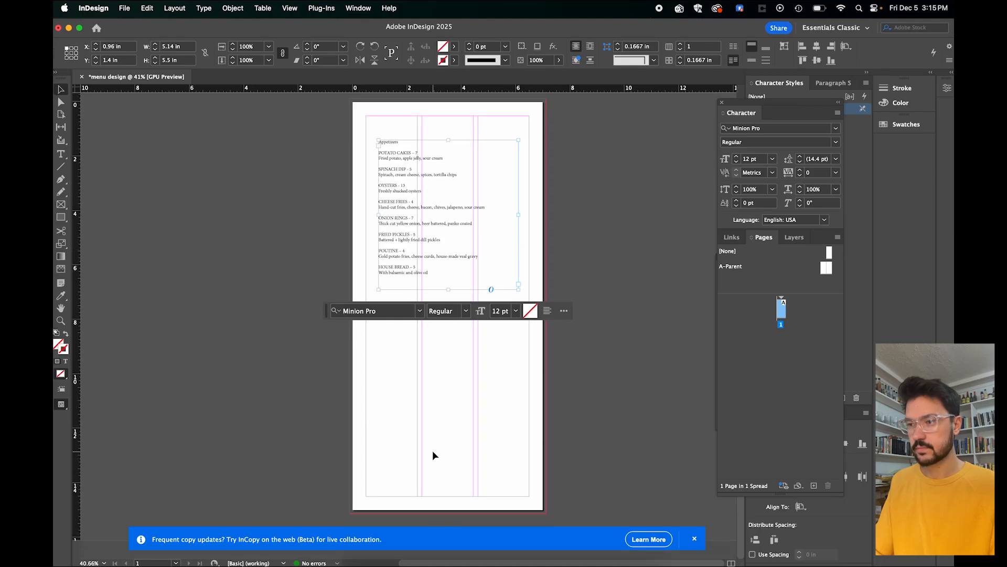
Step: Move the Appetizers text frame up and slightly left to about X 0.84 in, Y 0.94 in
scroll(443, 209, "up", 3)
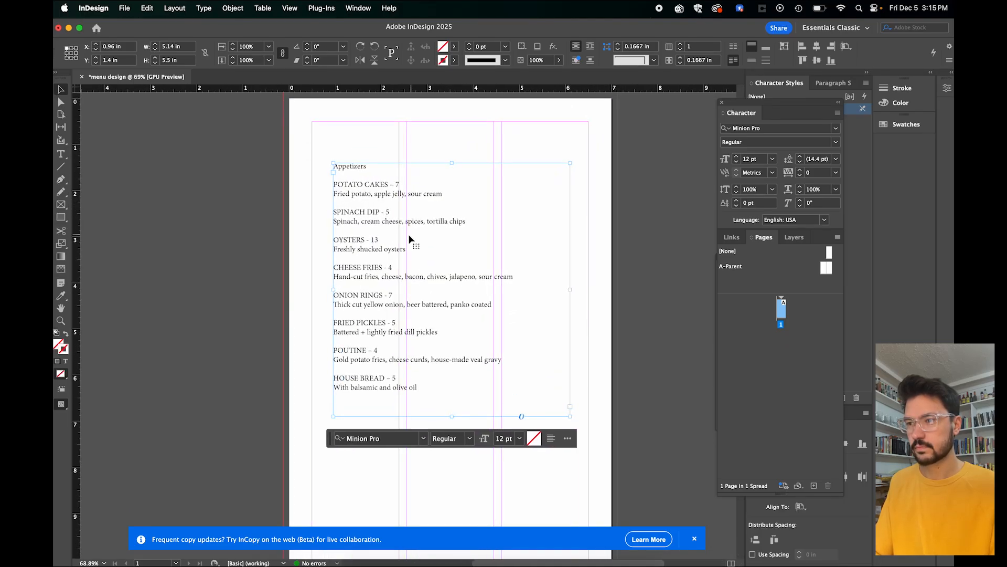
left_click_drag(383, 247, 378, 225)
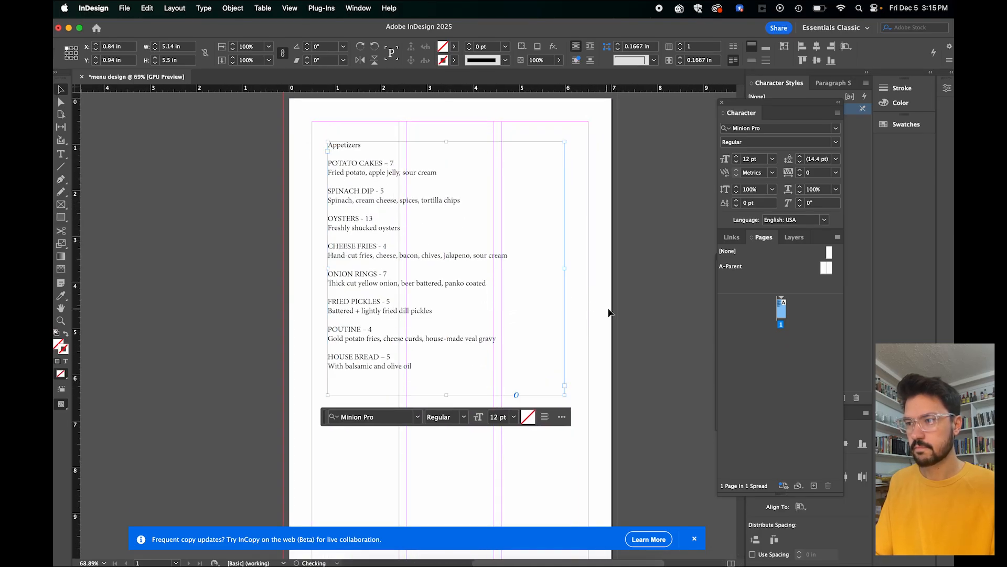
scroll(577, 361, "down", 1)
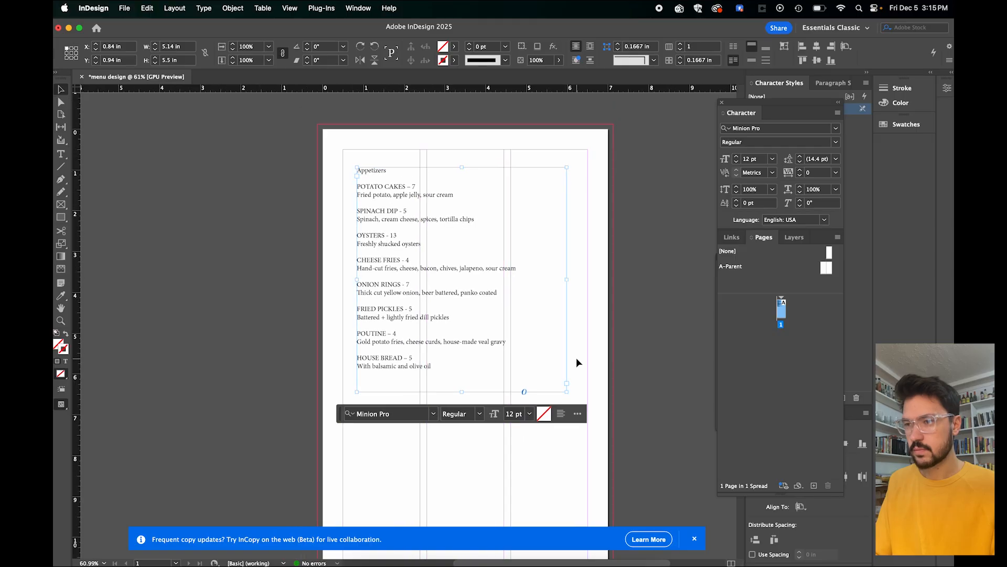
scroll(407, 330, "down", 2)
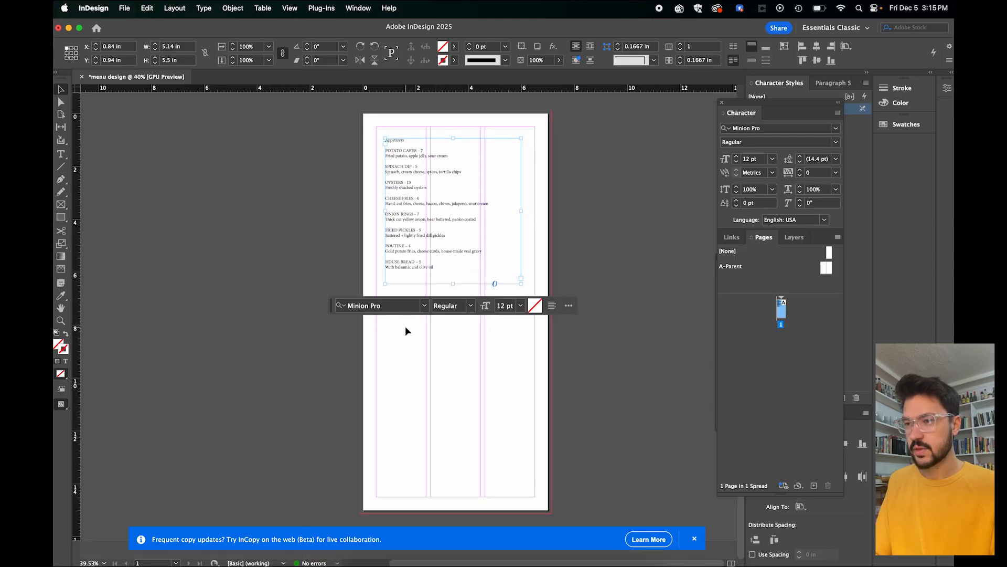
Step: Draw a text frame about 4.9 × 4.93 in below the Appetizers frame and hide the Contextual Task Bar
left_click(61, 153)
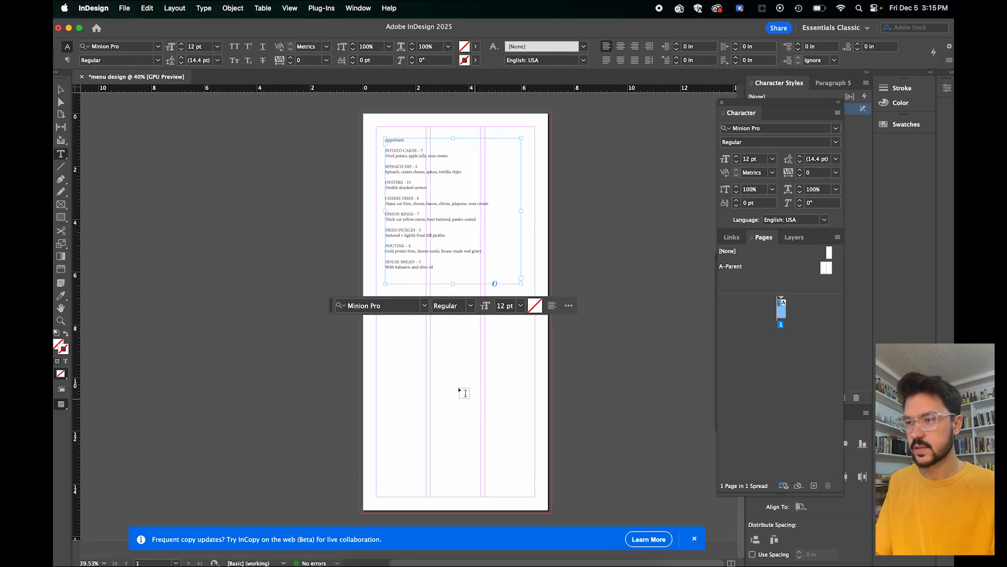
left_click_drag(381, 316, 510, 447)
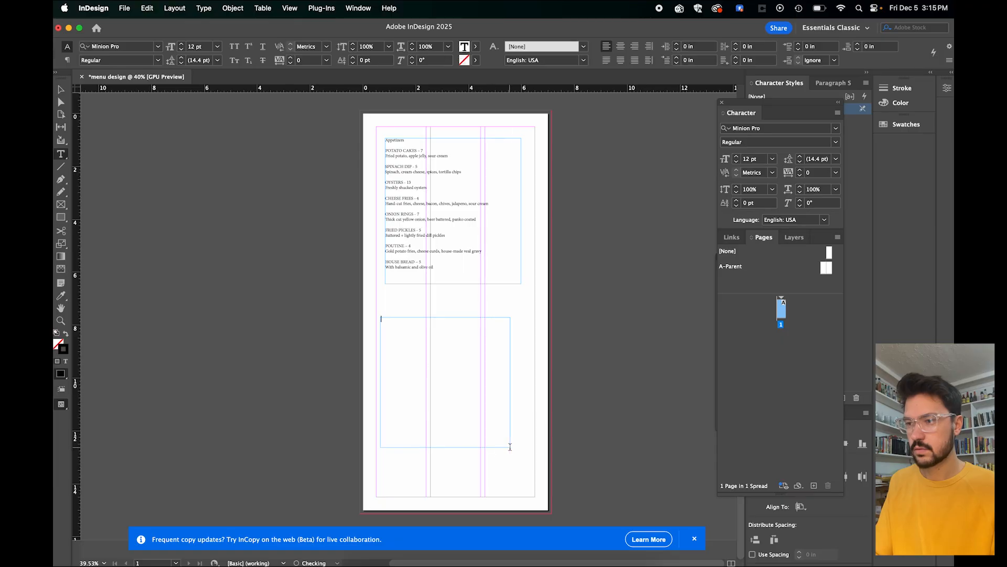
left_click(560, 469)
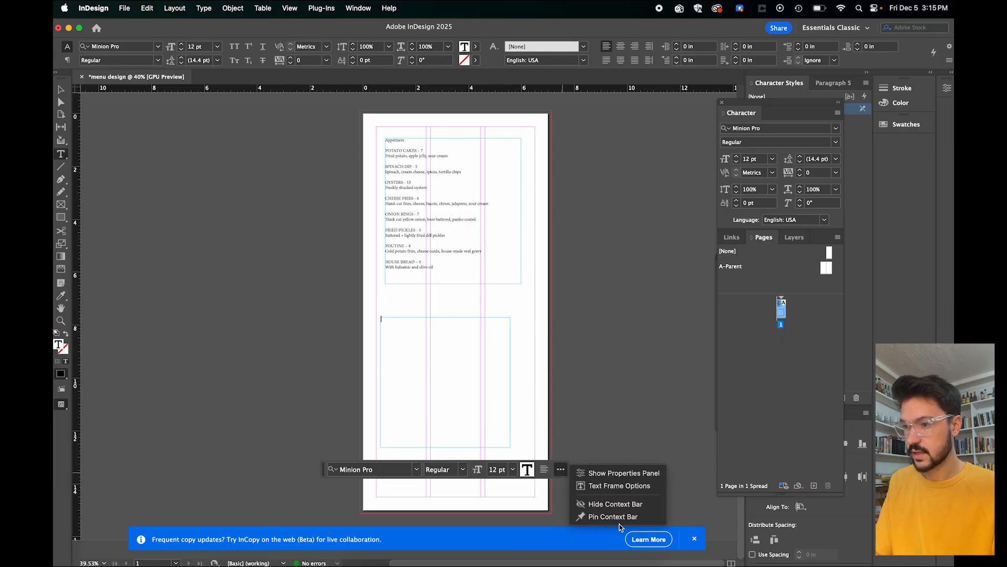
left_click(616, 504)
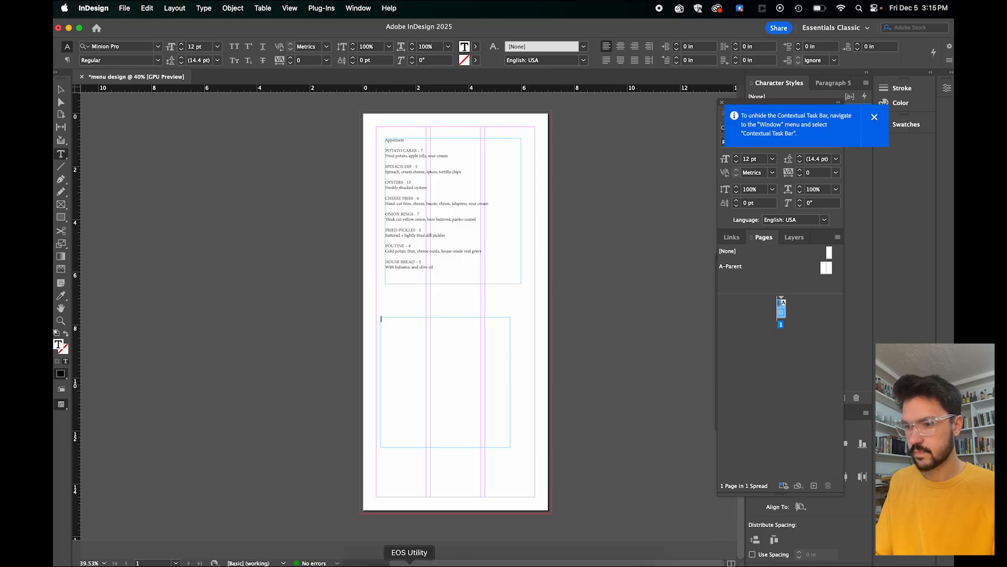
Step: Copy the Salads section from the Chrome menu page into the new InDesign frame, then shorten the frame to about 2.4 in and move it up
left_click(402, 562)
scroll(367, 210, "down", 10)
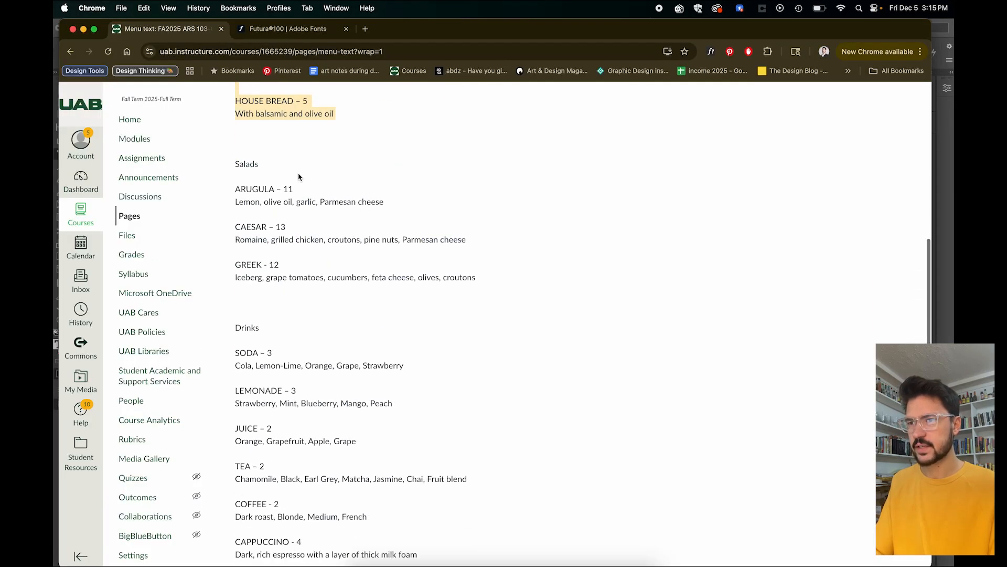
left_click_drag(235, 163, 265, 169)
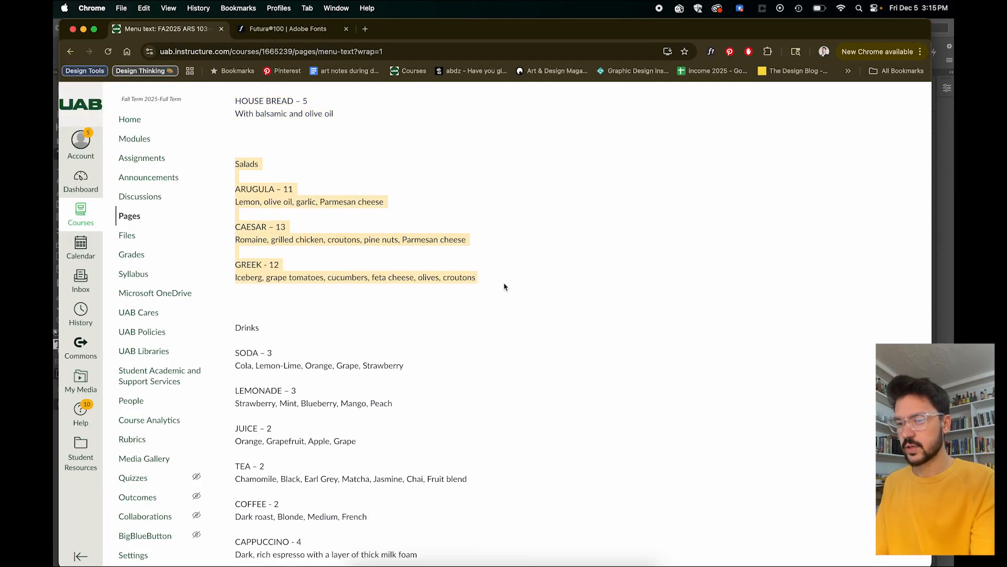
left_click(507, 562)
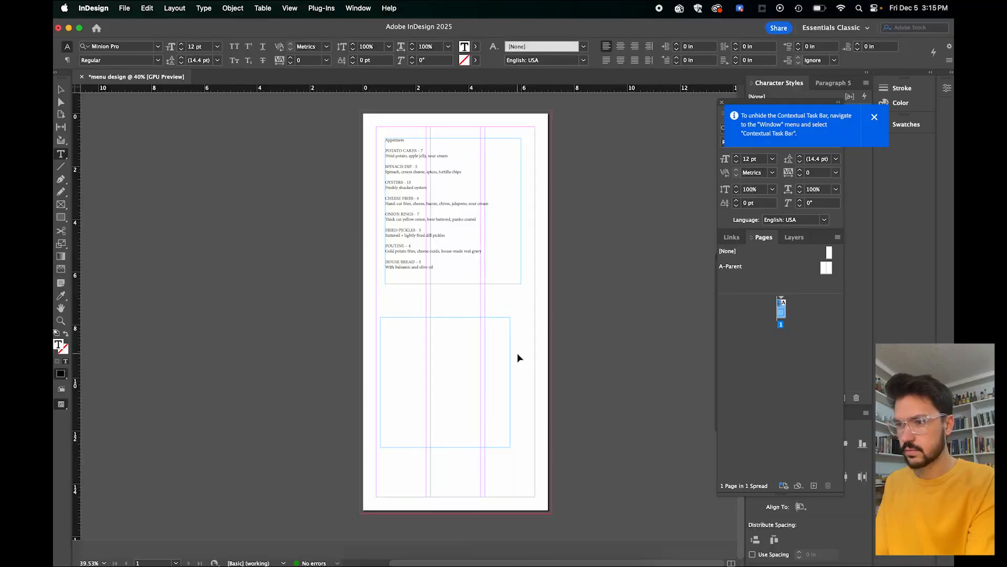
key("super+v")
left_click(62, 90)
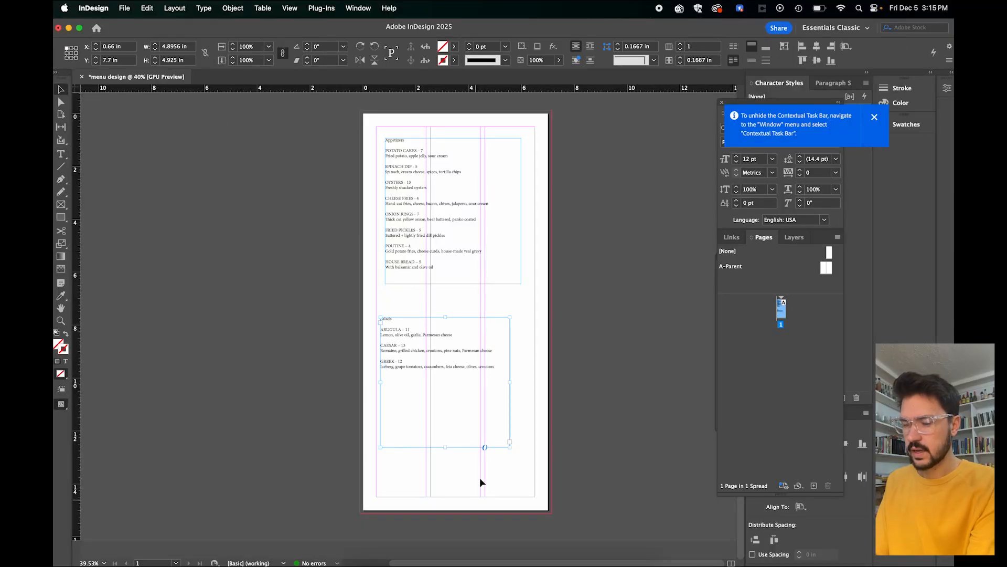
left_click_drag(444, 447, 460, 350)
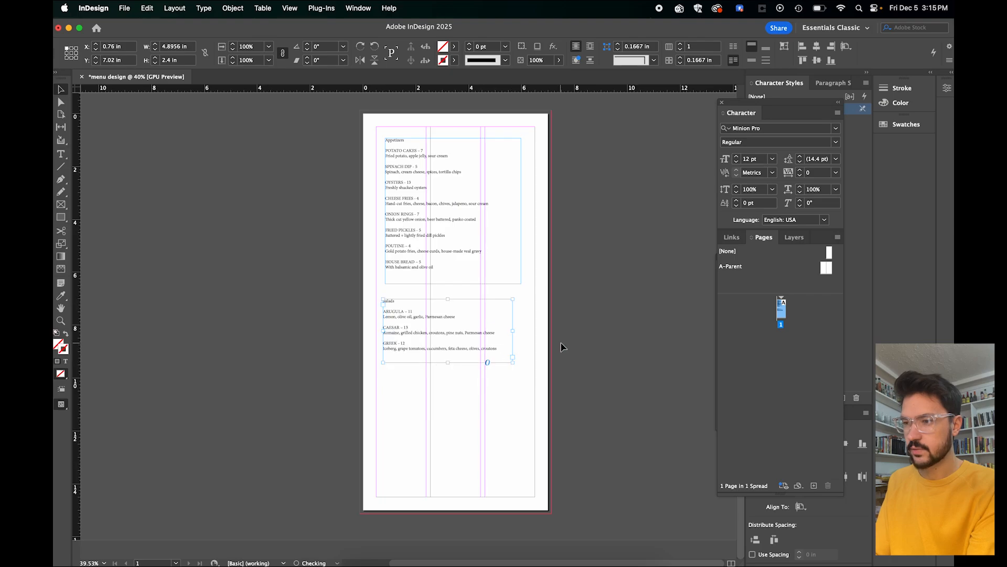
Step: Create a text frame about 5.14 in wide below Salads, fill it with the Drinks section from Chrome and fit its height to the text
key("t")
left_click_drag(380, 376, 516, 432)
left_click(499, 565)
scroll(245, 147, "down", 4)
left_click_drag(237, 159, 472, 471)
key("super+c")
left_click(508, 565)
key("super+v")
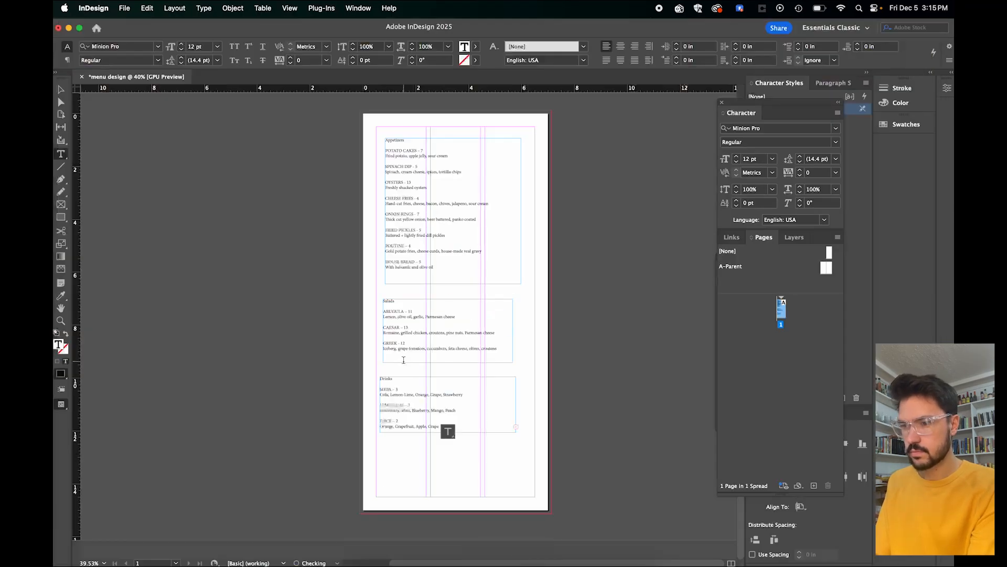
key("Escape")
double_click(516, 432)
Step: Copy the Entrees section, from its heading through Grilled Steak Sandwich, from the Chrome menu page and return to InDesign
left_click(498, 565)
scroll(249, 151, "down", 7)
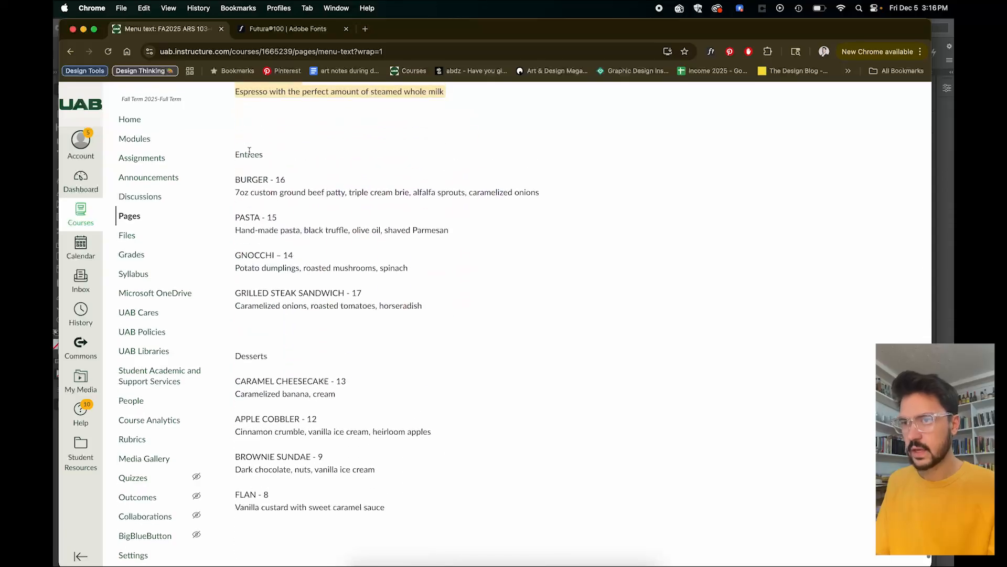
left_click_drag(234, 155, 463, 308)
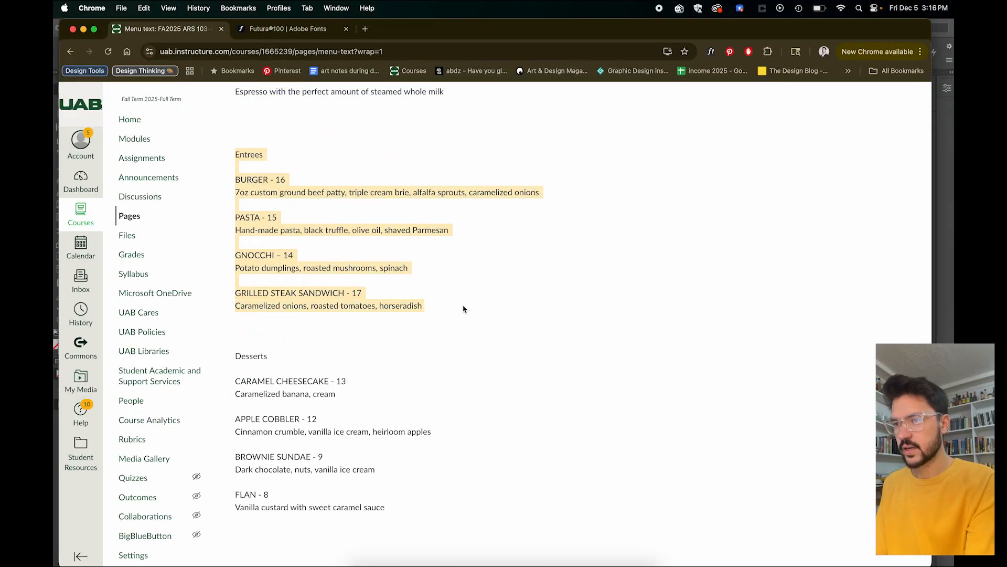
key("super+c")
left_click(508, 565)
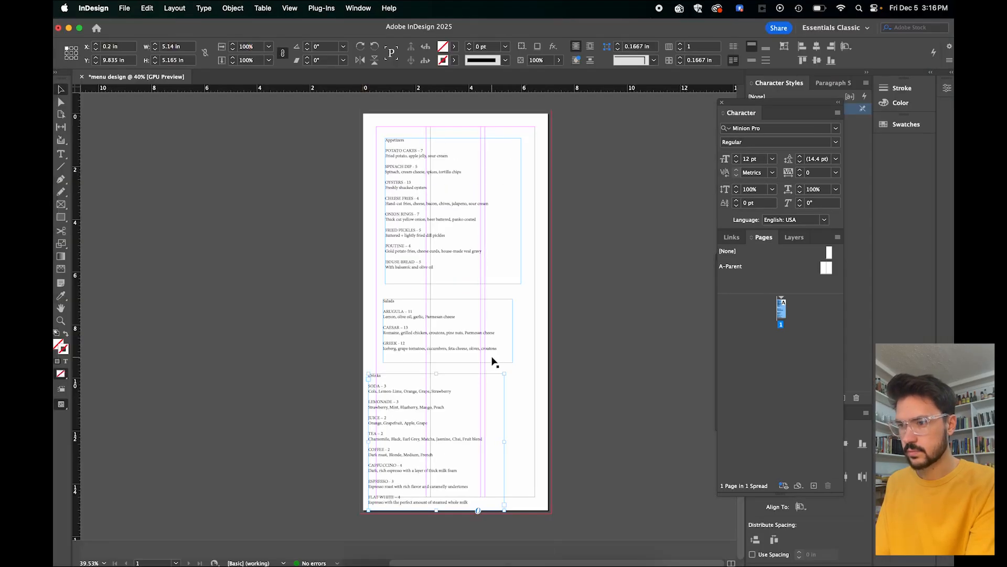
Step: Duplicate the Drinks text frame beside the original at about X 3.68 in, Y 9.54 in and replace the copy's text with the Entrees section
left_click_drag(428, 407, 505, 406)
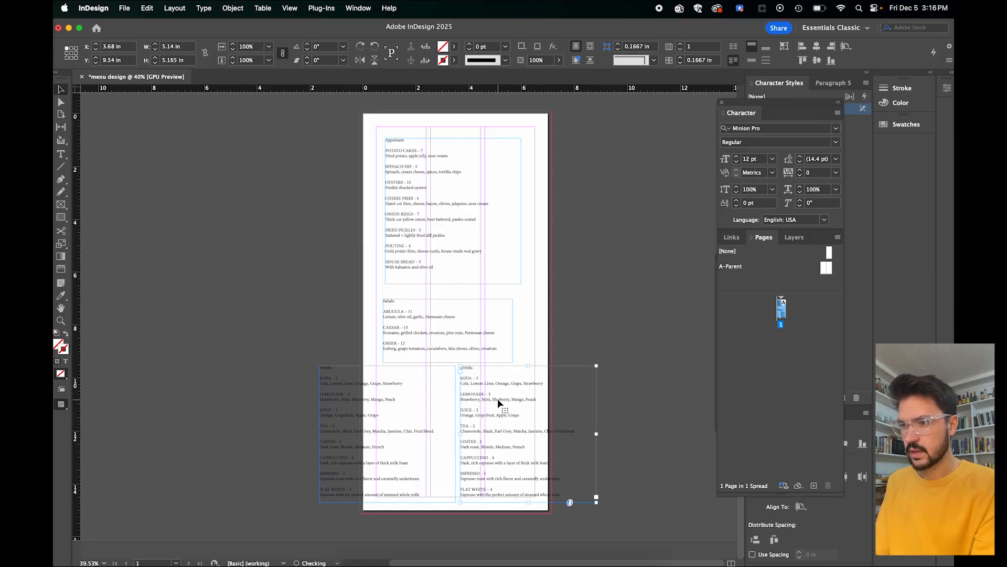
key("t")
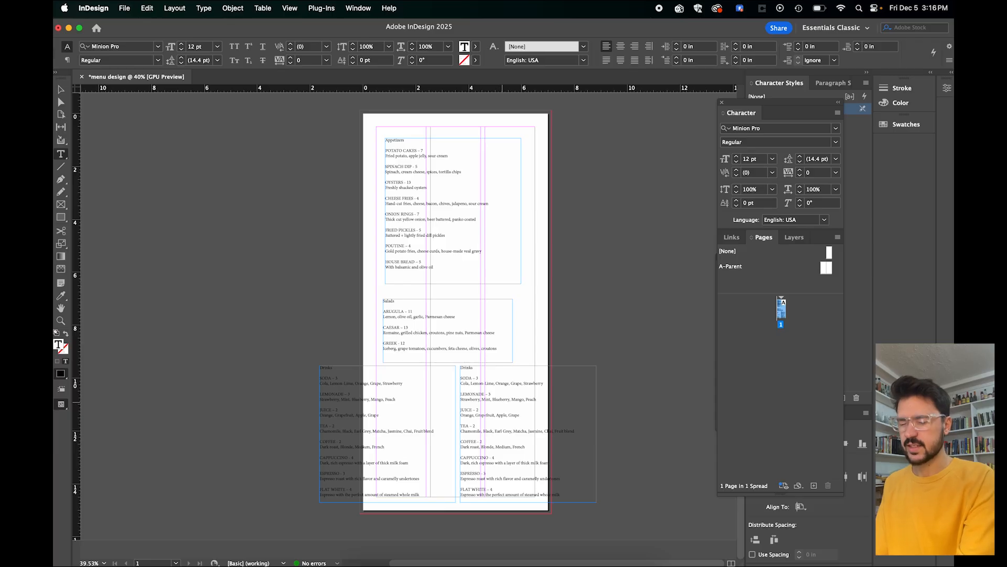
key("super+a")
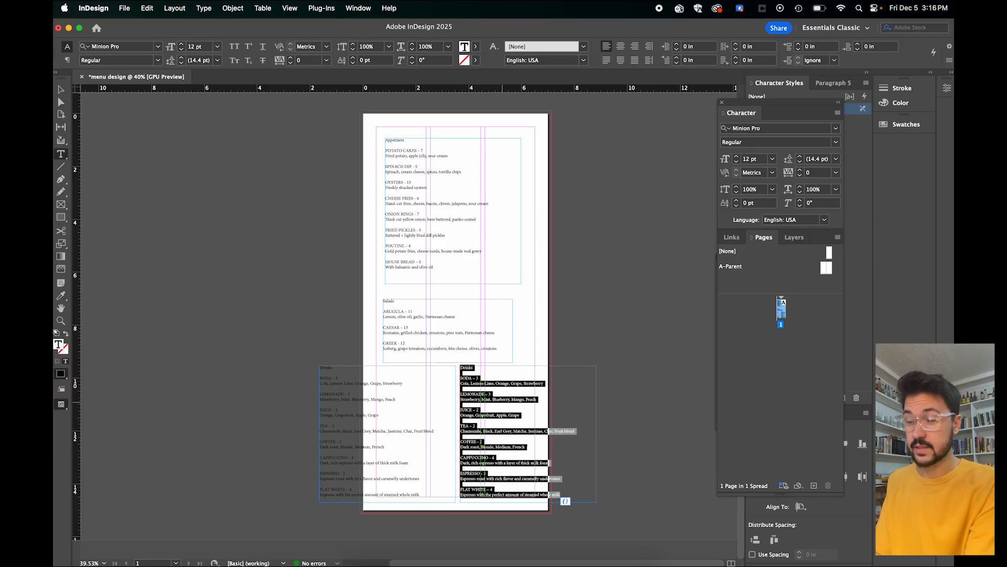
key("BackSpace")
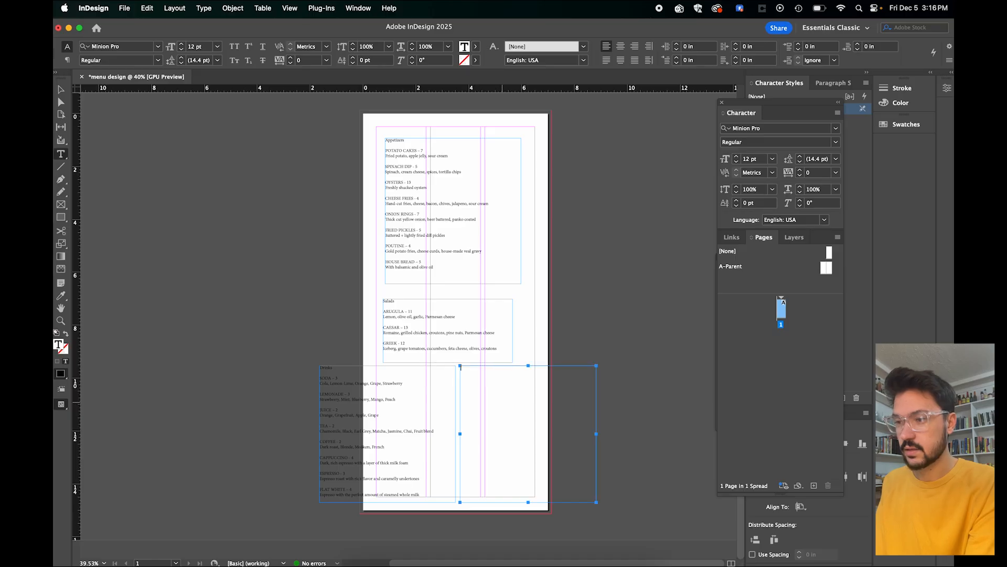
key("super+v")
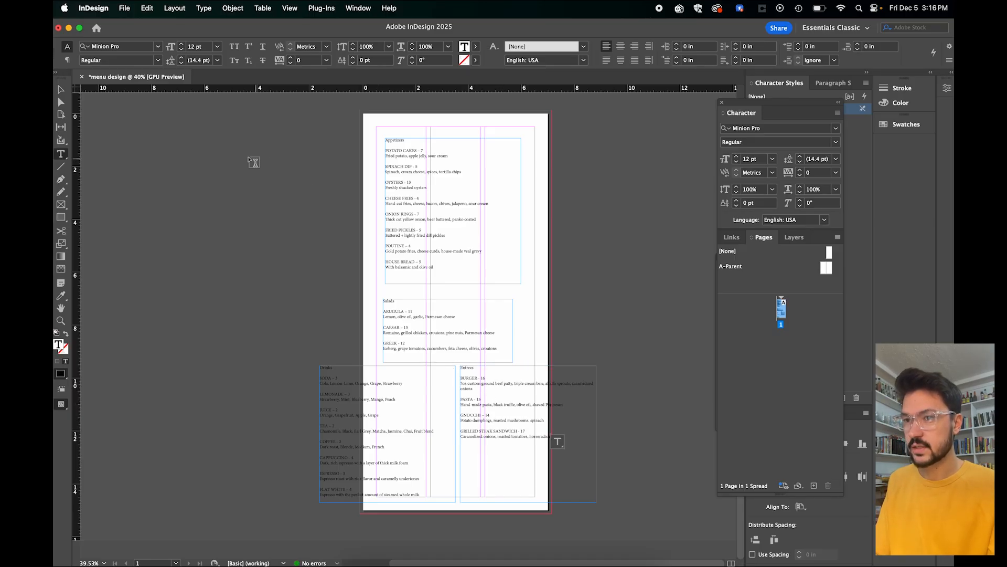
Step: Shorten the Entrees text frame to about 2.96 in high and duplicate it below at about X 3.93 in, Y 12.42 in
left_click(67, 91)
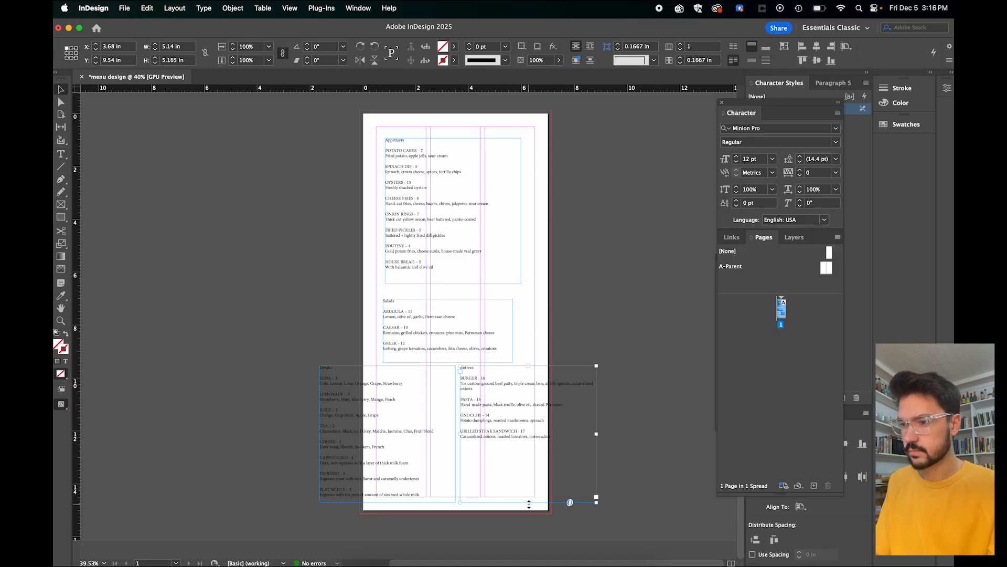
left_click_drag(529, 504, 533, 443)
left_click_drag(522, 407, 511, 481)
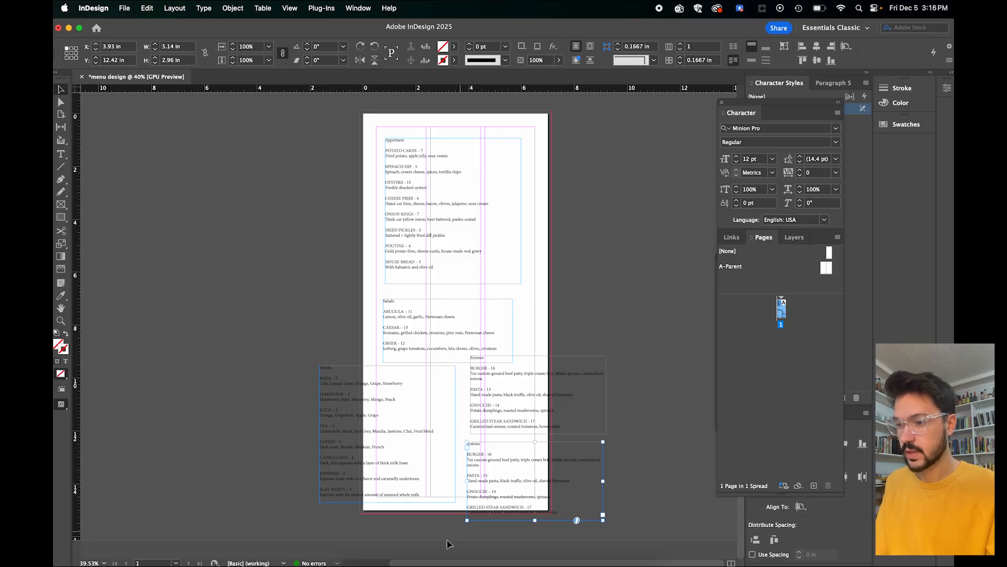
Step: Copy the Desserts section, from its heading through Flan, from the Chrome menu page and return to InDesign
left_click(392, 559)
scroll(382, 304, "down", 2)
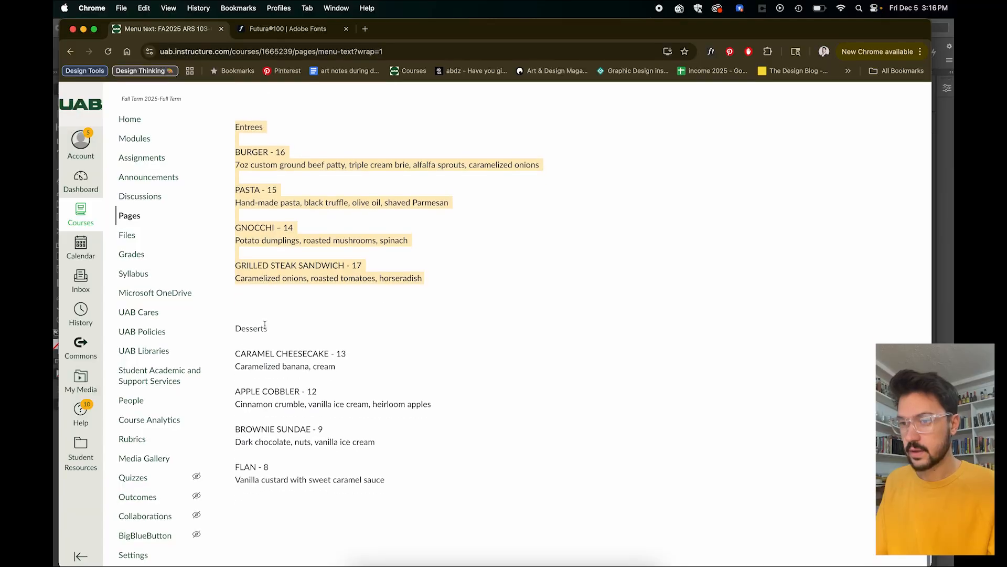
left_click_drag(234, 329, 427, 480)
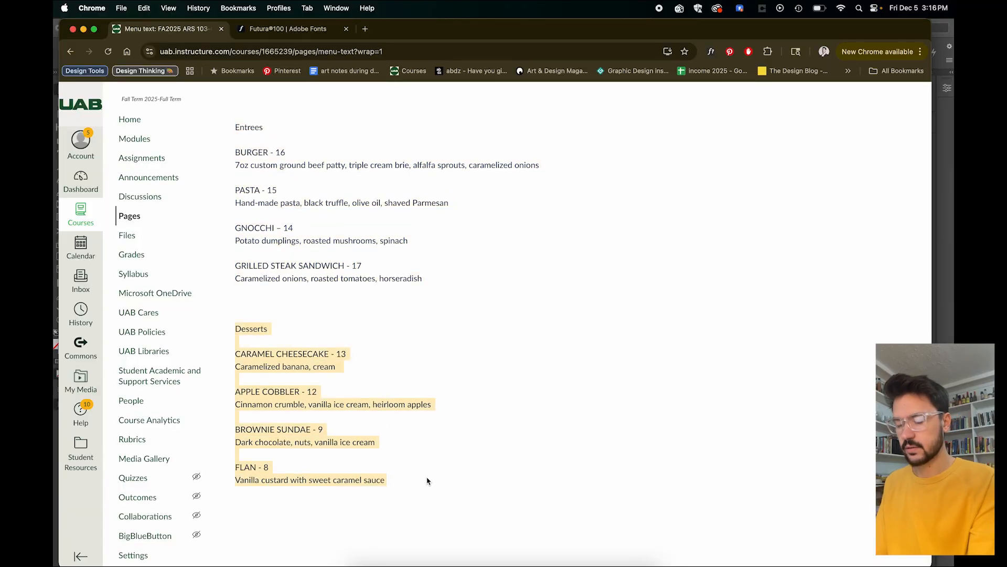
left_click(508, 562)
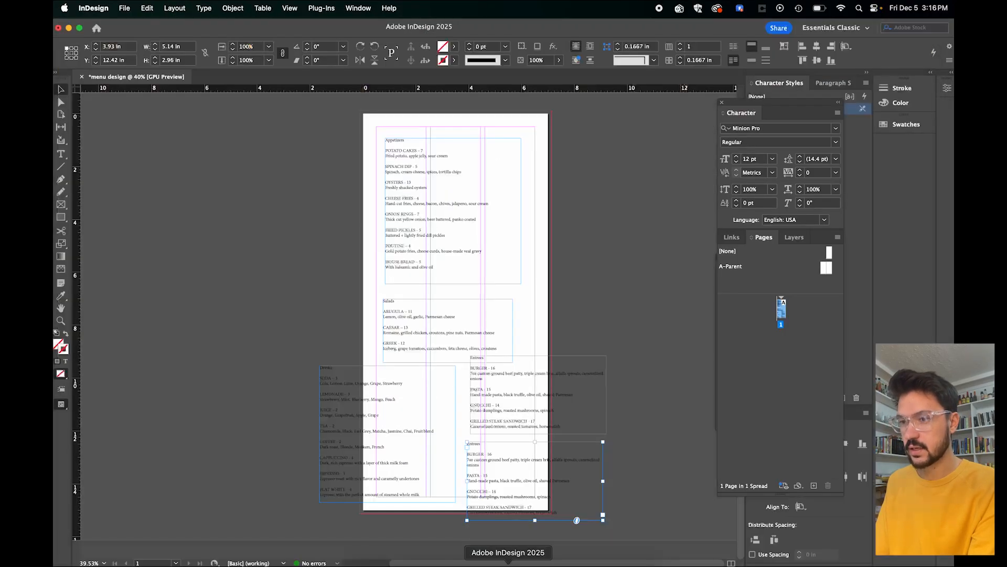
Step: Replace all text in the lower duplicate of the Entrees frame with the Desserts section, then deselect the frame
double_click(506, 458)
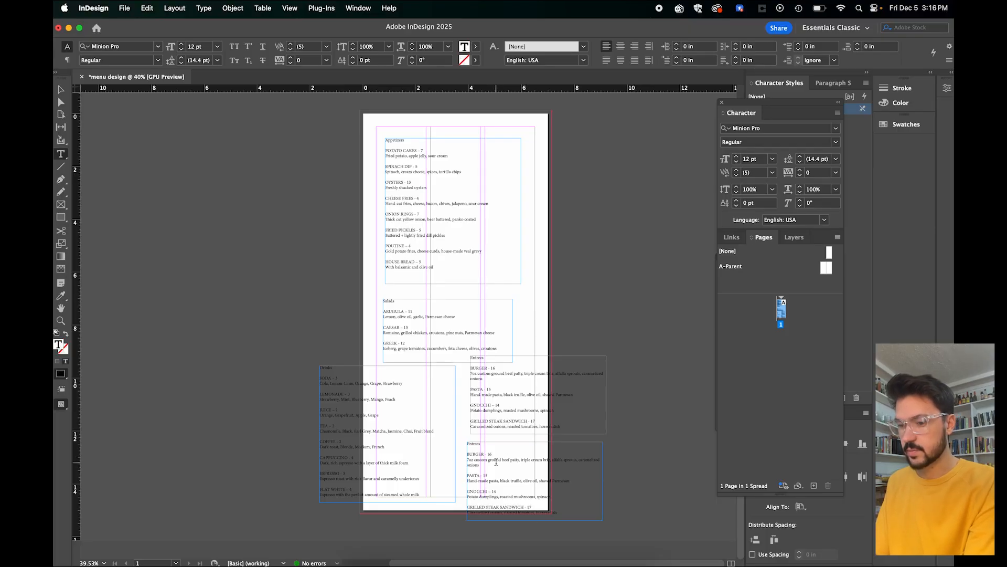
key("super+a")
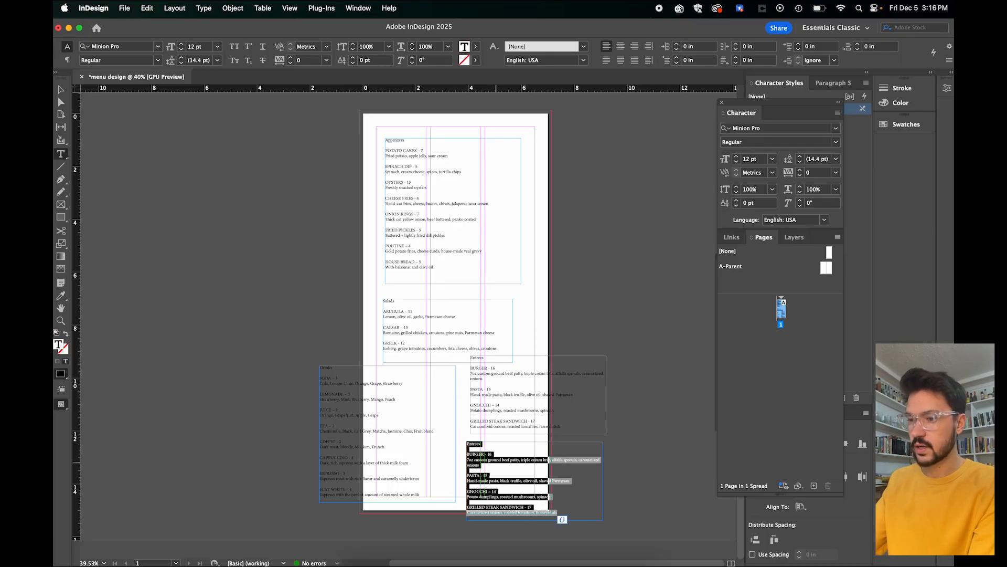
key("BackSpace")
key("super+v")
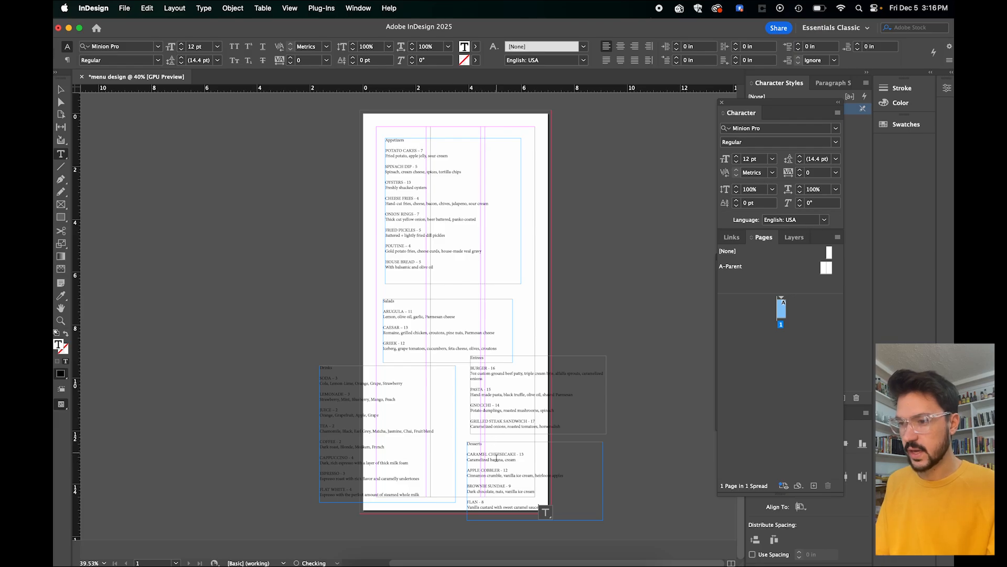
key("Escape")
left_click(596, 281)
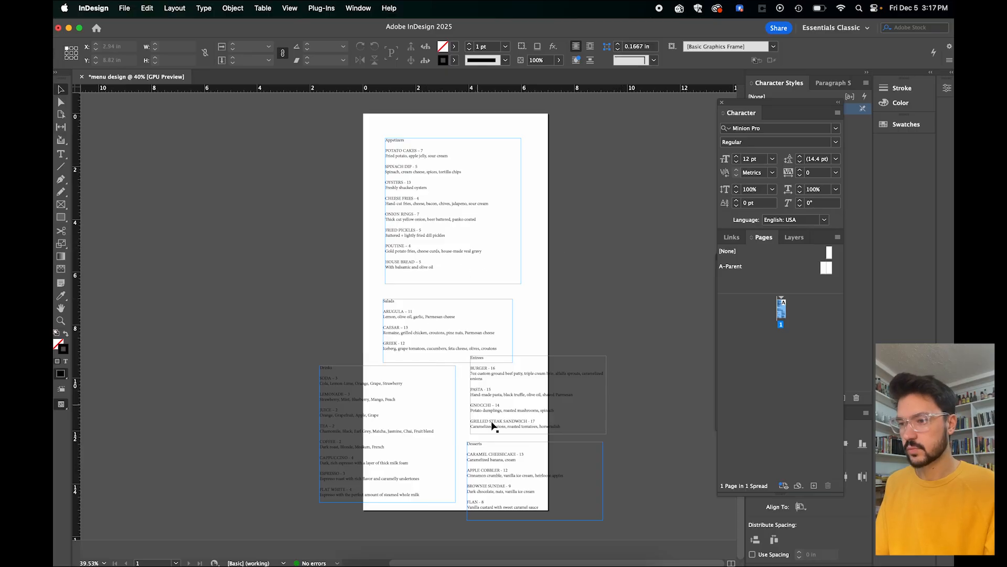
Step: Move the Appetizers frame down to about Y 1.88 in and add a 4.48 × 1.12 in text frame above it reading "MENU PROJECT"
left_click_drag(424, 206, 421, 230)
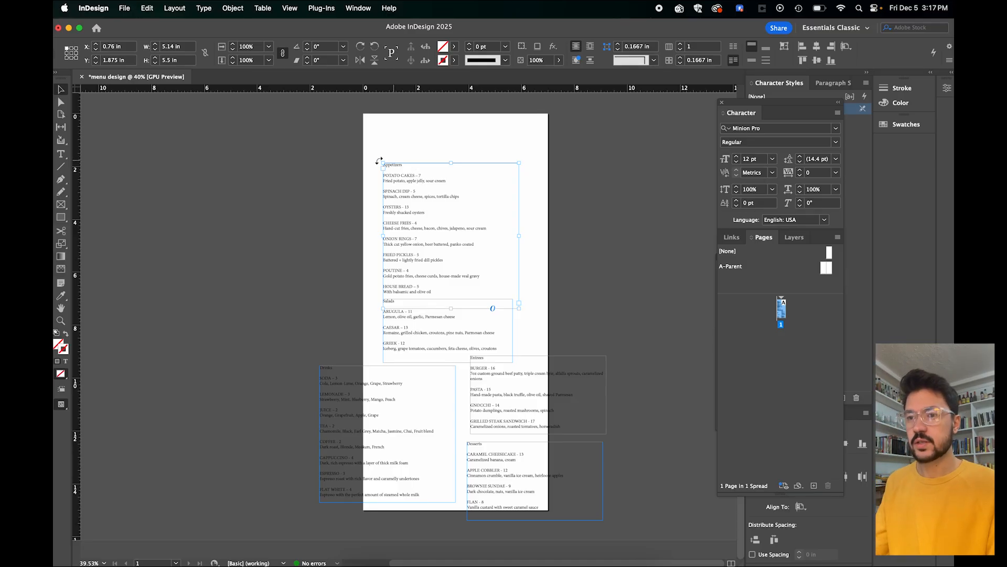
key("t")
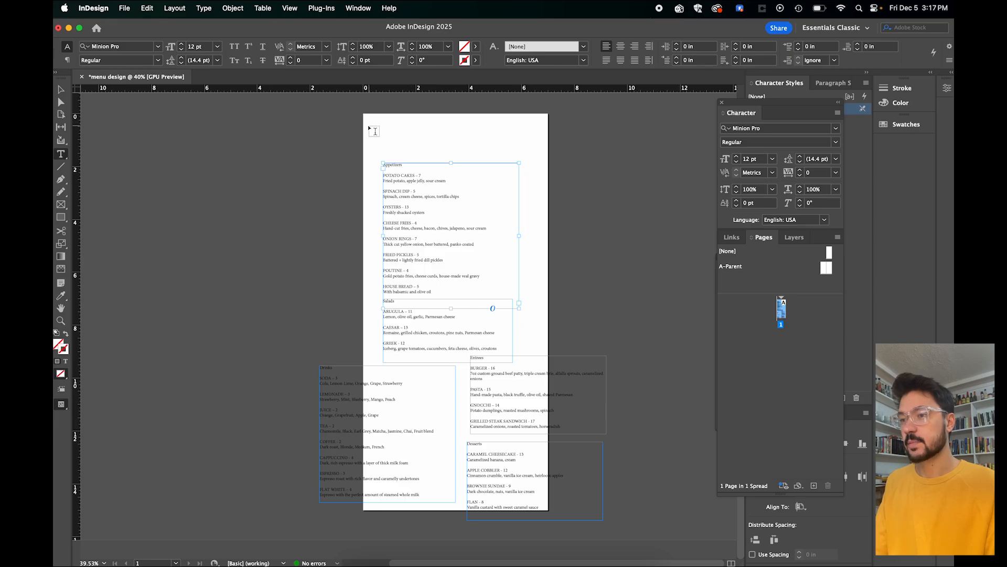
left_click_drag(366, 125, 483, 154)
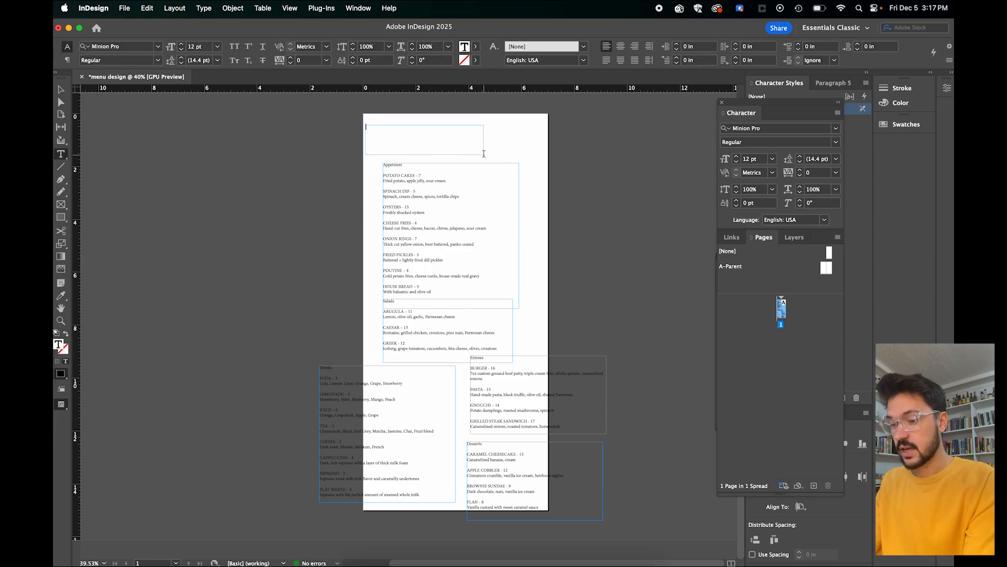
type("MENU")
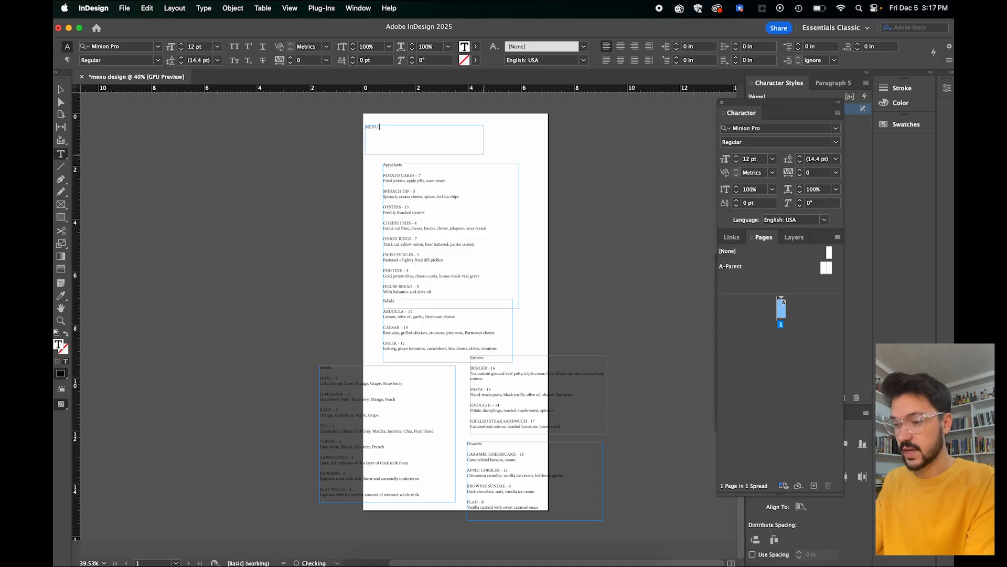
type(" PROJECT")
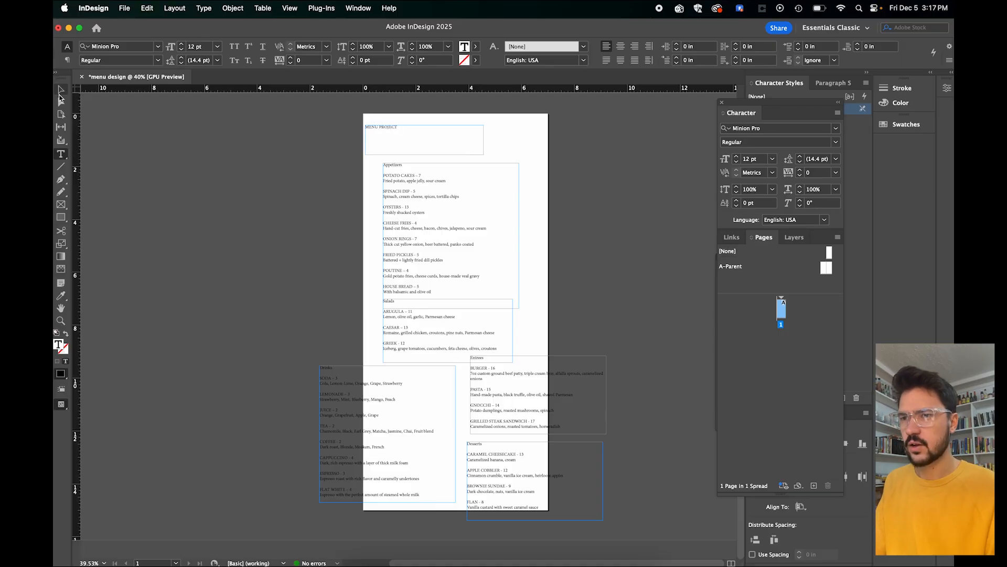
Step: Move the MENU PROJECT title frame horizontally to about X 1.09 in, keeping it above the Appetizers section
left_click(61, 90)
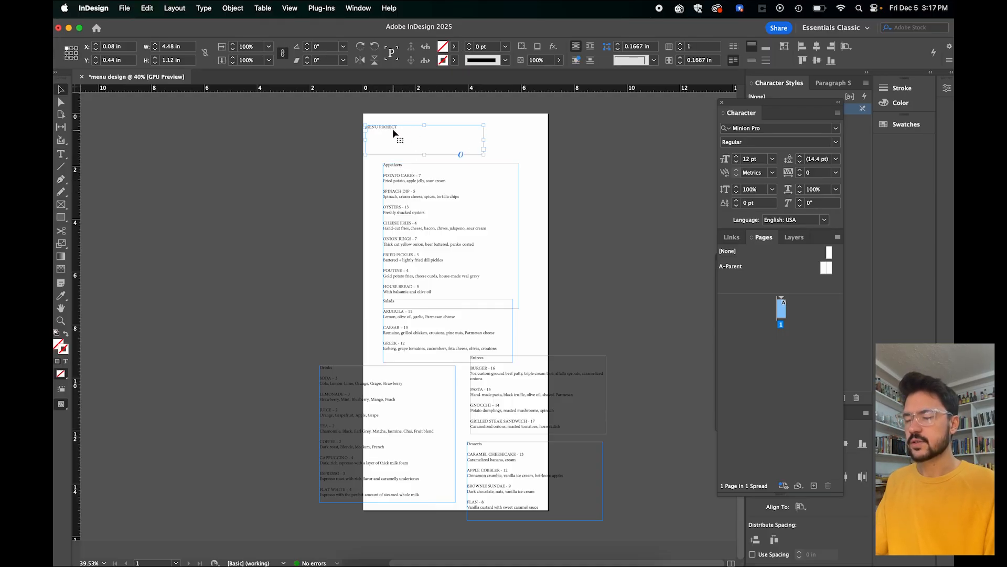
left_click_drag(392, 128, 419, 130)
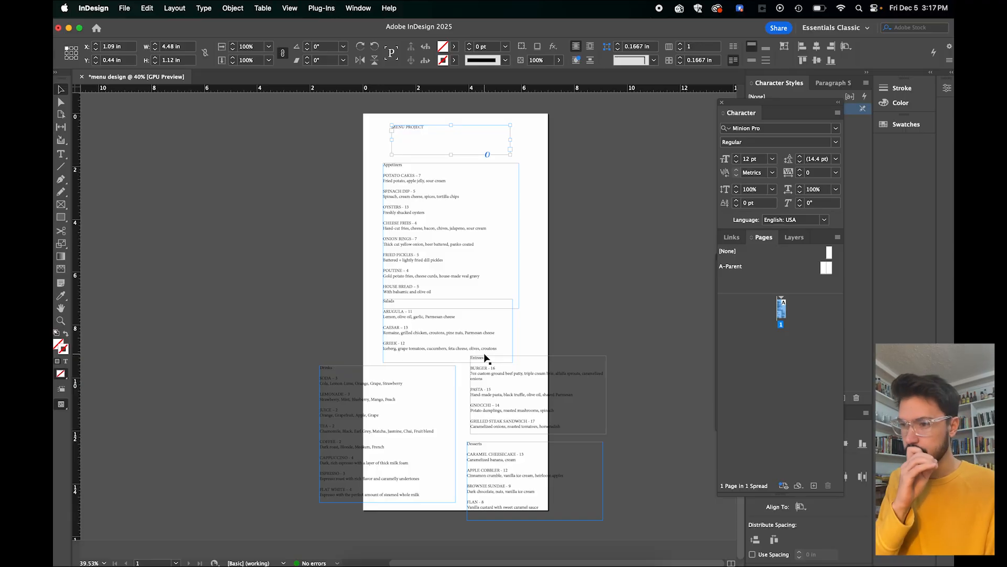
scroll(396, 149, "up", 3)
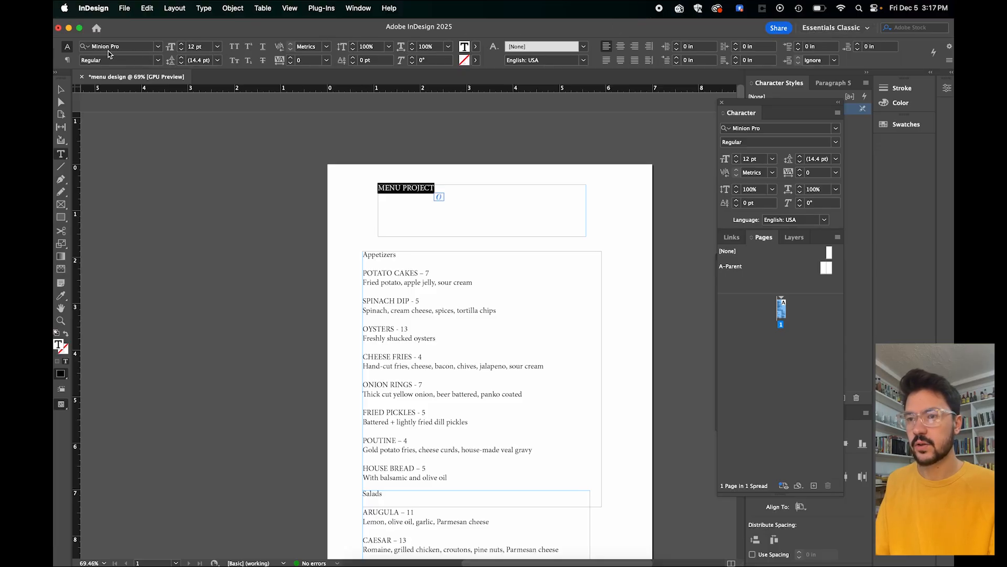
Step: Set the MENU PROJECT title in Montserrat Bold
left_click(159, 49)
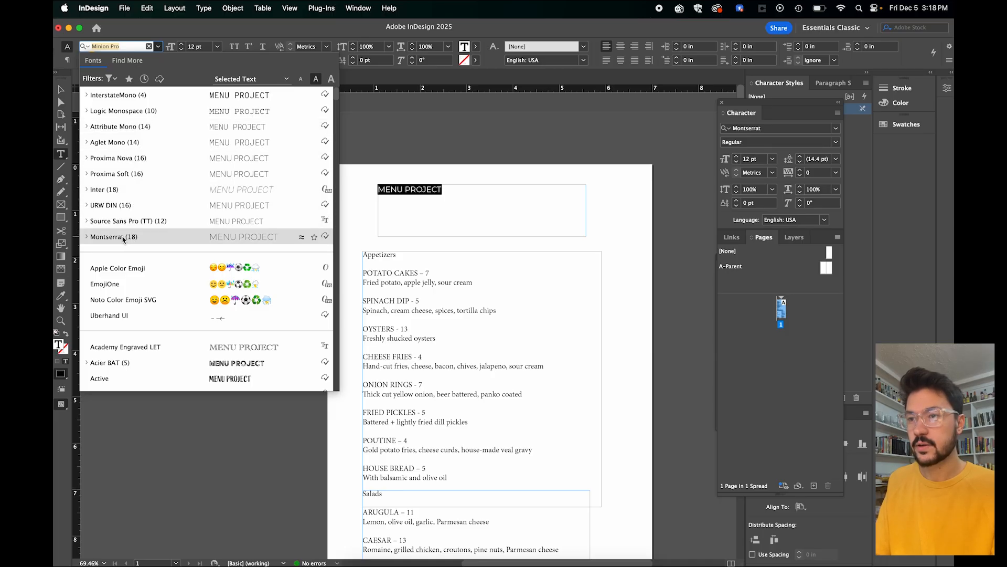
left_click(106, 237)
left_click(156, 61)
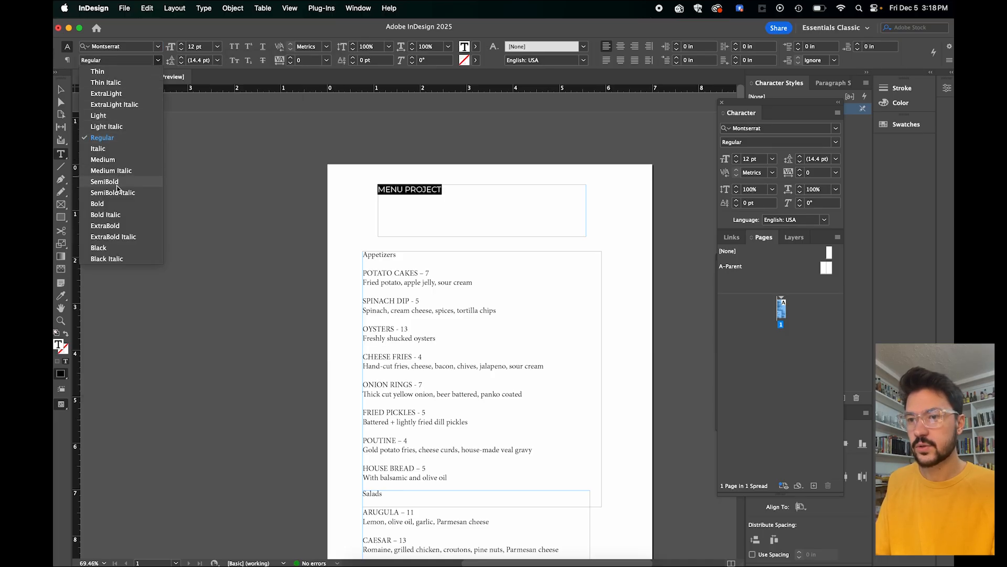
left_click(113, 203)
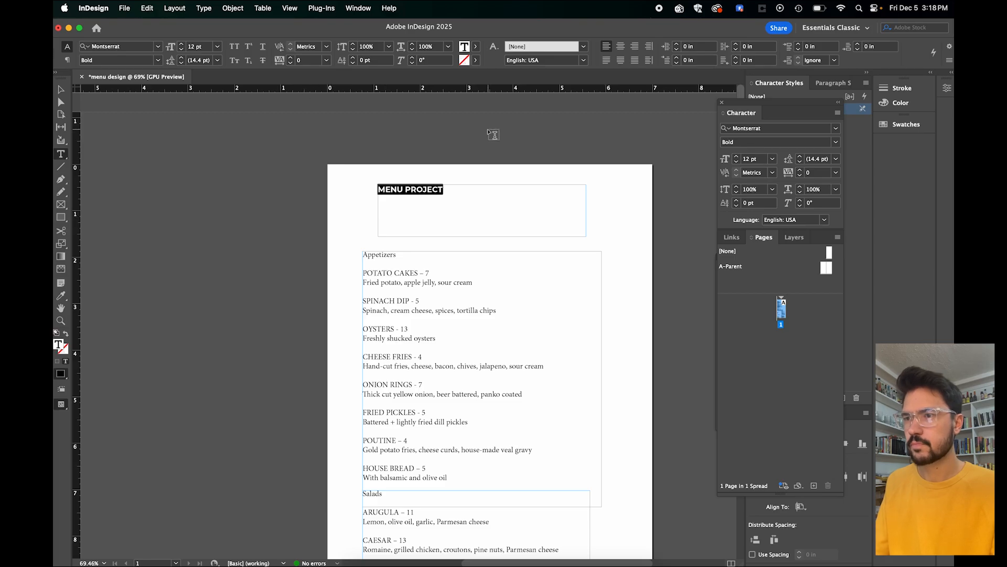
Step: Enlarge the MENU PROJECT title text to 30 pt
left_click(182, 44)
left_click(182, 44)
left_click(182, 44)
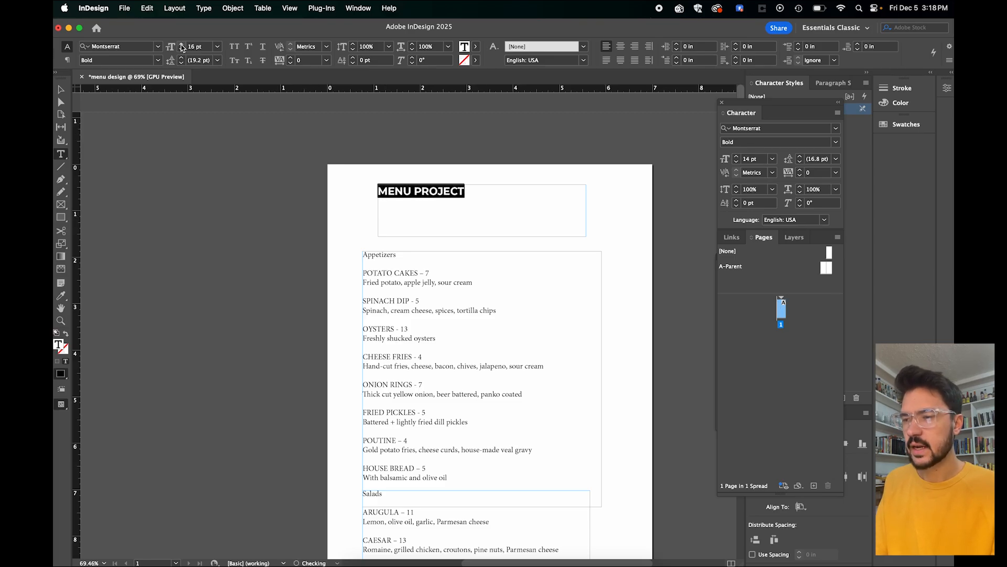
left_click(182, 44)
left_click(182, 44)
left_click(182, 44)
left_click(181, 44, "shift")
left_click(181, 44, "shift")
left_click(181, 44, "shift")
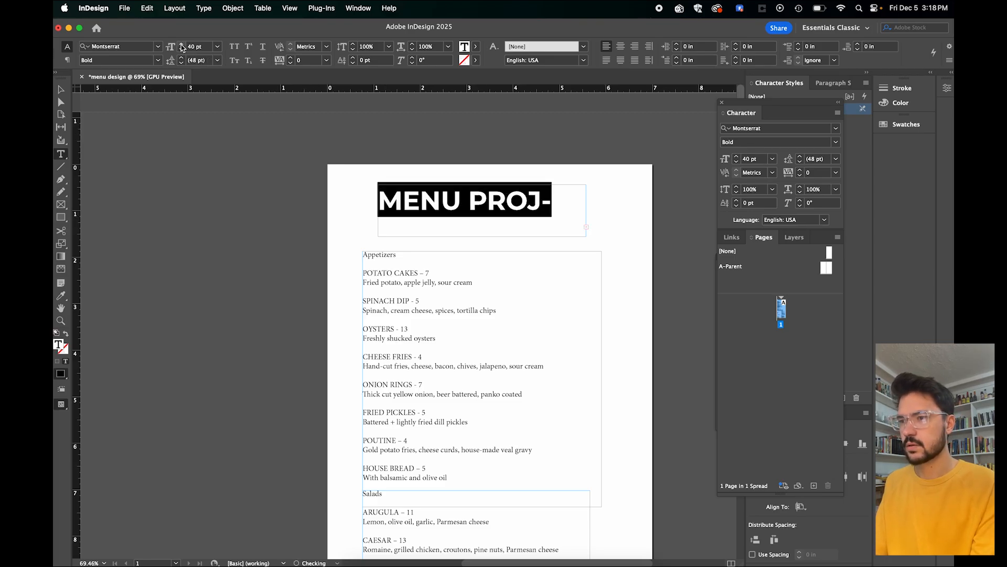
left_click(181, 49, "shift")
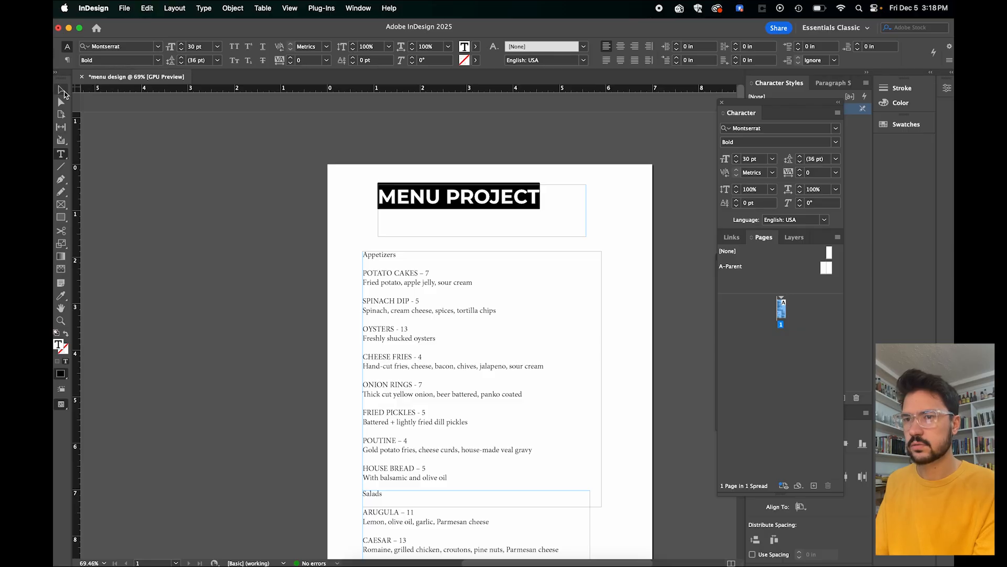
Step: Move the title frame horizontally to about X 0.36 in, near the page's left edge, and deselect it
key("Escape")
left_click_drag(474, 200, 440, 200)
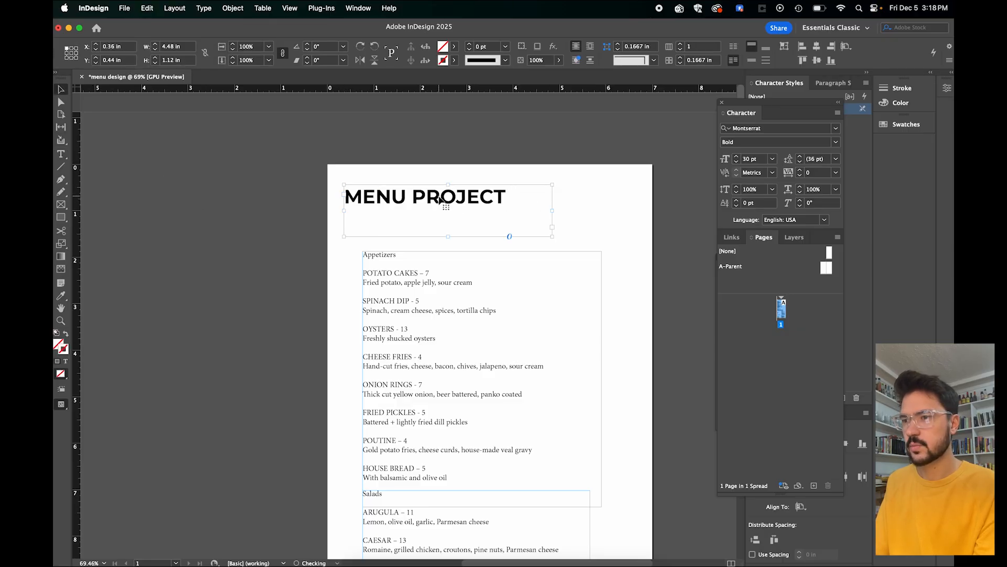
left_click(239, 204)
Step: Change all text in the Appetizers and Salads frames to the Montserrat font
scroll(303, 284, "down", 5)
scroll(303, 283, "down", 4)
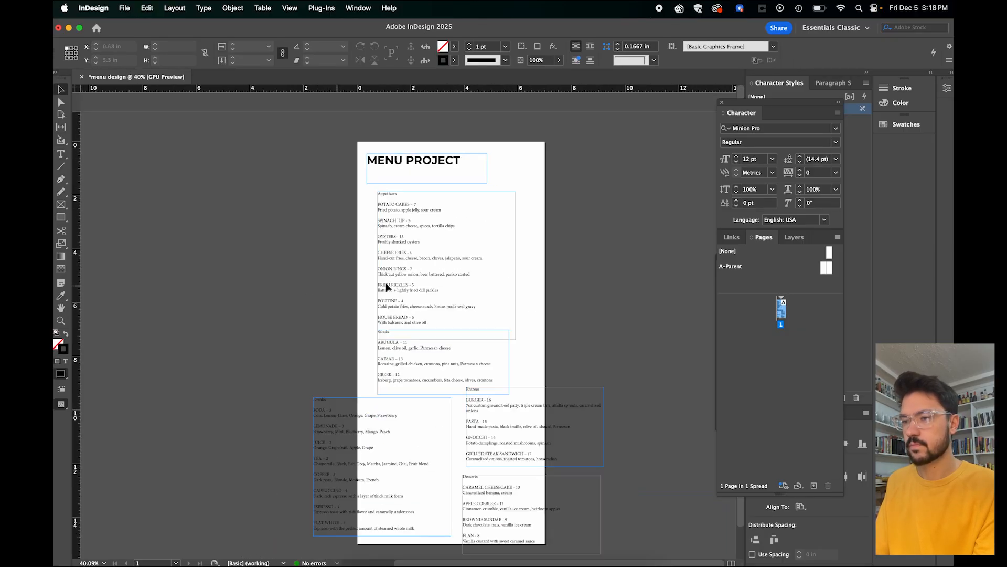
double_click(397, 253)
key("super+a")
left_click(158, 46)
left_click(125, 97)
left_click(404, 357)
key("super+a")
left_click(158, 47)
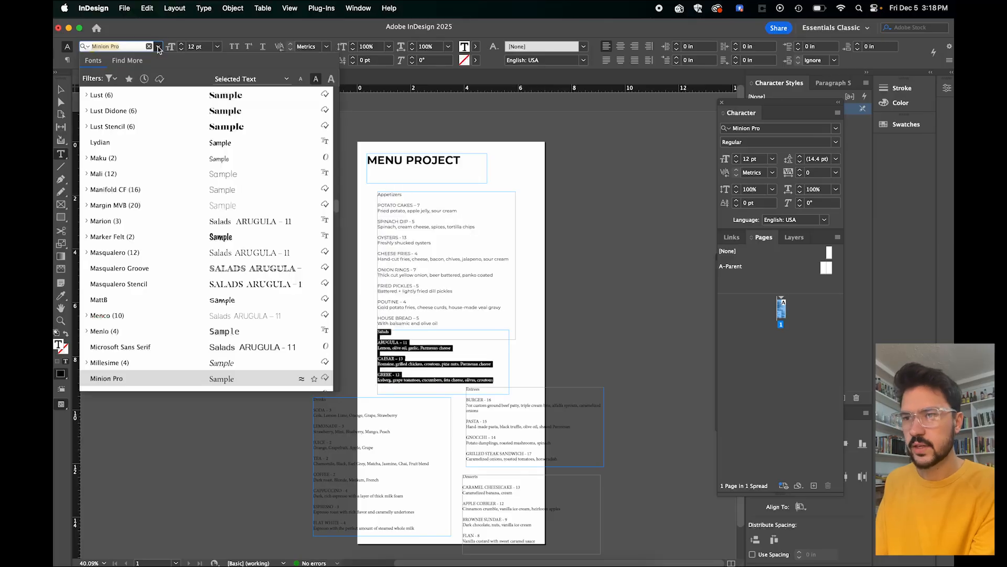
left_click(125, 97)
Step: Change all text in the Drinks frame to the Montserrat font
left_click(374, 471)
key("super+a")
double_click(374, 464)
key("super+a")
left_click(158, 47)
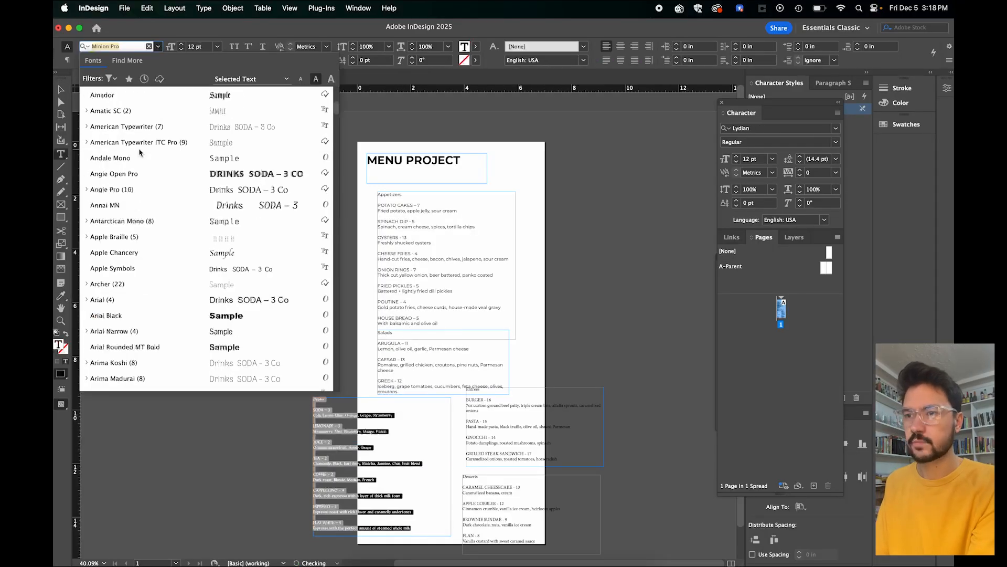
left_click(125, 96)
Step: Change all text in the Entrees and Desserts frames to the Montserrat font and leave text editing
left_click(501, 427)
key("super+a")
left_click(157, 46)
left_click(125, 97)
left_click(483, 489)
key("super+a")
left_click(158, 47)
left_click(125, 97)
key("Escape")
scroll(608, 262, "up", 5)
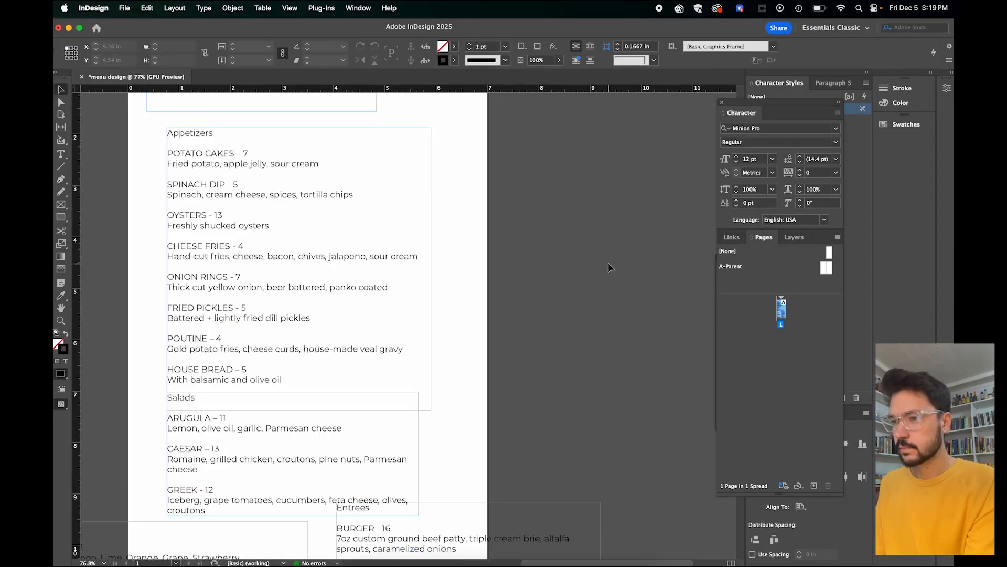
scroll(422, 399, "down", 4)
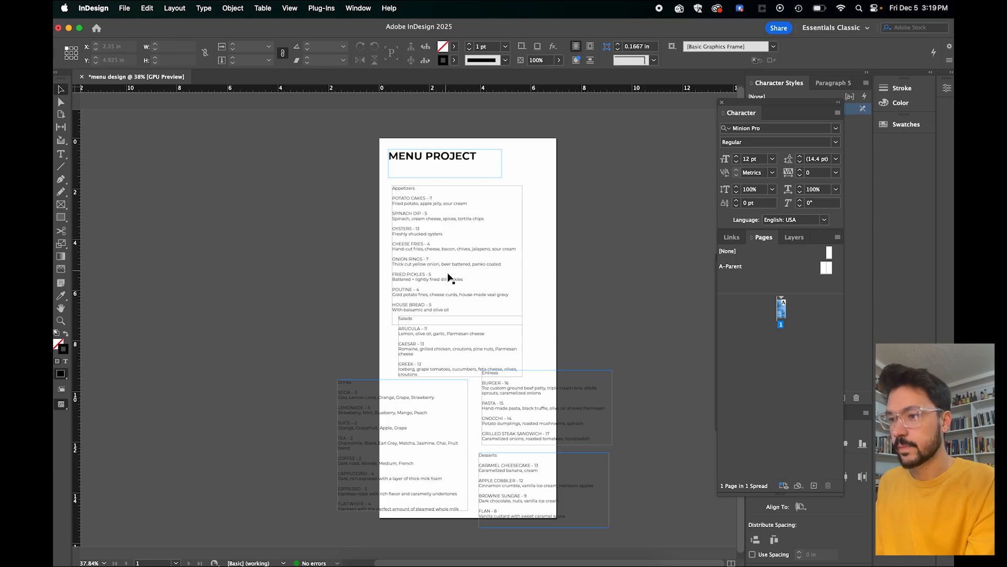
Step: Reduce all text in the Appetizers frame to 10 pt
scroll(430, 249, "up", 2)
double_click(409, 242)
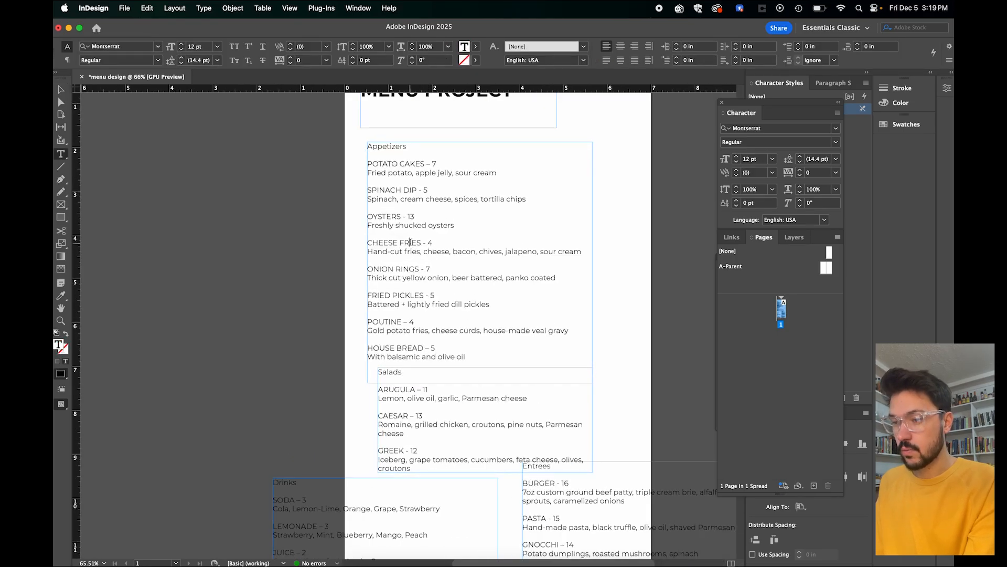
key("super+a")
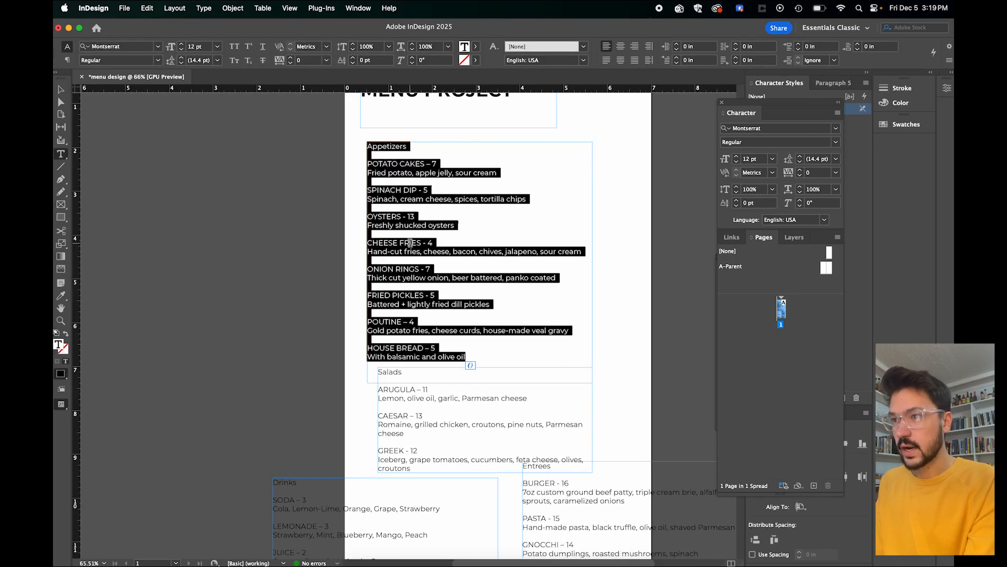
left_click(182, 50)
left_click(181, 50)
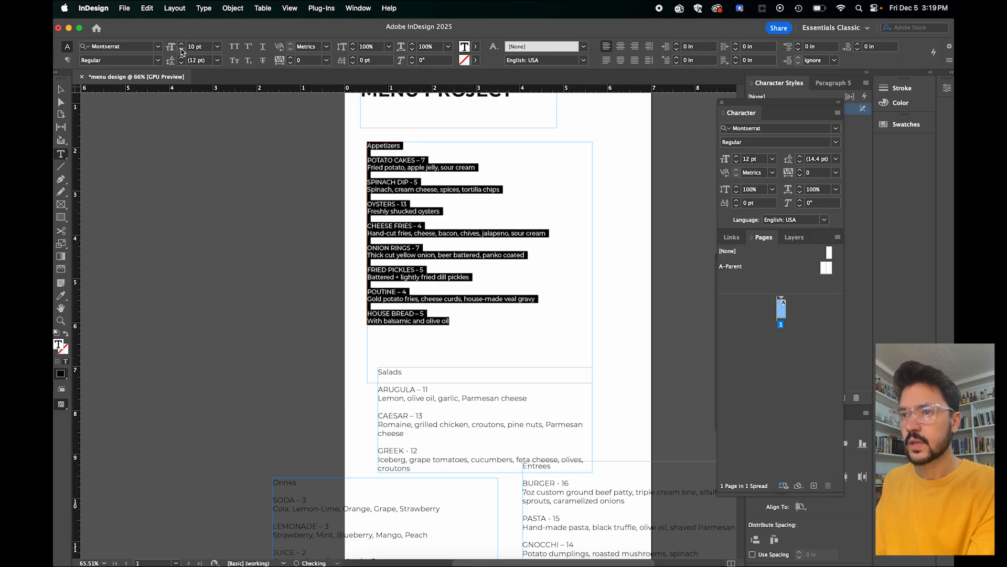
Step: Reduce all text in the Salads frame to 10 pt
left_click(429, 386)
key("super+a")
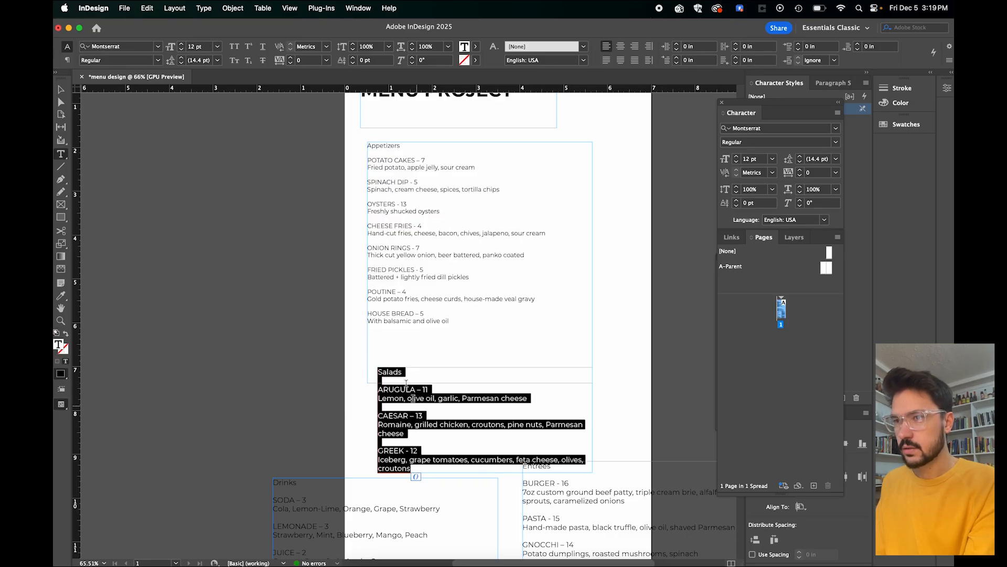
left_click(182, 50)
left_click(181, 50)
Step: Reduce all text in the Drinks and Entrees frames to 10 pt
scroll(362, 419, "down", 5)
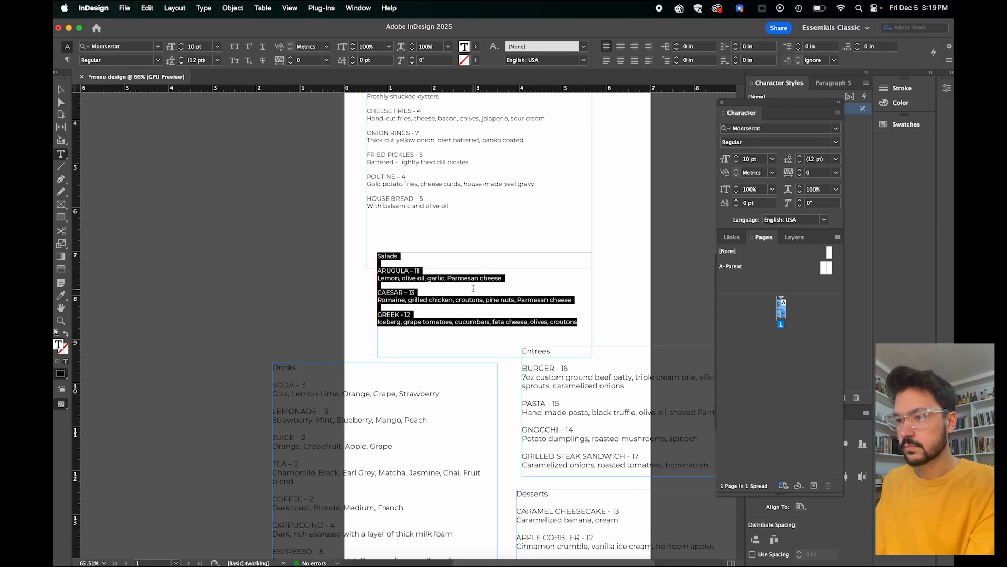
left_click(363, 441)
key("super+a")
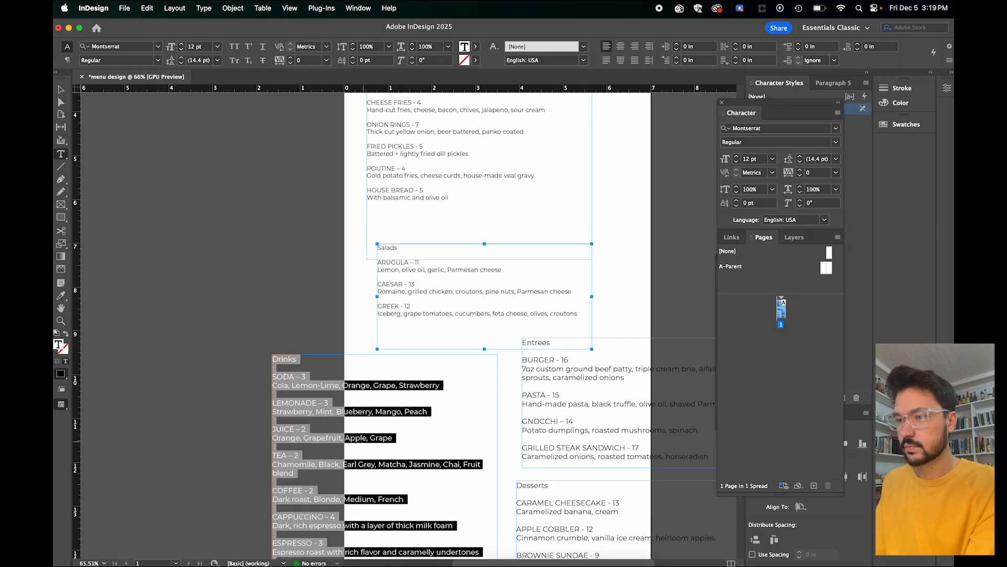
left_click(181, 51)
left_click(181, 50)
left_click(570, 389)
key("super+a")
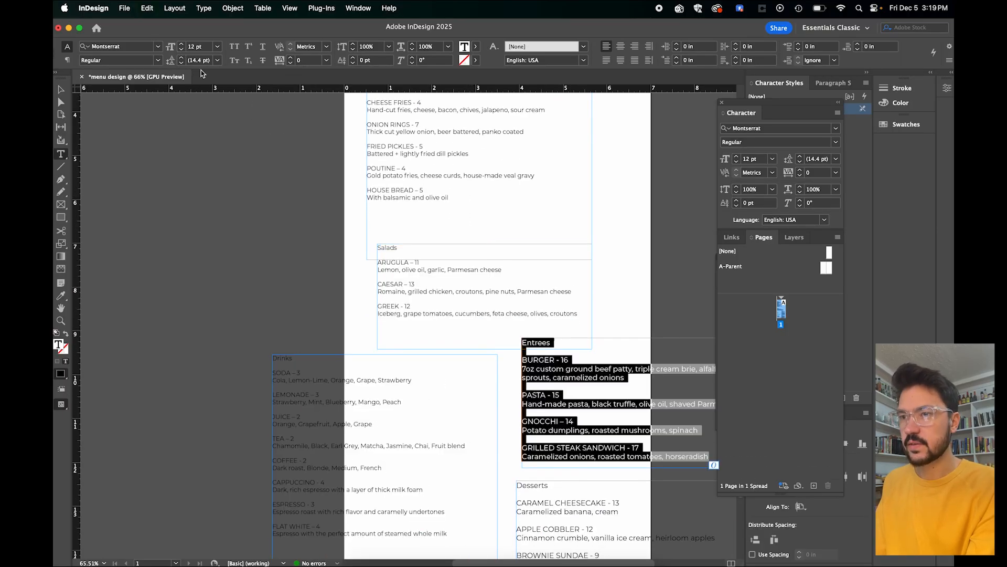
left_click(181, 52)
left_click(182, 53)
Step: Reduce all text in the Desserts frame to 10 pt and deselect the frame
left_click(567, 512)
key("super+a")
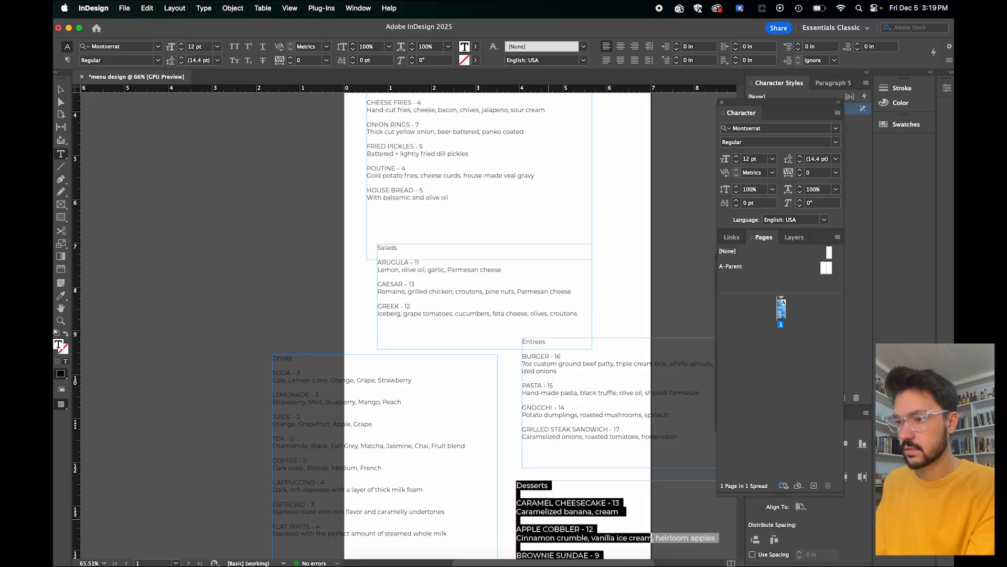
left_click(183, 50)
left_click(183, 50)
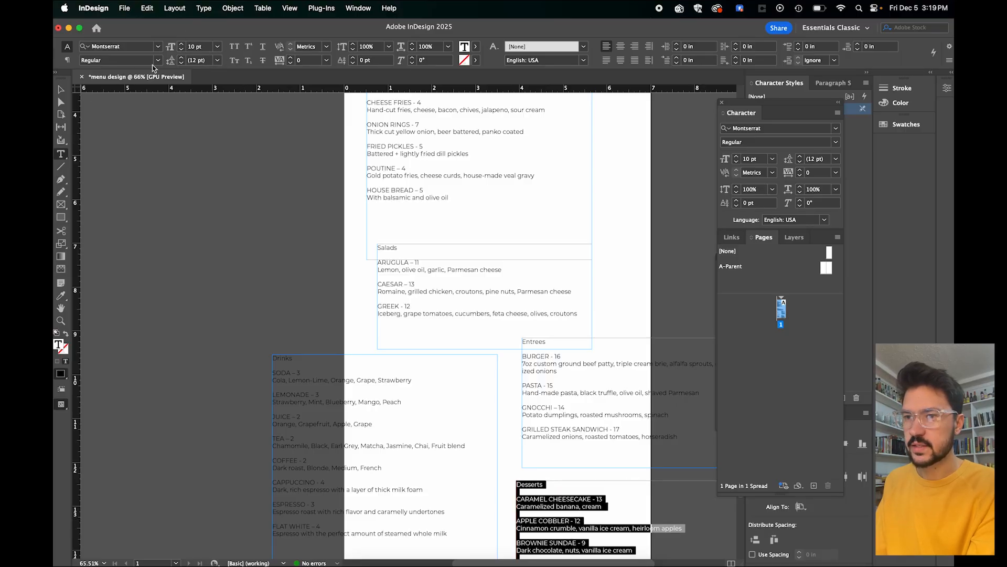
left_click(61, 89)
left_click(211, 174)
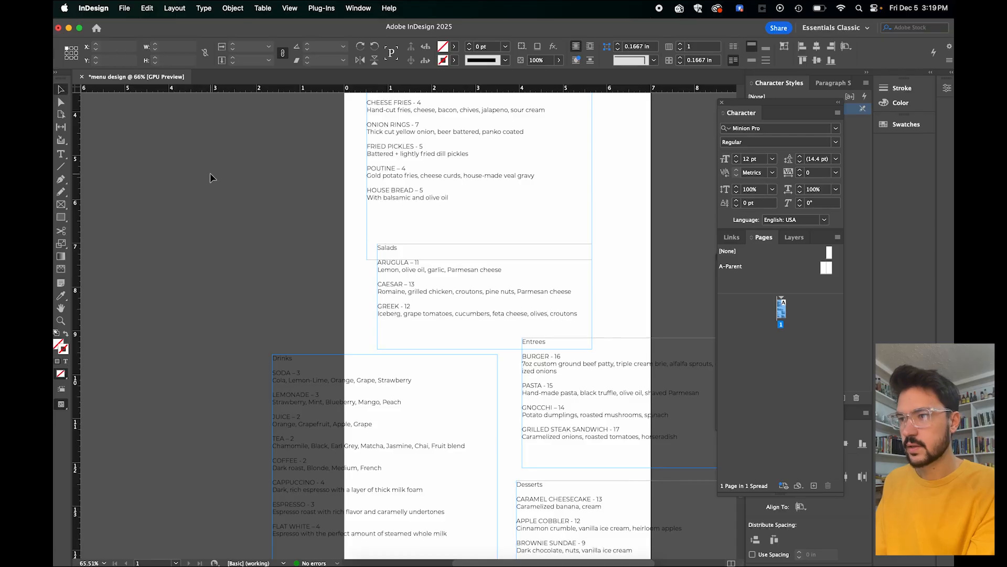
Step: Narrow the Appetizers frame from its right side to about 2.98 in wide
scroll(211, 174, "up", 6)
left_click(427, 329)
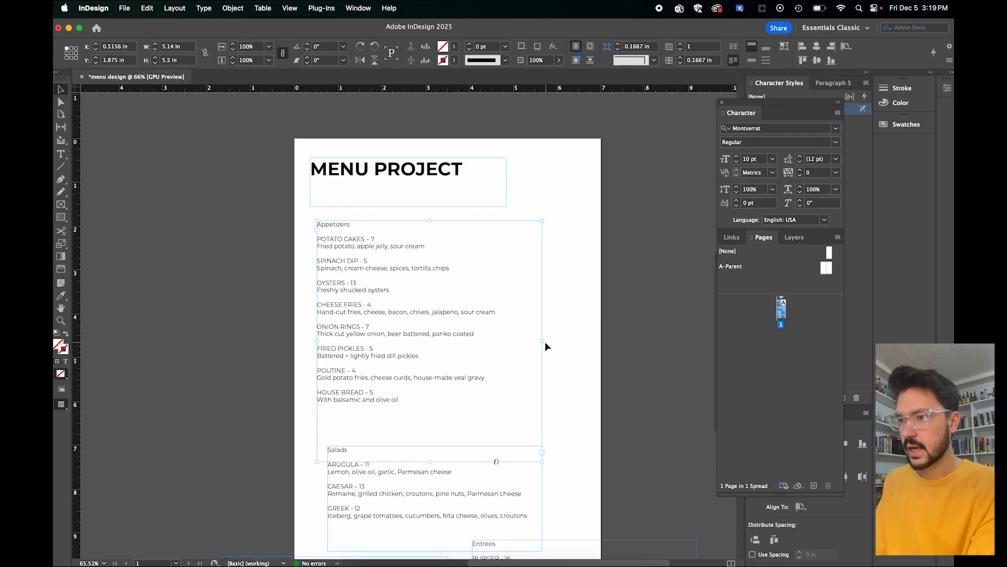
left_click_drag(544, 342, 448, 347)
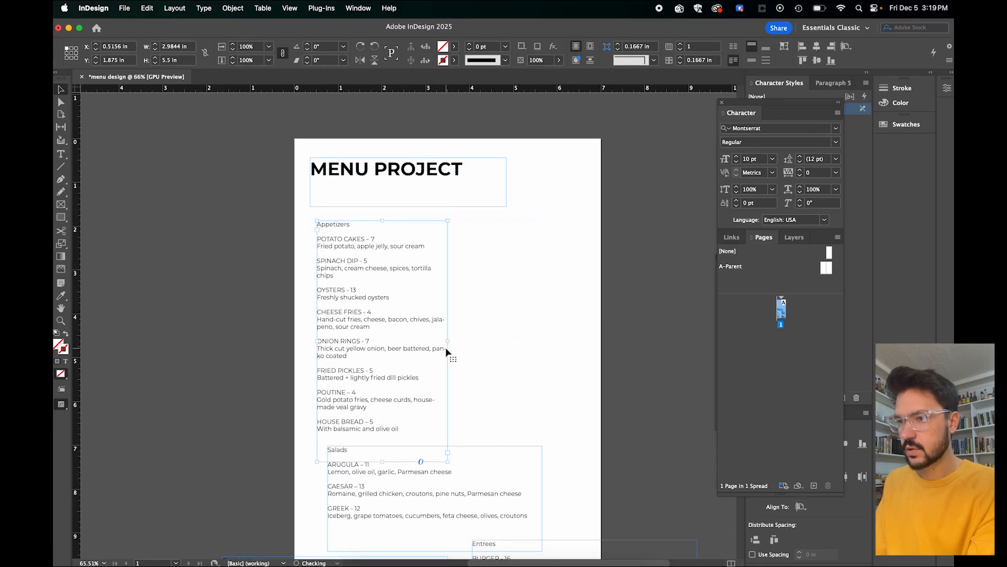
Step: Move the Salads frame to the right of Appetizers, at about X 3.63 in and Y 1.96 in
scroll(460, 341, "down", 1)
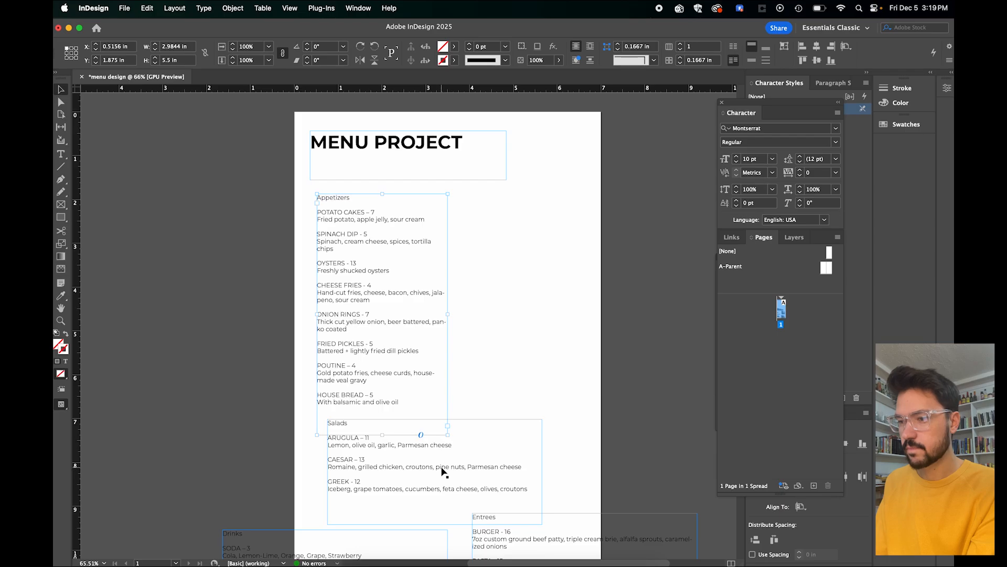
left_click_drag(442, 471, 678, 473)
scroll(446, 286, "down", 4)
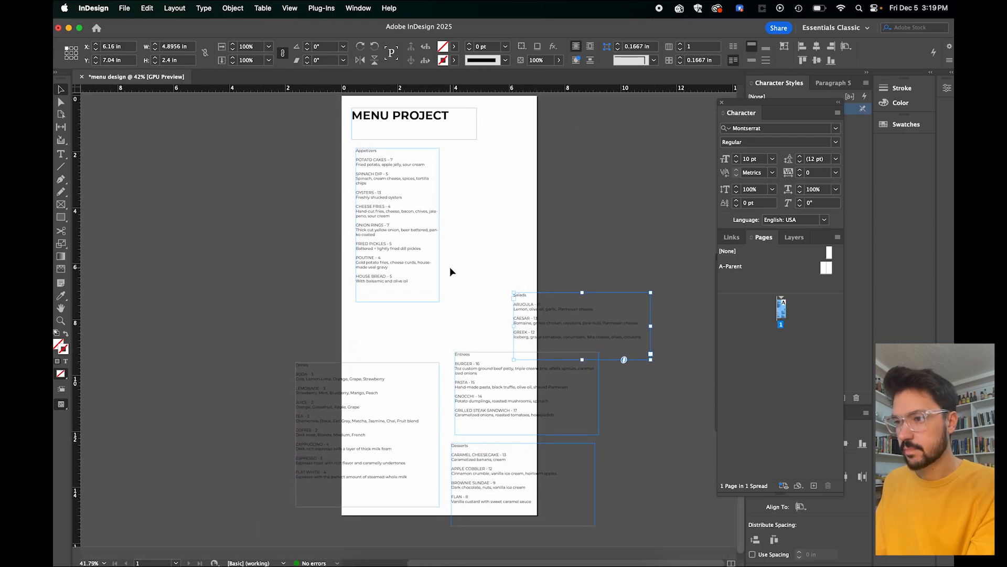
scroll(449, 268, "up", 3)
left_click_drag(543, 327, 457, 156)
scroll(490, 185, "up", 3)
left_click_drag(499, 230, 476, 180)
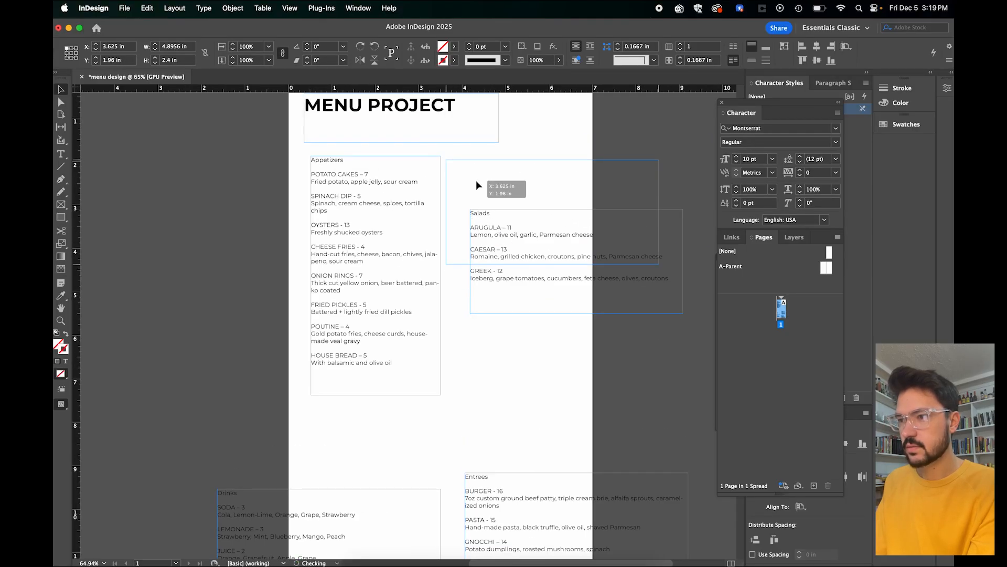
Step: Move the Entrees frame directly below Salads and narrow both frames to form a second column, with Salads about 2.78 in wide
scroll(506, 395, "down", 10)
scroll(508, 400, "up", 10)
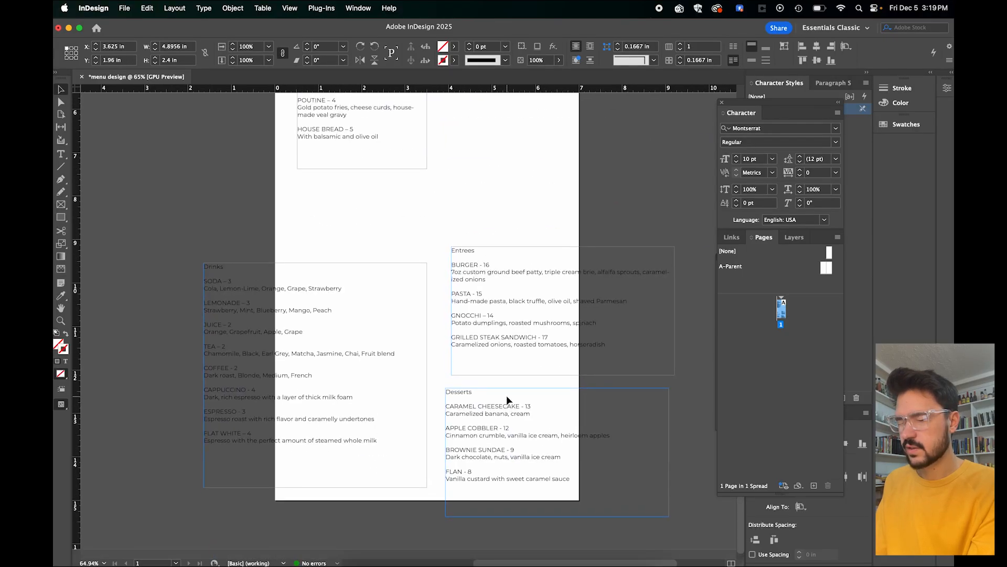
left_click_drag(470, 321, 445, 285)
left_click_drag(643, 325, 543, 325)
left_click(621, 198)
left_click_drag(630, 202, 543, 202)
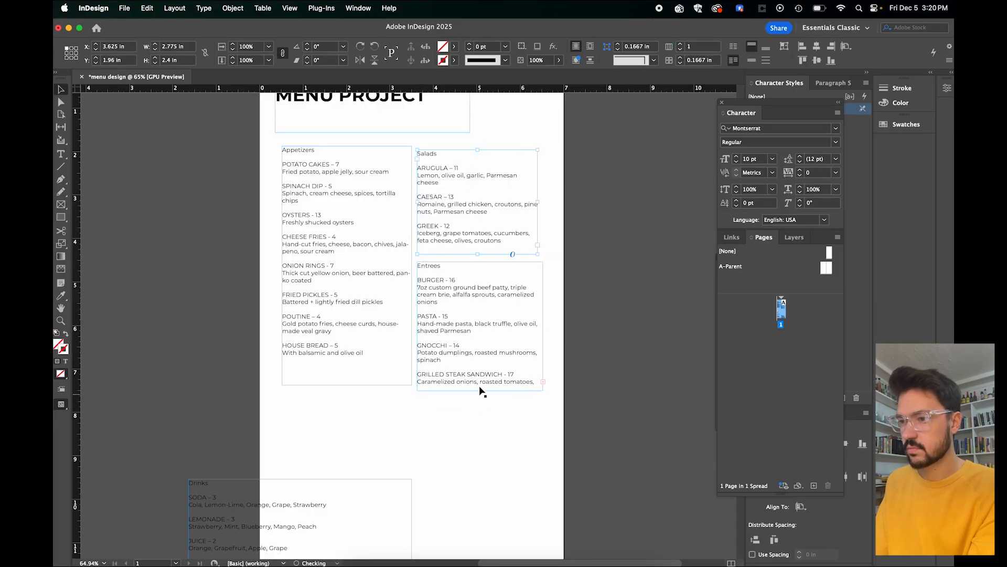
Step: Extend the bottom of the Entrees frame to fit all its text and move the frame lower beneath Salads
left_click(478, 386)
left_click_drag(480, 390, 480, 463)
left_click_drag(483, 325, 484, 366)
Step: Move the Drinks frame onto the page below Appetizers, then make it narrower and taller to fit the left column
scroll(478, 325, "down", 4)
scroll(411, 335, "up", 4)
left_click_drag(374, 331, 443, 297)
mouse_move(446, 295)
left_mouse_down()
mouse_move(462, 341)
mouse_move(447, 300)
left_mouse_up()
left_click_drag(580, 337, 478, 337)
left_click_drag(420, 447, 420, 476)
Step: Move the Desserts frame below Entrees to about X 3.42 in, Y 10.38 in, and narrow it to fit the right column
left_click_drag(574, 423, 552, 336)
scroll(552, 337, "right", 3)
scroll(551, 336, "up", 2)
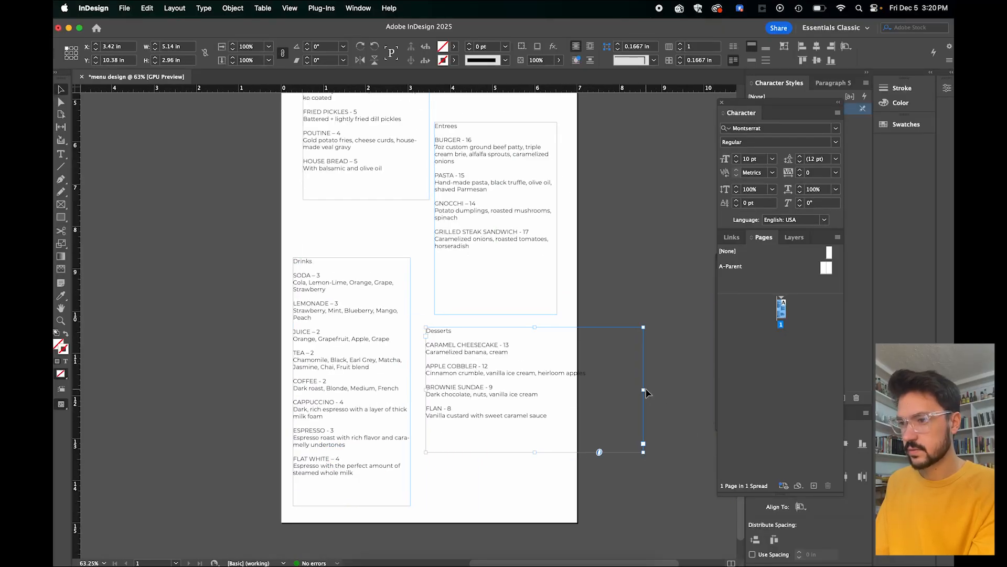
left_click_drag(644, 390, 543, 391)
left_click(612, 393)
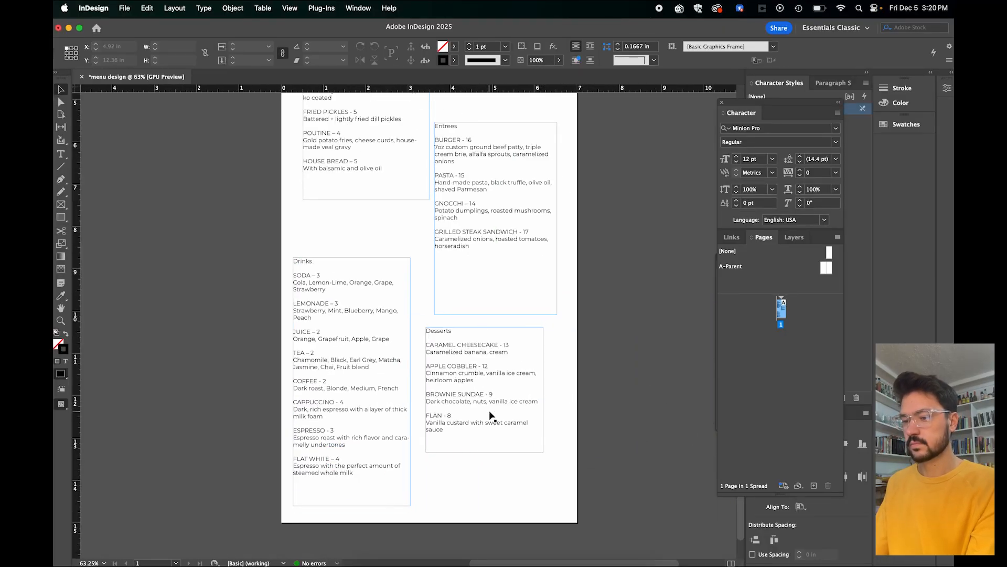
Step: Save the document on the computer as "menu design" in the 103 folder, in InDesign 2025 document format
key("super+s")
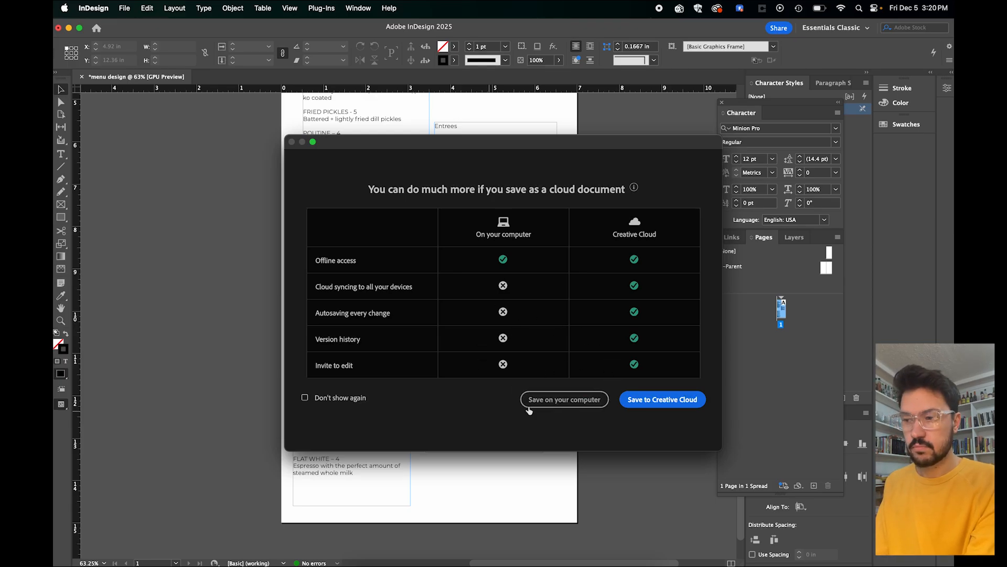
left_click(587, 401)
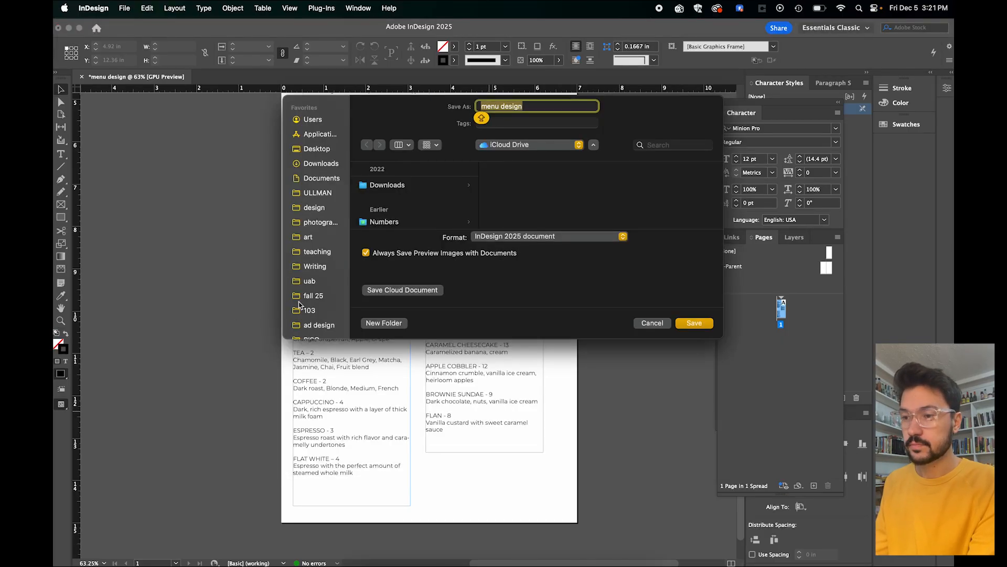
left_click(310, 311)
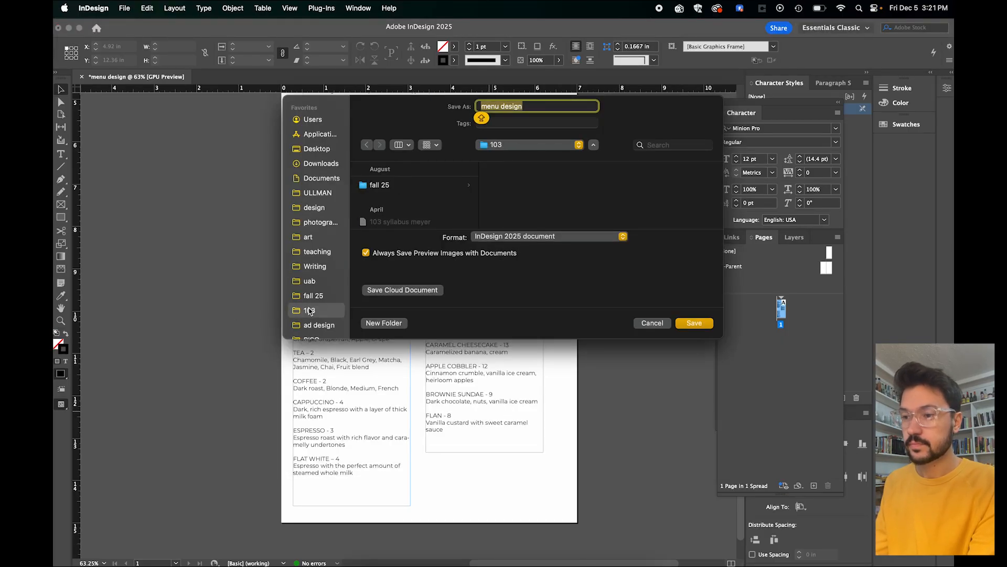
left_click(694, 323)
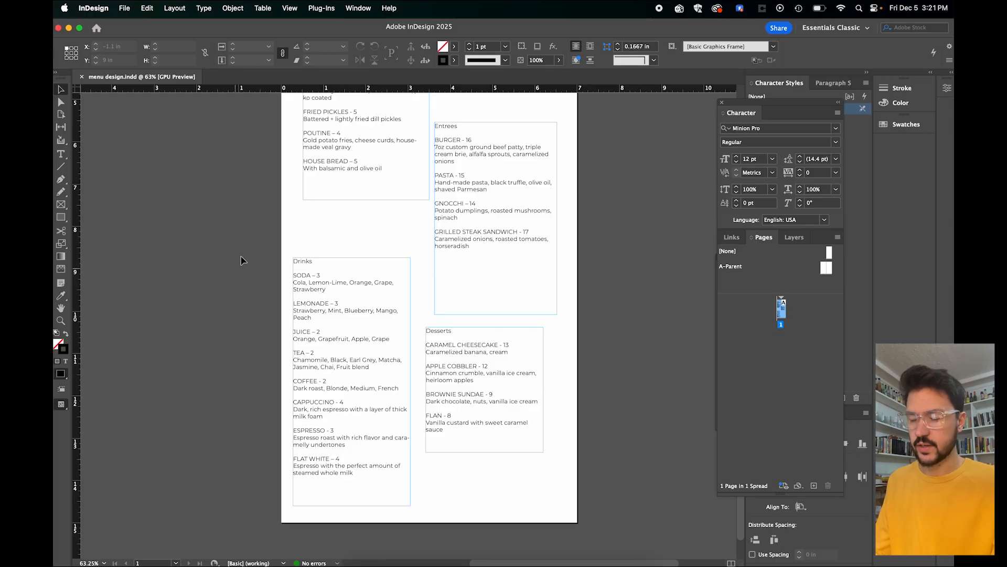
Step: Move the Drinks frame to about X 0.52 in, Y 8.34 in, aligned with the left edge of the Appetizers frame
scroll(263, 269, "up", 3)
scroll(263, 269, "right", 2)
scroll(262, 269, "up", 5)
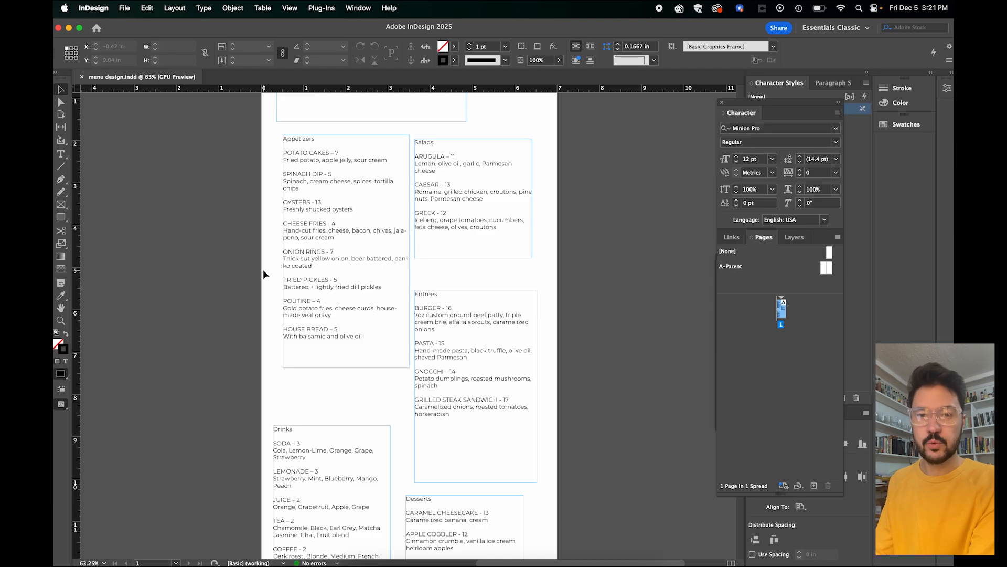
scroll(263, 269, "up", 2)
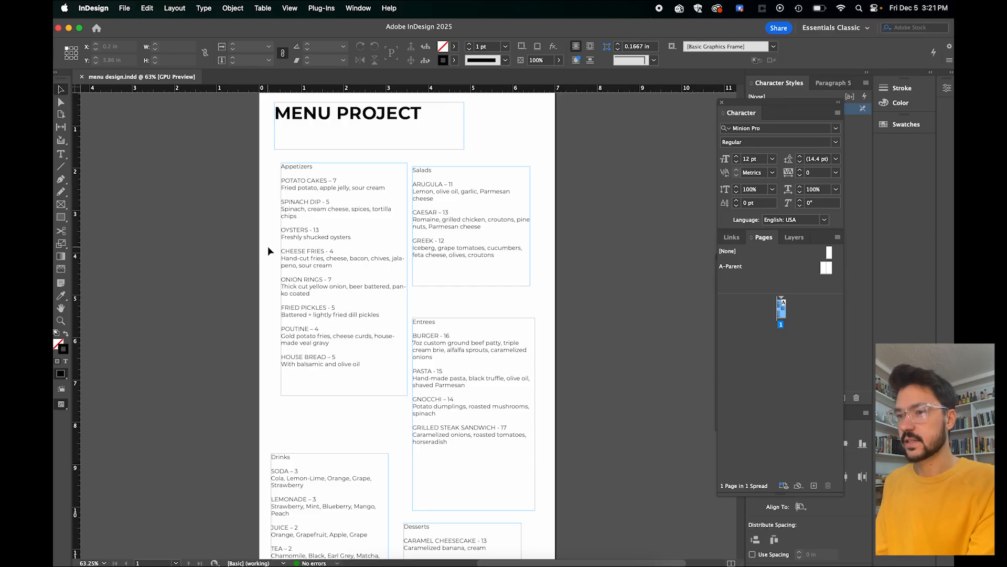
scroll(267, 247, "up", 1)
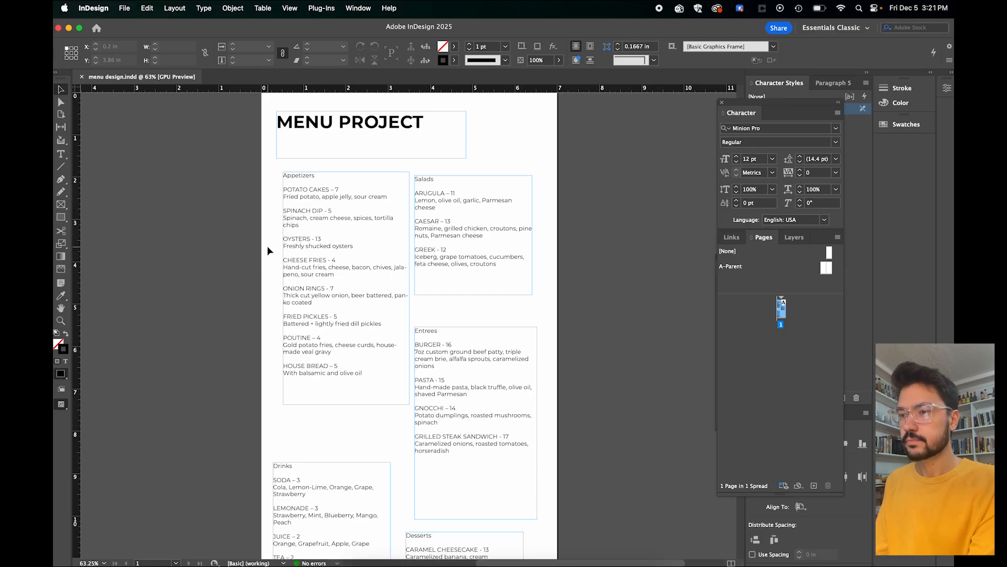
scroll(267, 246, "down", 2)
scroll(267, 246, "down", 1)
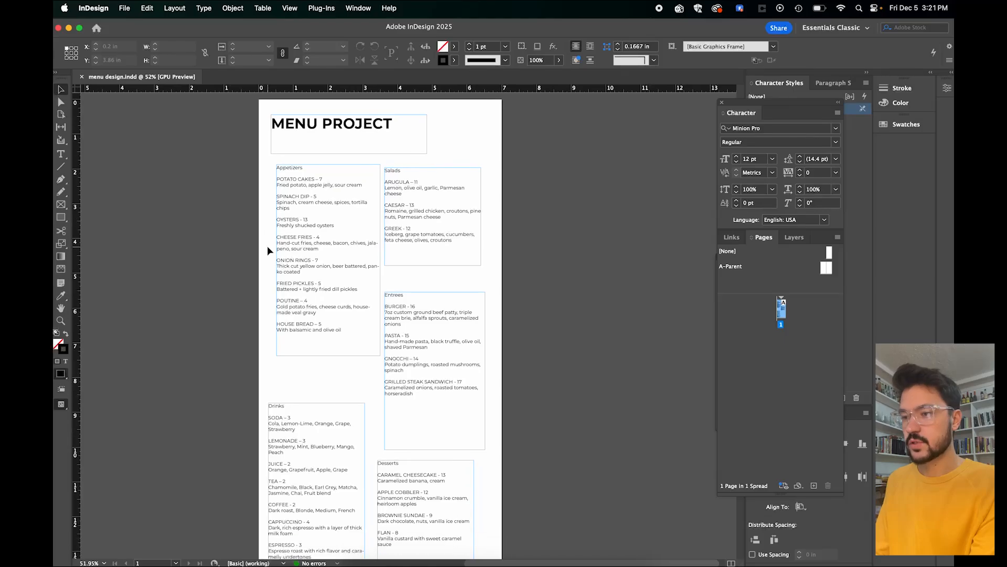
mouse_move(309, 477)
left_mouse_down()
mouse_move(307, 461)
mouse_move(318, 465)
left_mouse_up()
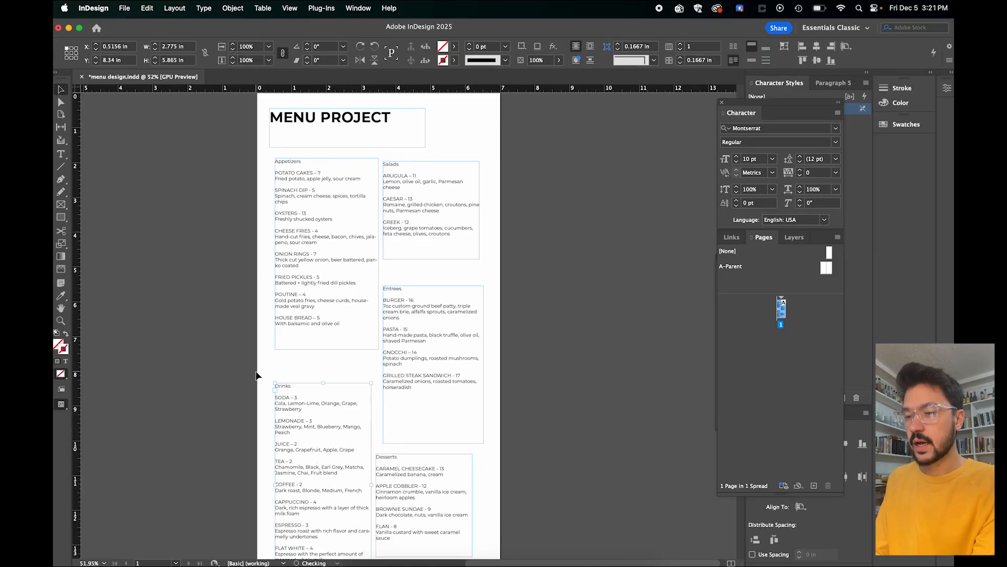
scroll(257, 374, "up", 3)
scroll(257, 373, "down", 2)
scroll(254, 232, "up", 1)
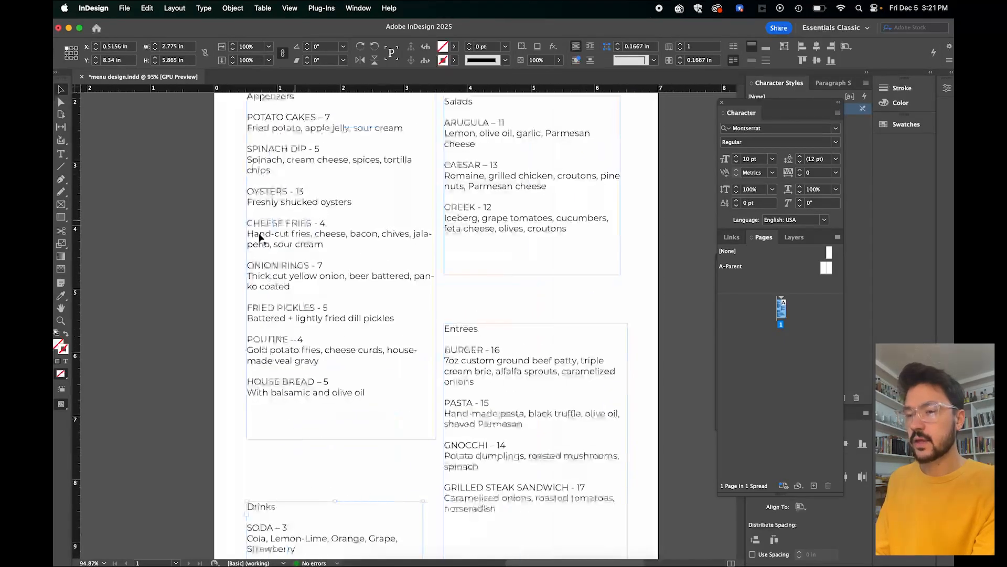
scroll(232, 241, "down", 1)
scroll(232, 238, "down", 1)
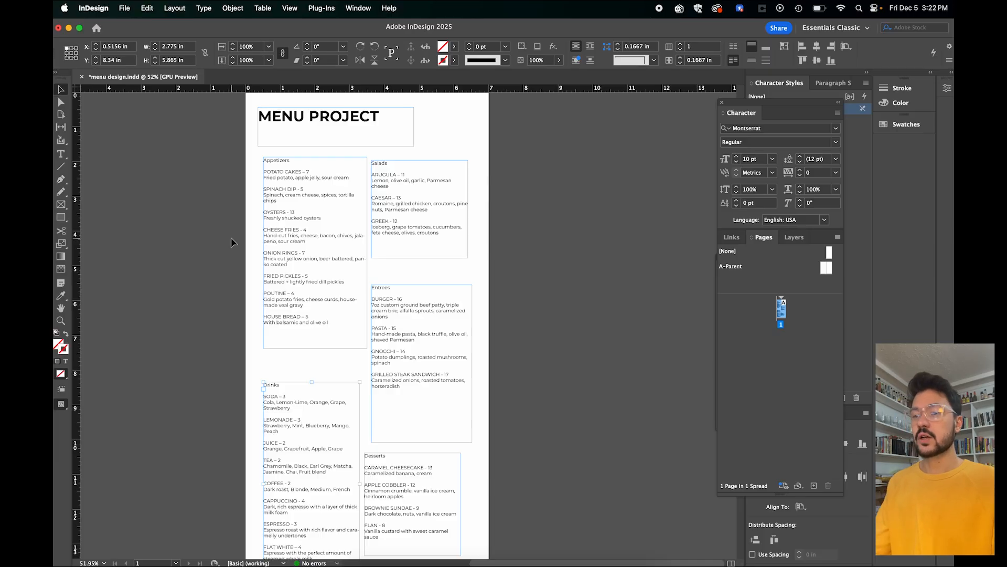
scroll(286, 192, "up", 4)
scroll(278, 210, "down", 2)
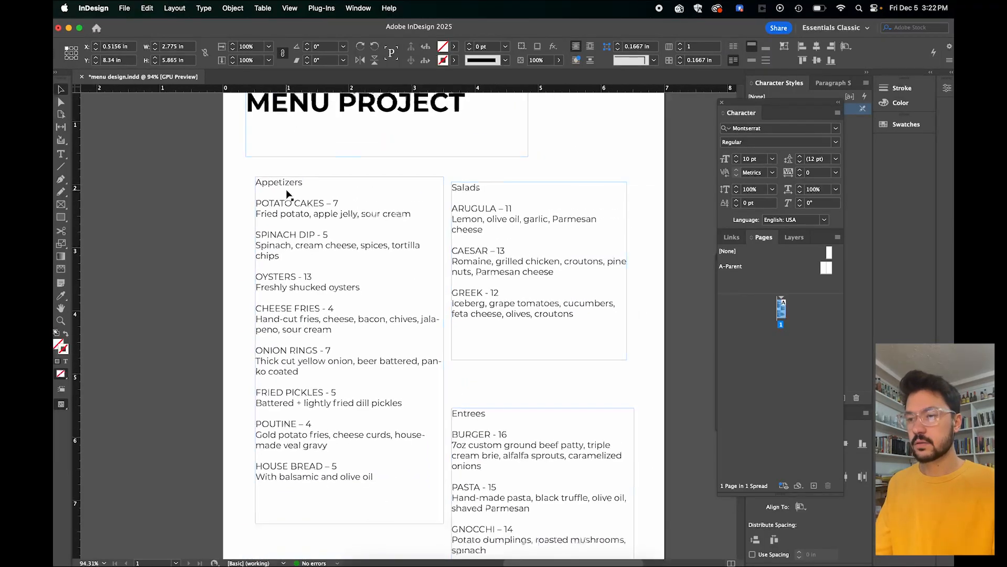
scroll(262, 228, "up", 4)
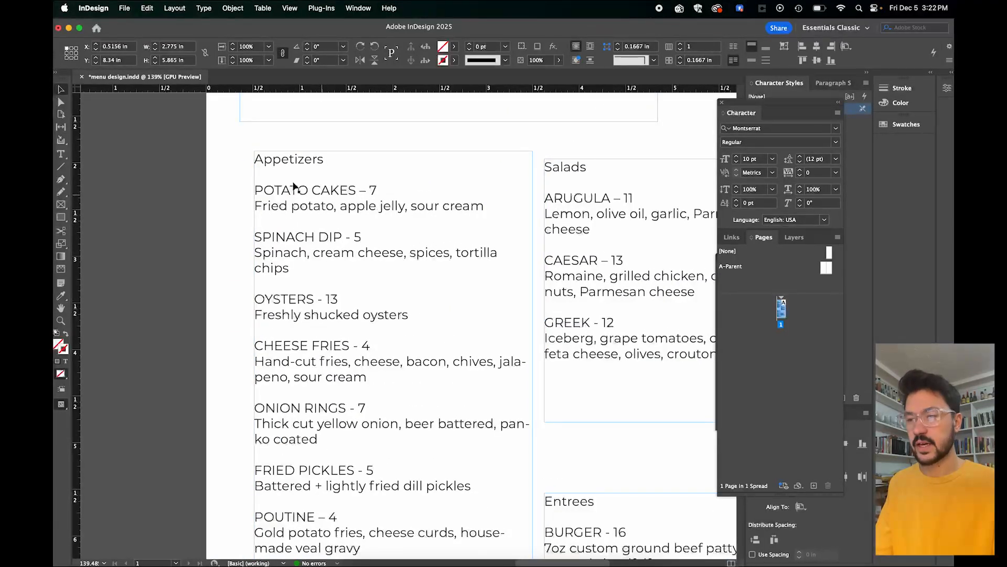
scroll(302, 218, "down", 3)
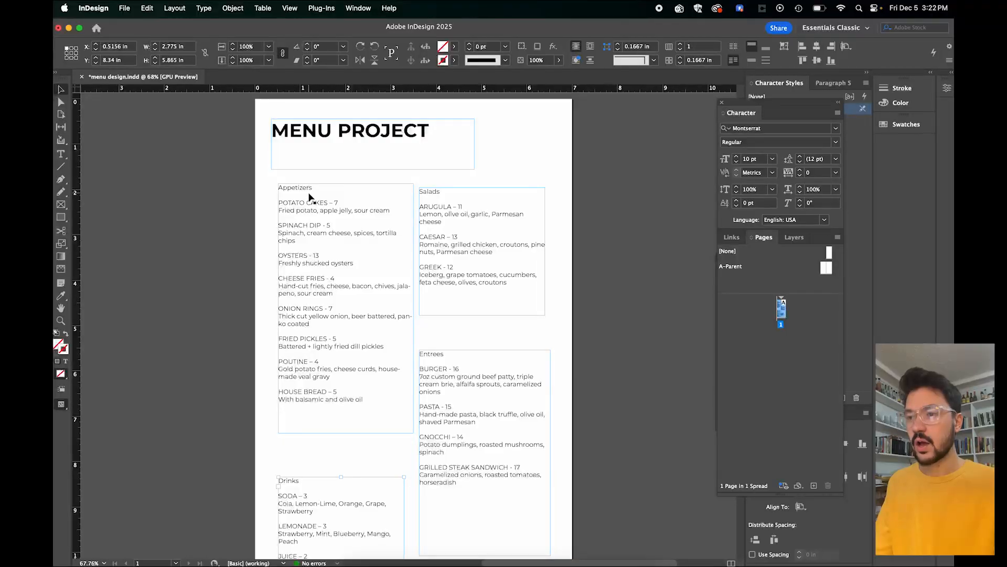
Step: Set the Appetizers heading in Montserrat SemiBold Italic at 15 pt
scroll(309, 210, "up", 3)
double_click(294, 190)
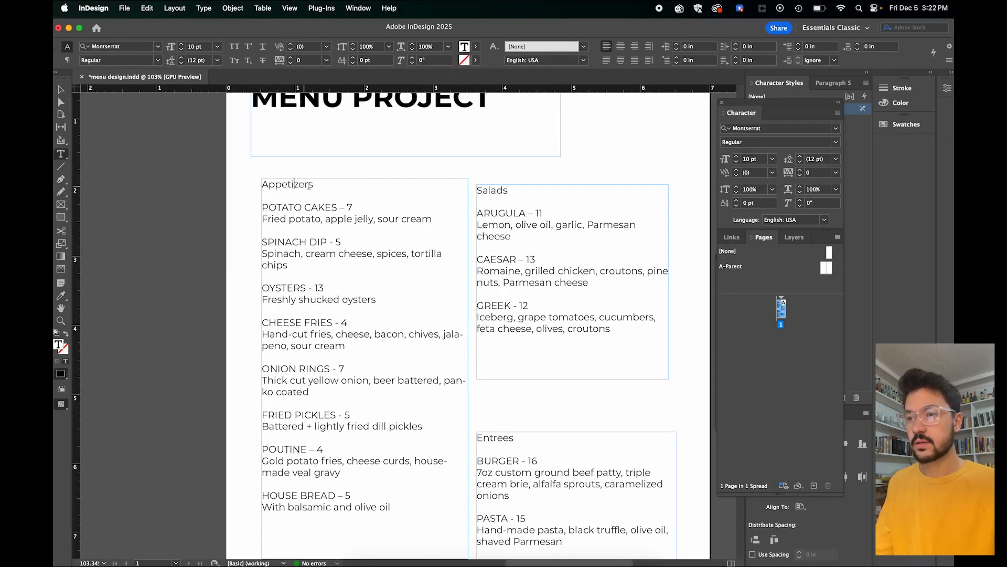
double_click(294, 186)
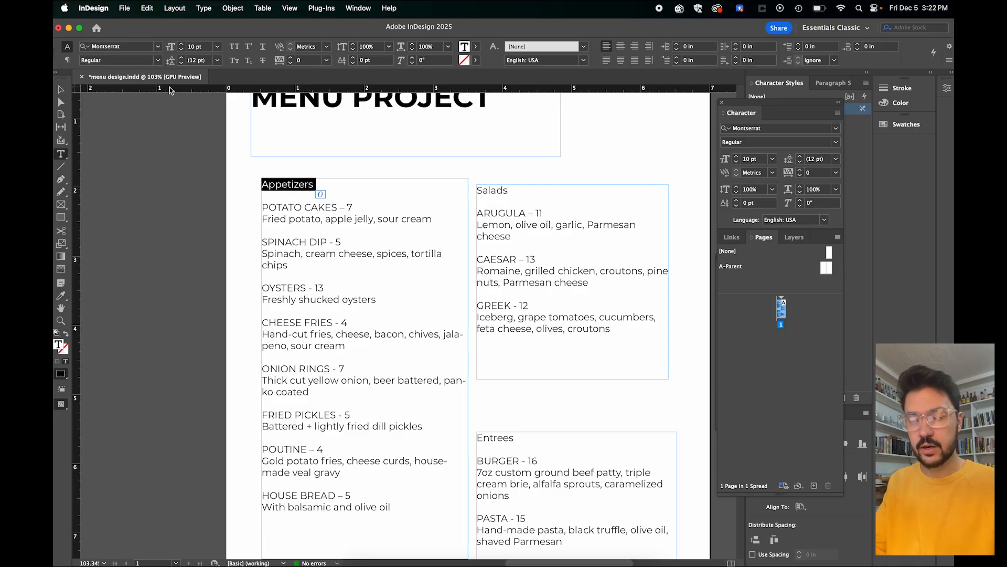
left_click(158, 61)
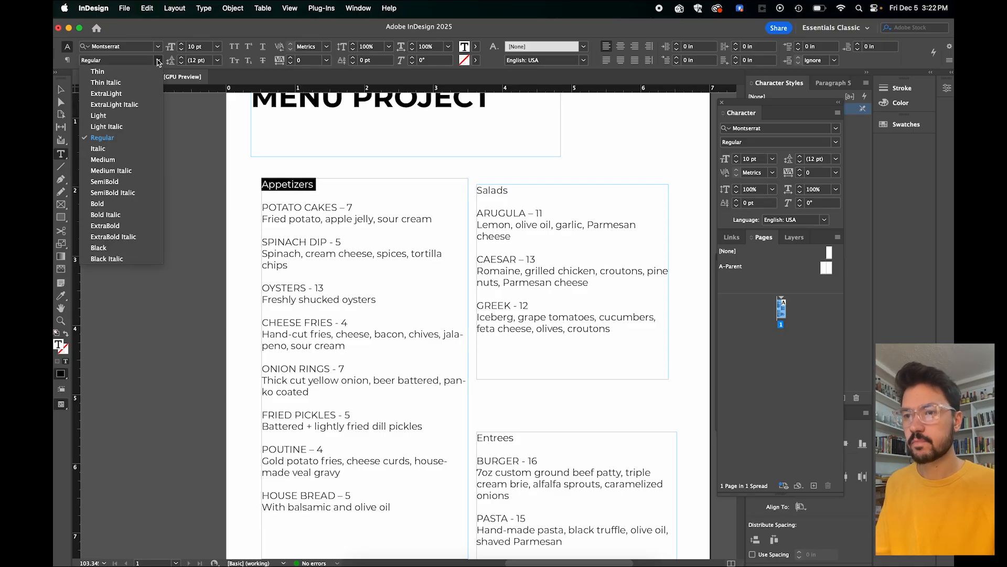
left_click(126, 193)
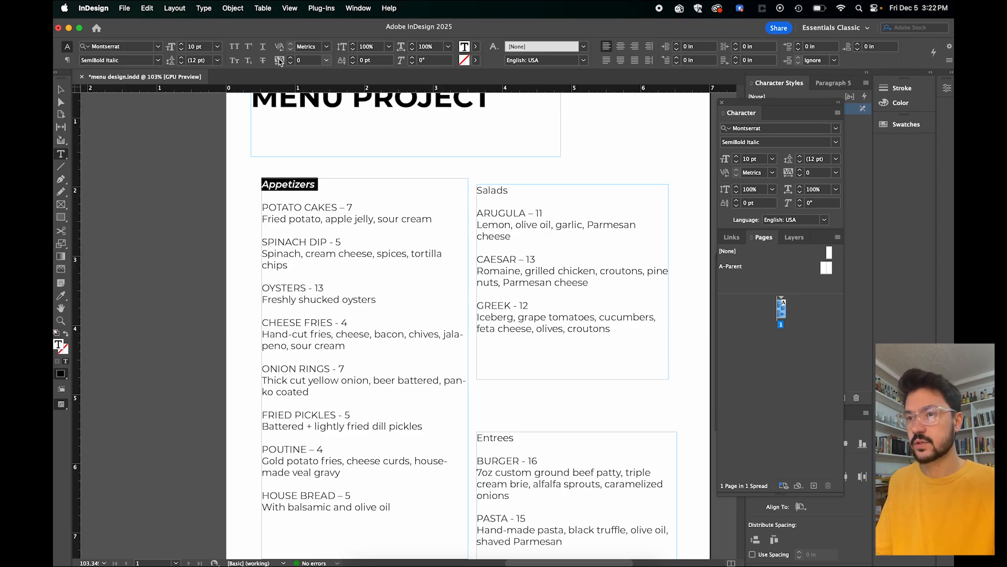
left_click(182, 44)
left_click(181, 45)
left_click(182, 44)
left_click(181, 45)
left_click(181, 45)
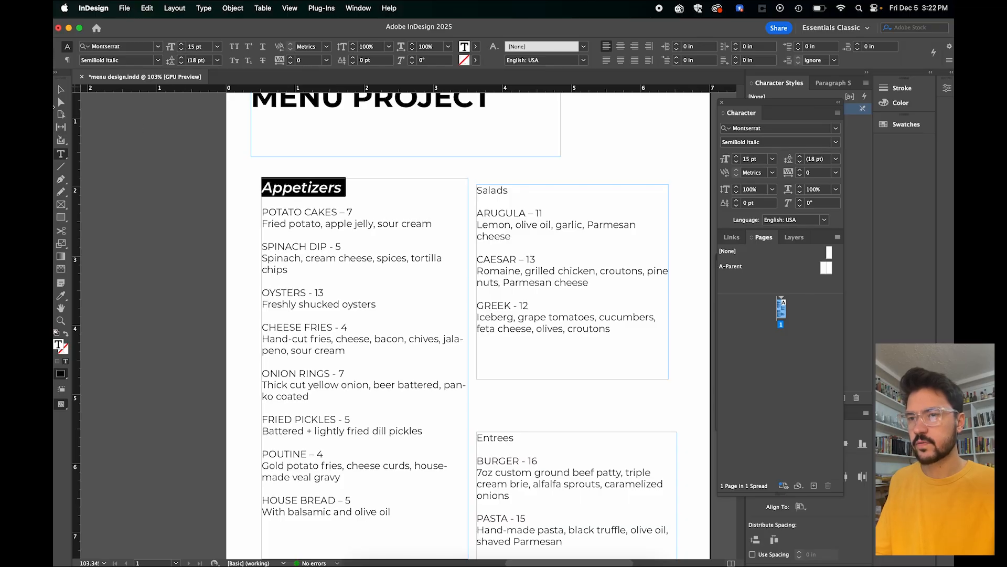
left_click(61, 89)
left_click(149, 189)
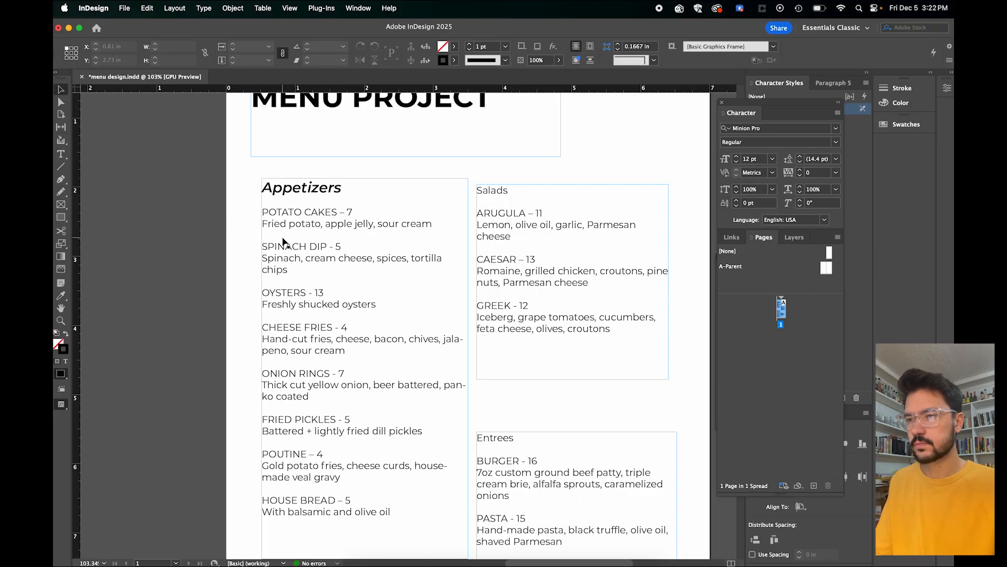
Step: Set the description line under Potato Cakes to 9 pt in an italic style
scroll(283, 242, "down", 5)
scroll(283, 242, "up", 4)
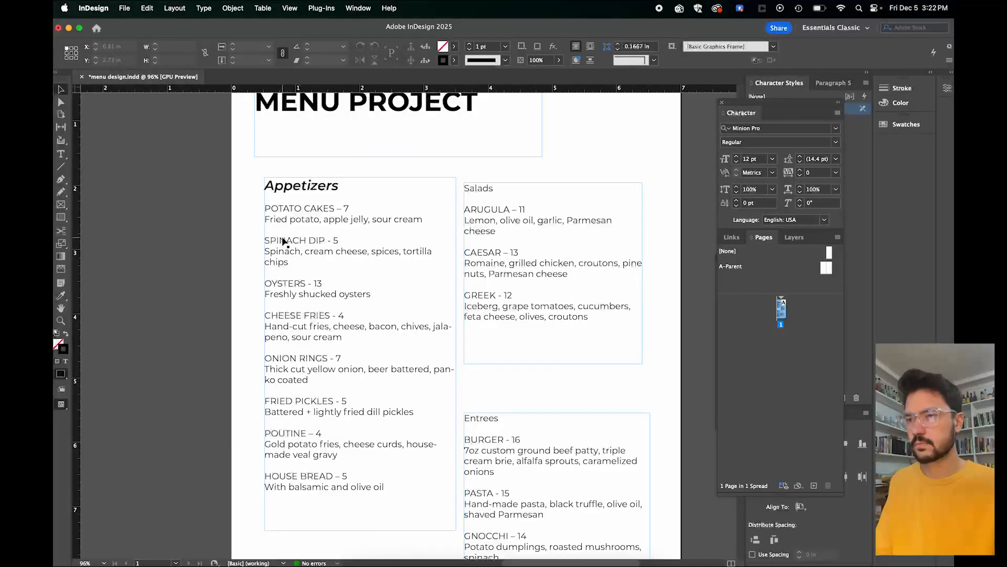
scroll(344, 237, "down", 3)
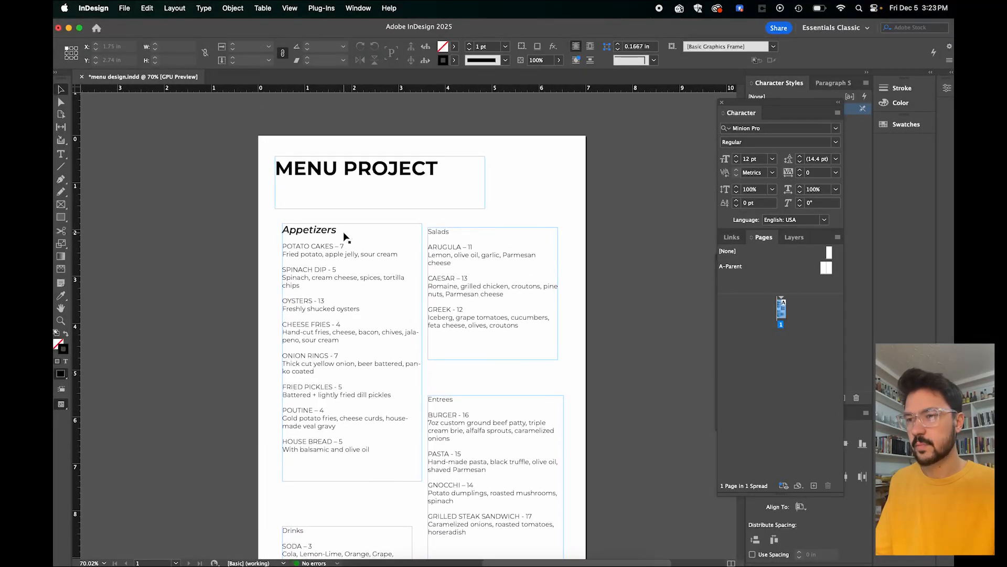
scroll(344, 236, "up", 4)
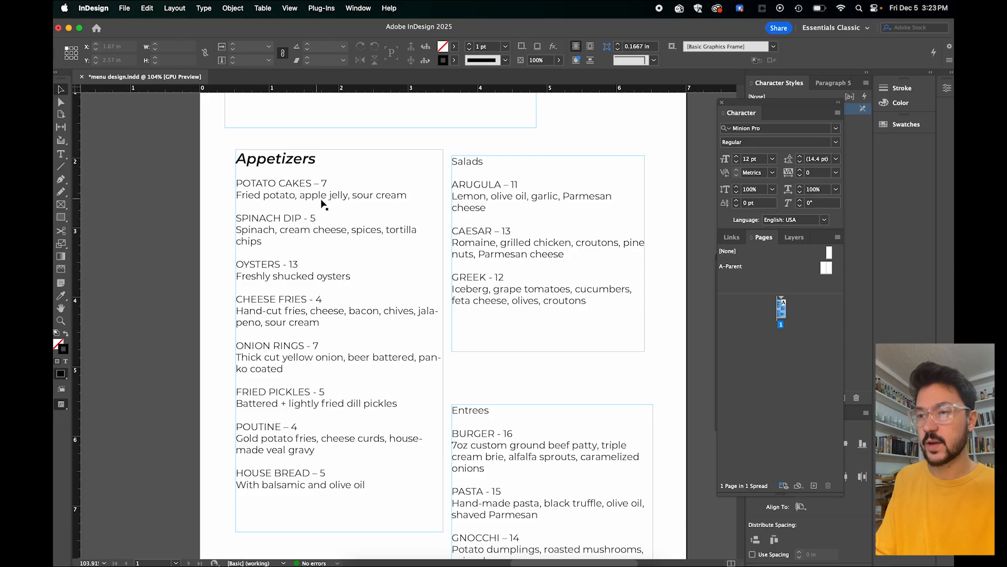
double_click(397, 199)
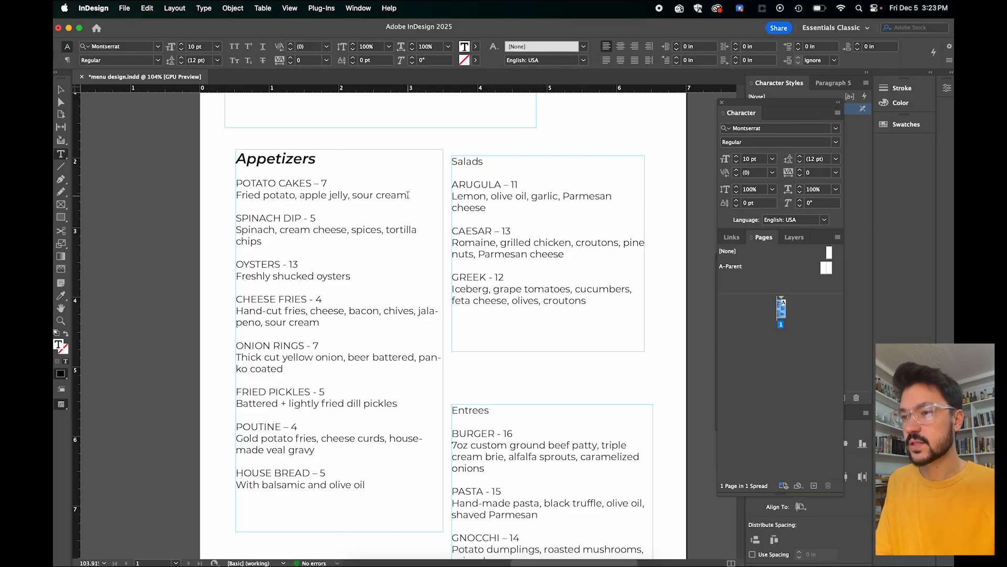
left_click_drag(407, 195, 255, 193)
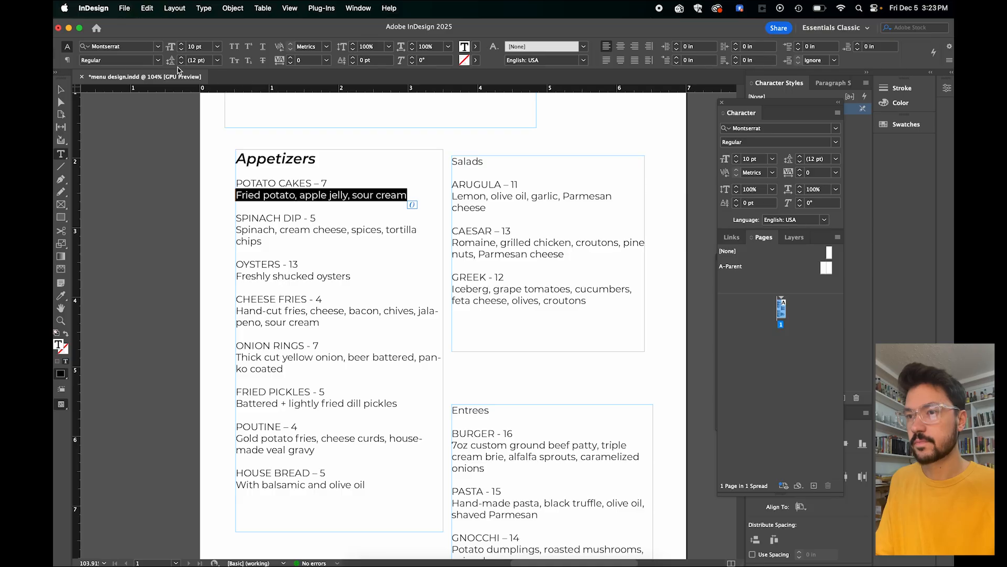
left_click(182, 49)
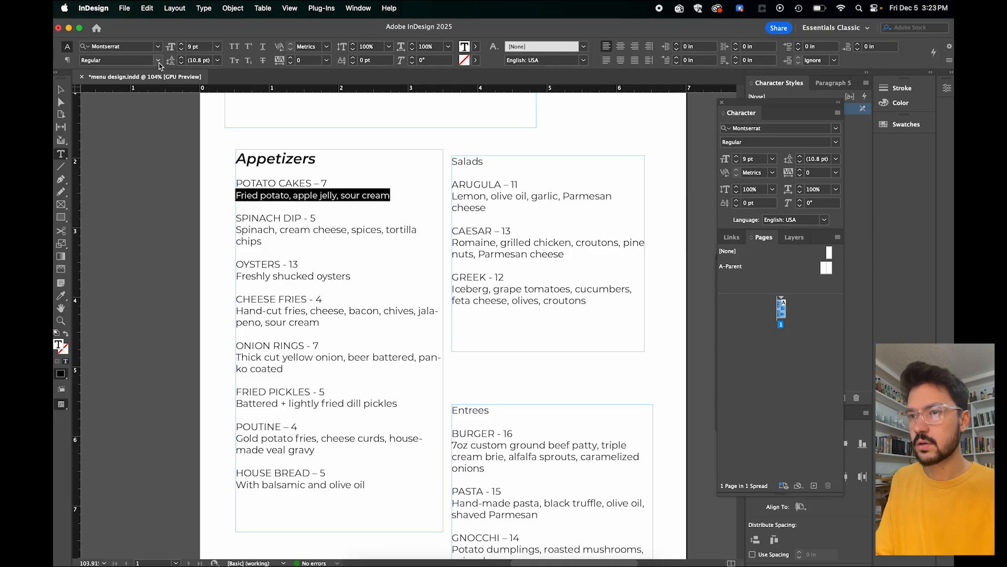
left_click(158, 60)
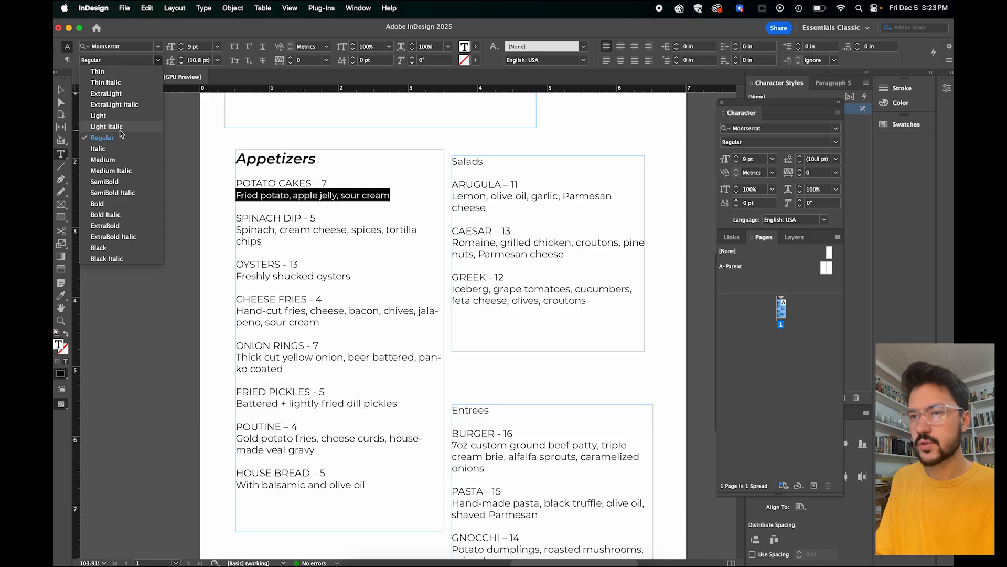
Step: Set the "POTATO CAKES – 7" line to 11 pt in Montserrat Medium
left_click(286, 183)
left_click_drag(329, 184, 236, 184)
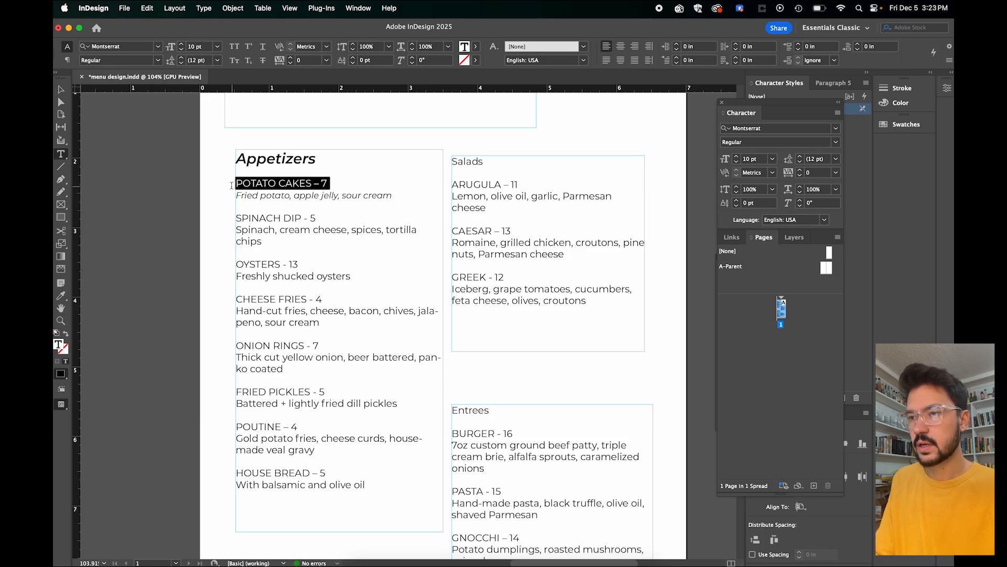
left_click(181, 45)
left_click(280, 183)
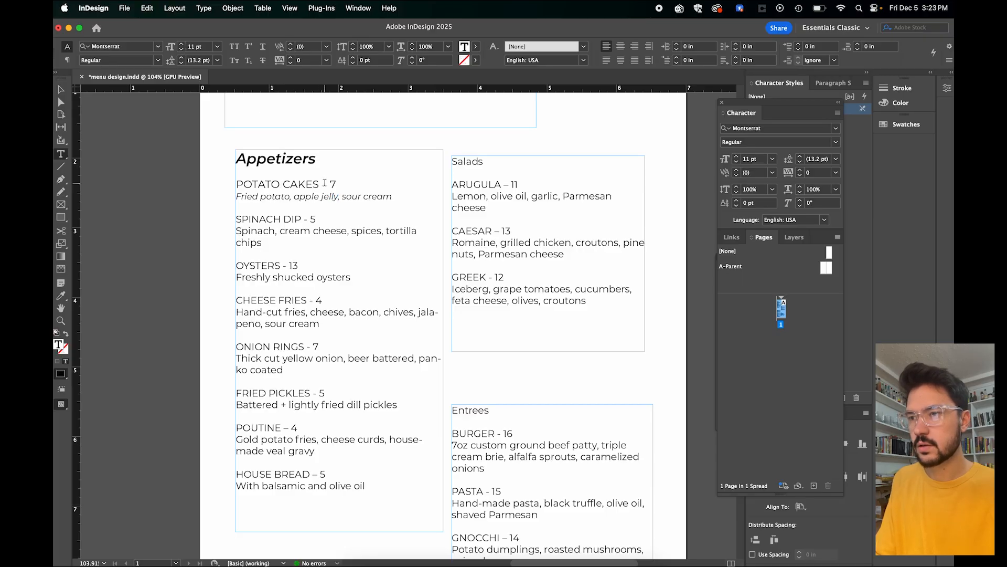
left_click_drag(335, 184, 236, 184)
left_click(158, 60)
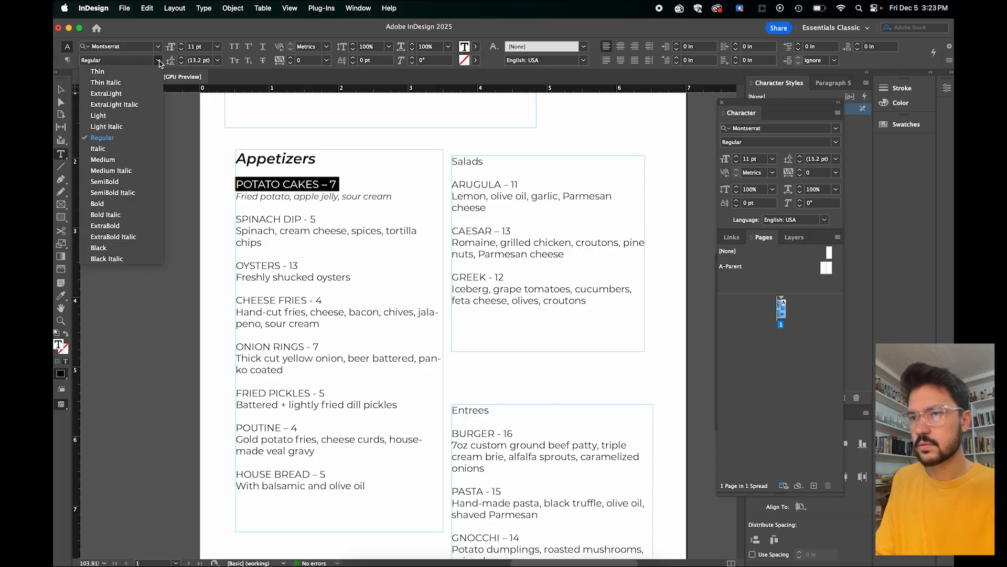
left_click(119, 161)
left_click(123, 163)
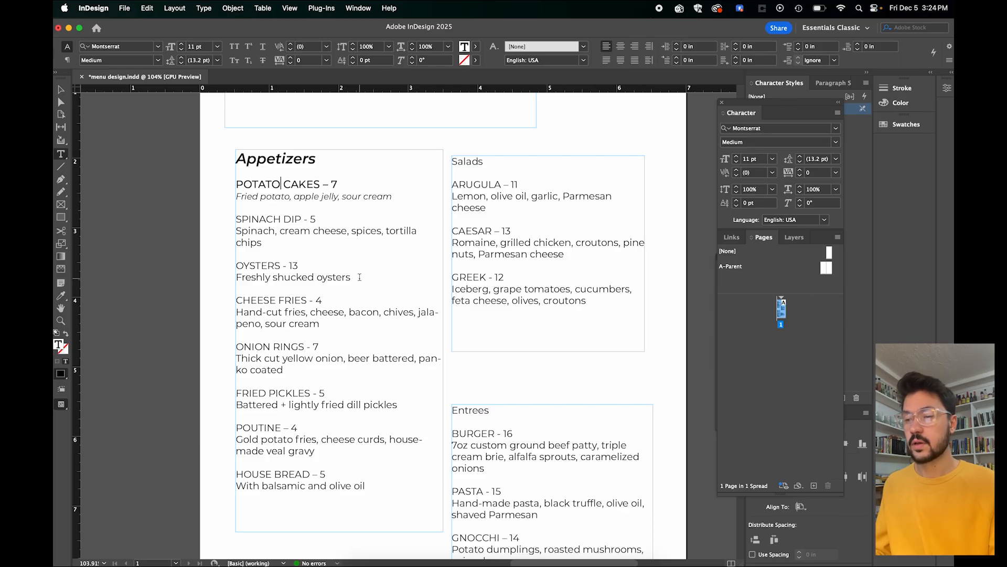
Step: Change the Appetizers heading's font style to Bold Italic
scroll(294, 196, "down", 5)
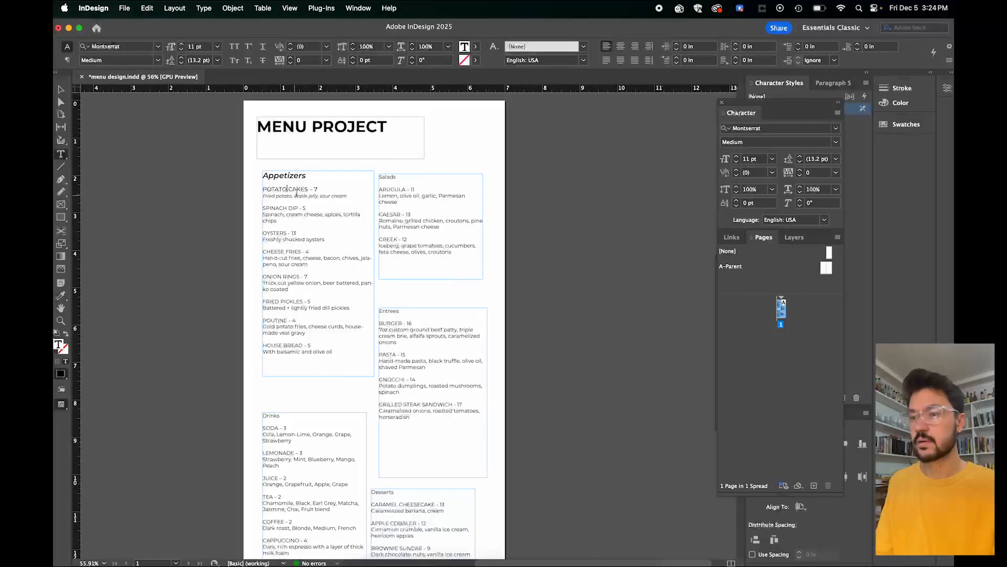
left_click_drag(309, 176, 218, 168)
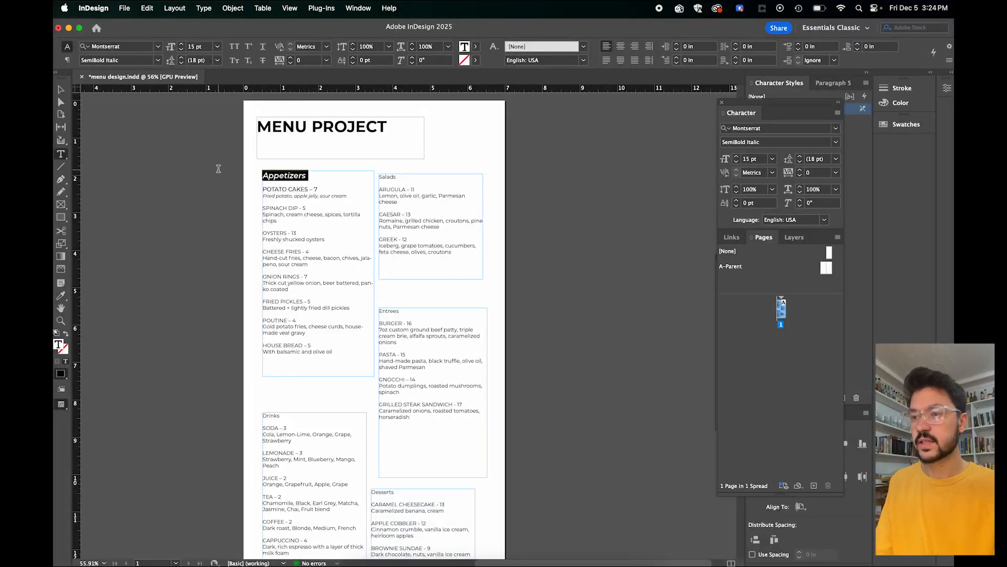
left_click(158, 60)
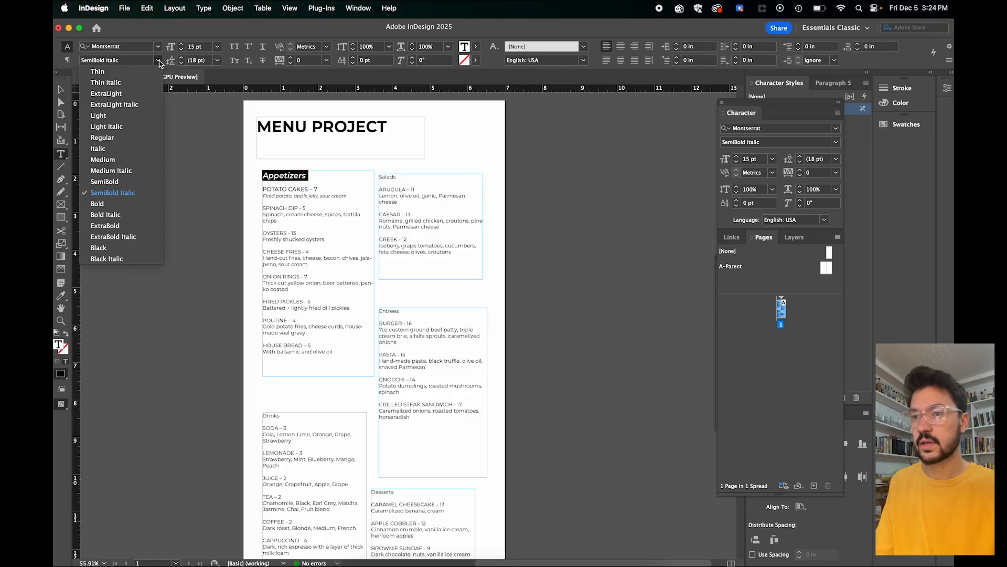
left_click(119, 215)
left_click(304, 178)
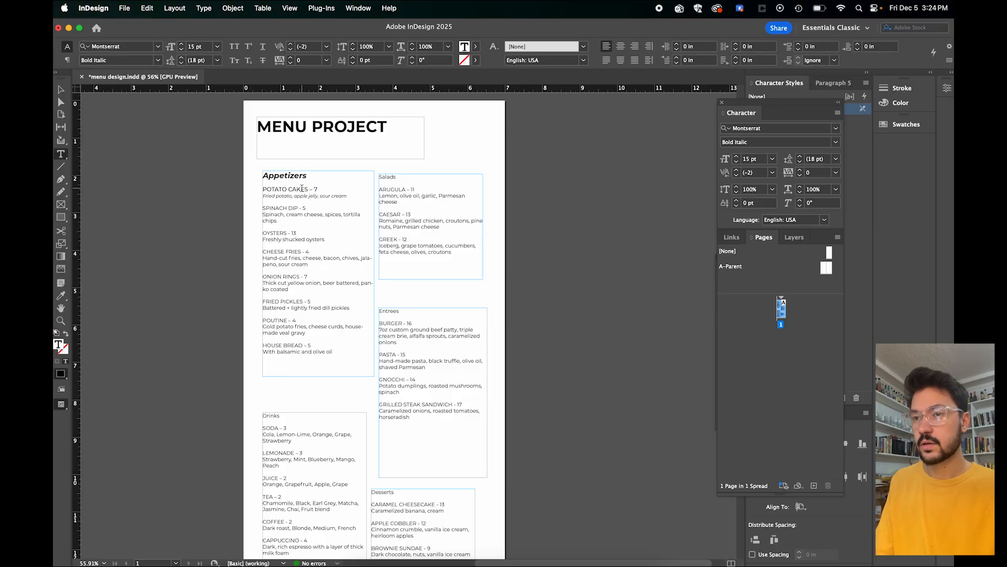
Step: Add an extra blank line between the Appetizers heading and the "POTATO CAKES – 7" line
scroll(302, 181, "up", 5)
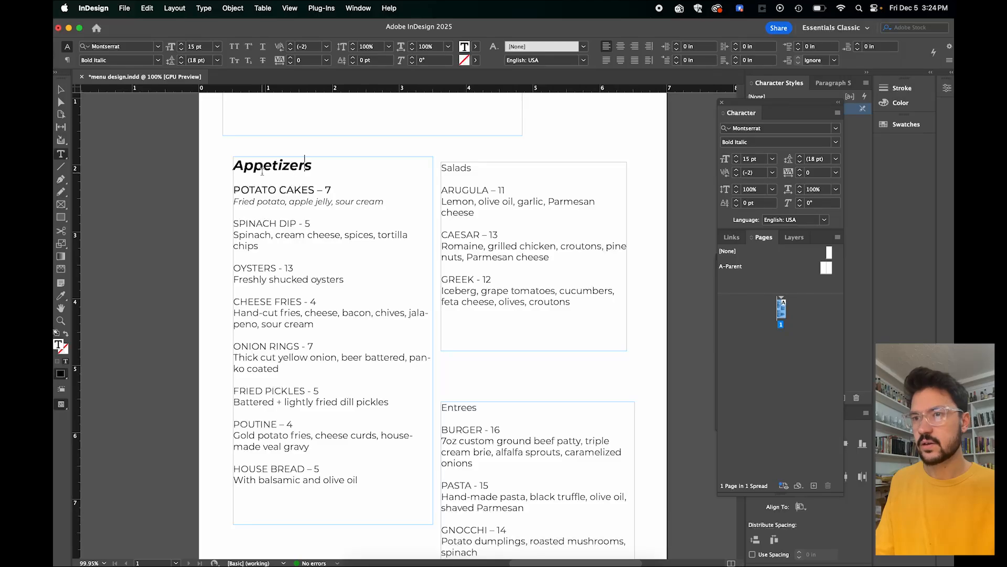
scroll(296, 168, "down", 4)
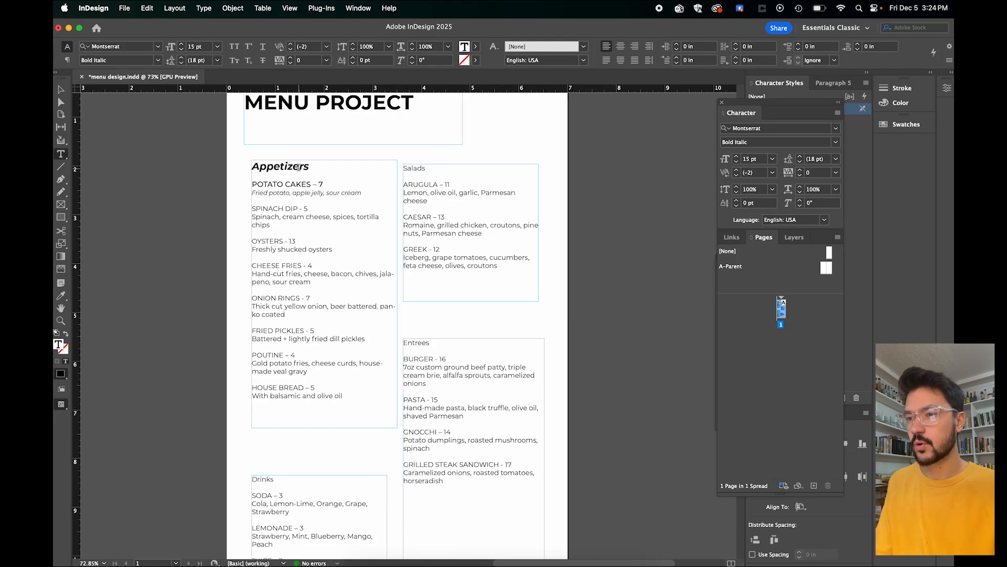
scroll(303, 167, "up", 4)
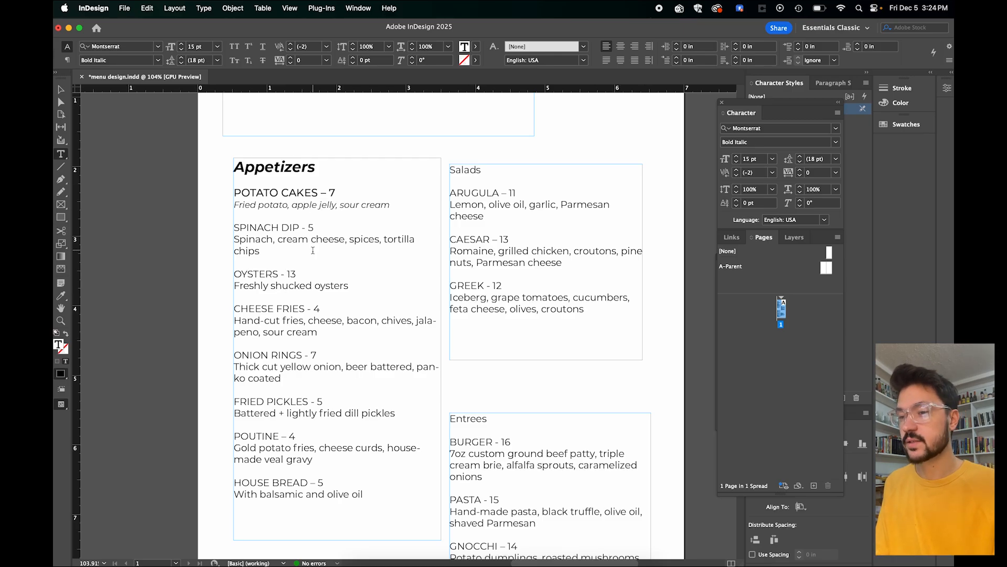
left_click(243, 183)
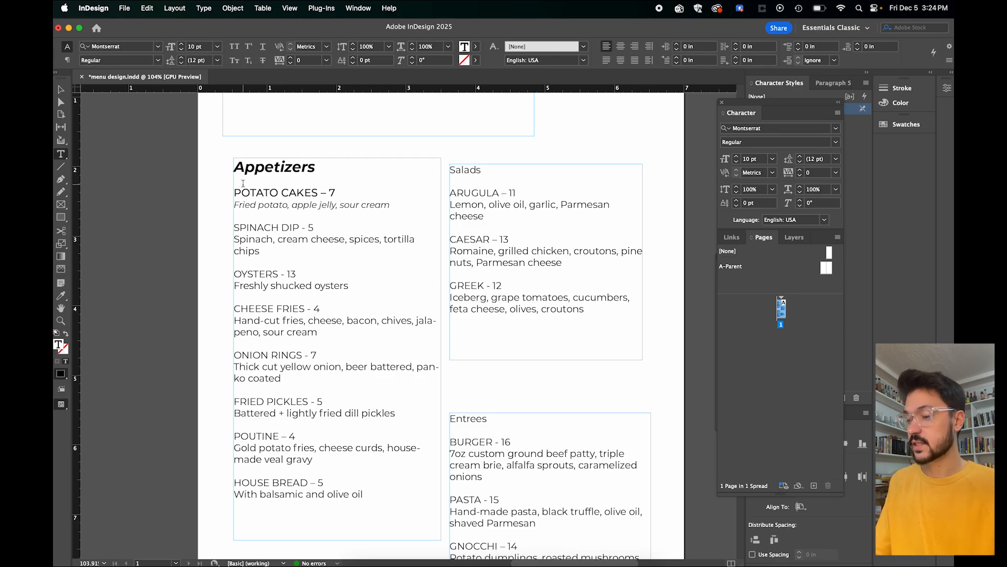
key("Return")
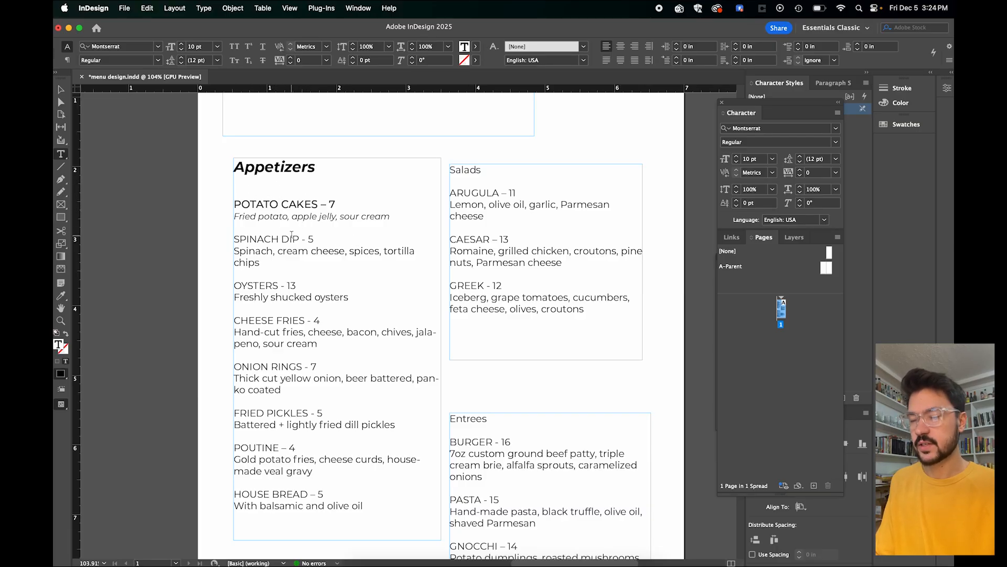
Step: Examine the spacing and text hierarchy of the Appetizers section against the rest of the menu page
scroll(303, 283, "down", 5)
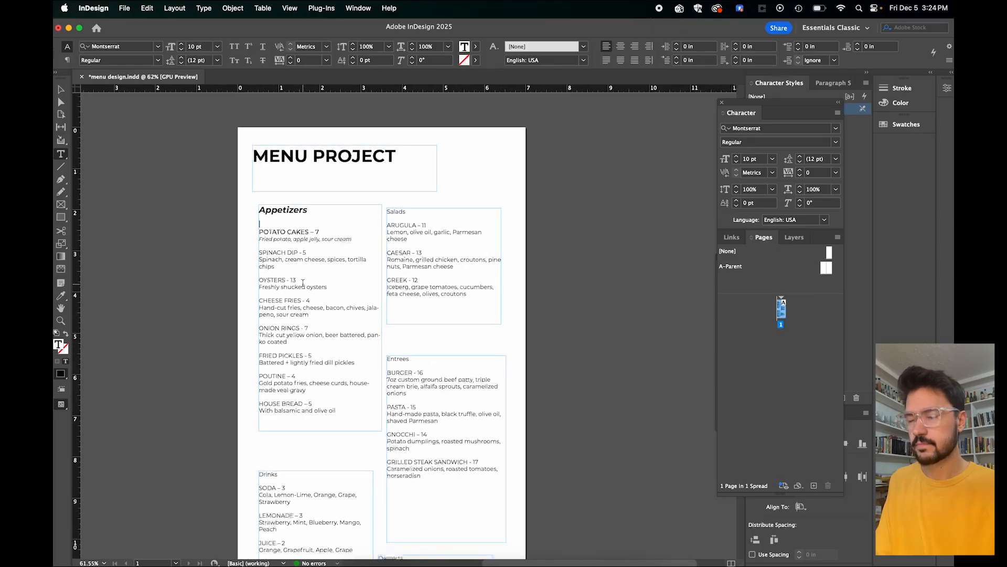
scroll(304, 283, "down", 2)
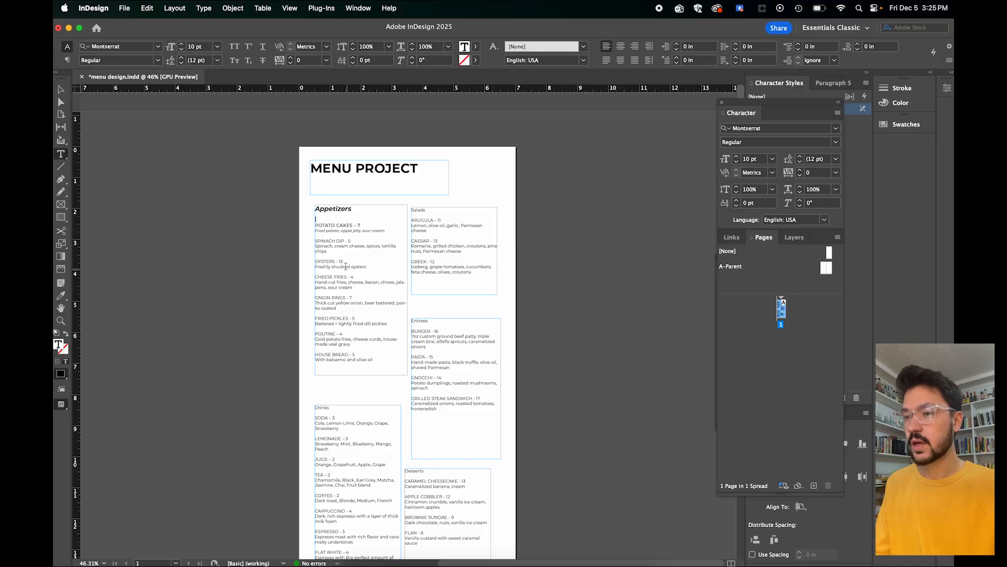
scroll(346, 267, "up", 6)
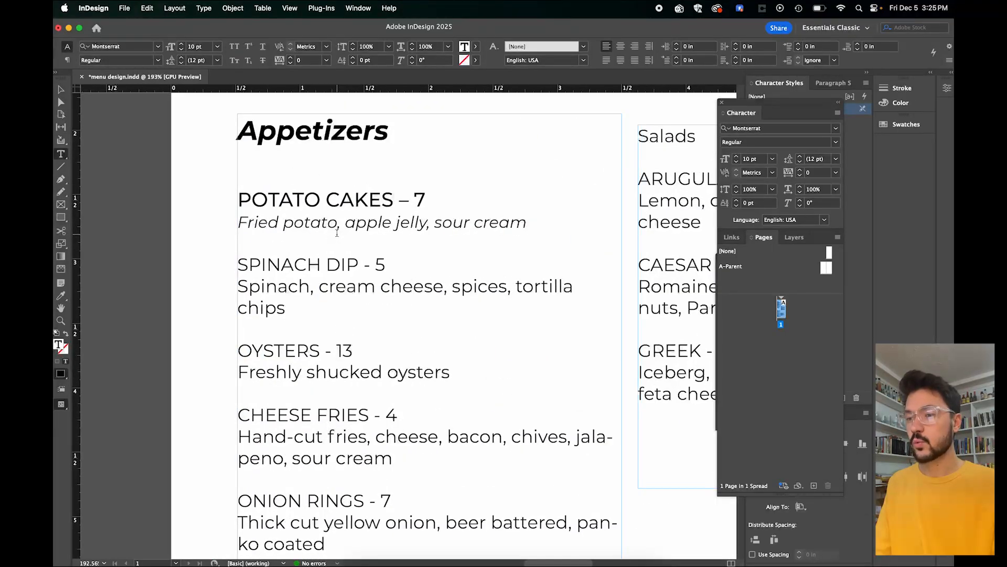
scroll(337, 232, "down", 2)
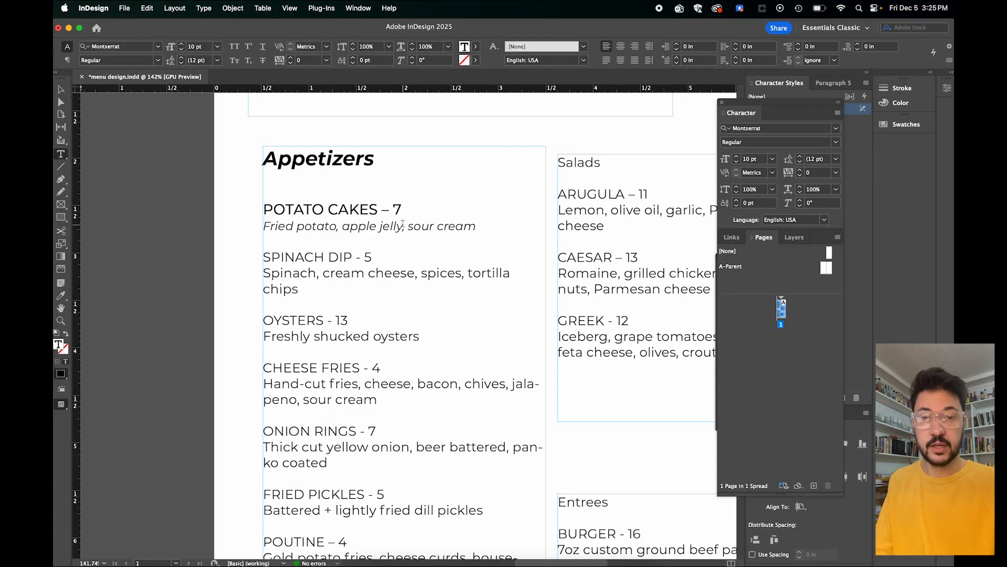
scroll(403, 224, "down", 3)
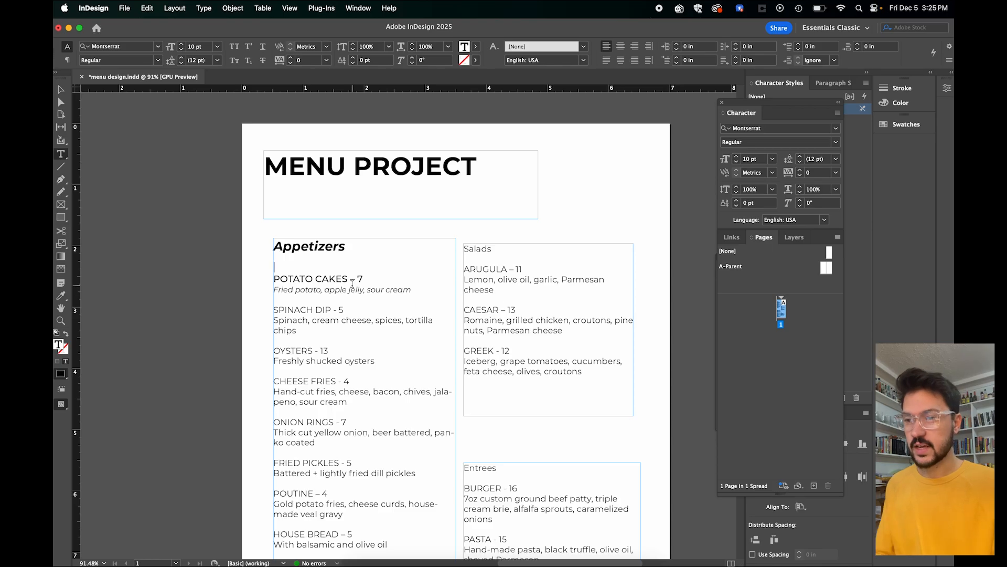
scroll(310, 289, "up", 3)
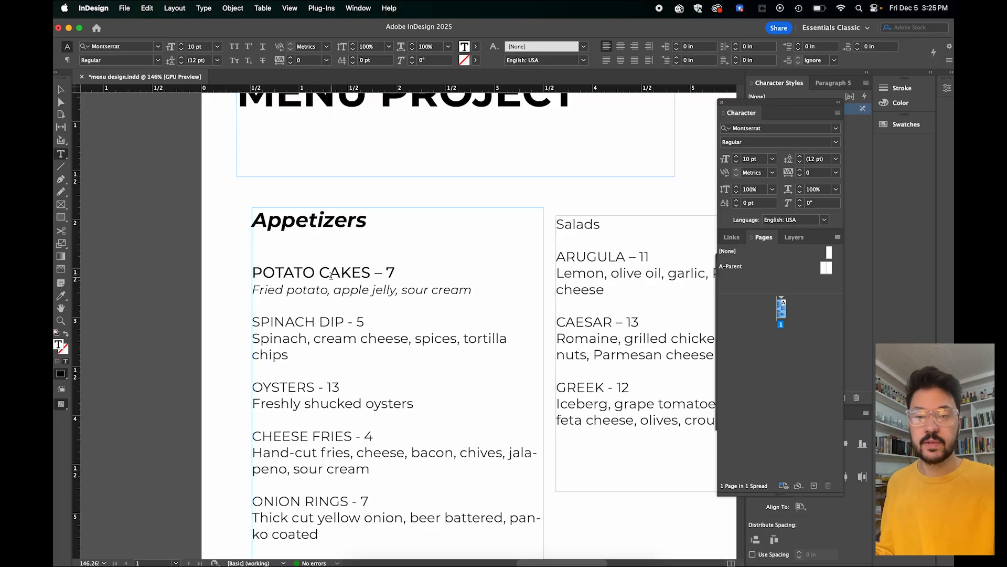
scroll(331, 276, "down", 5)
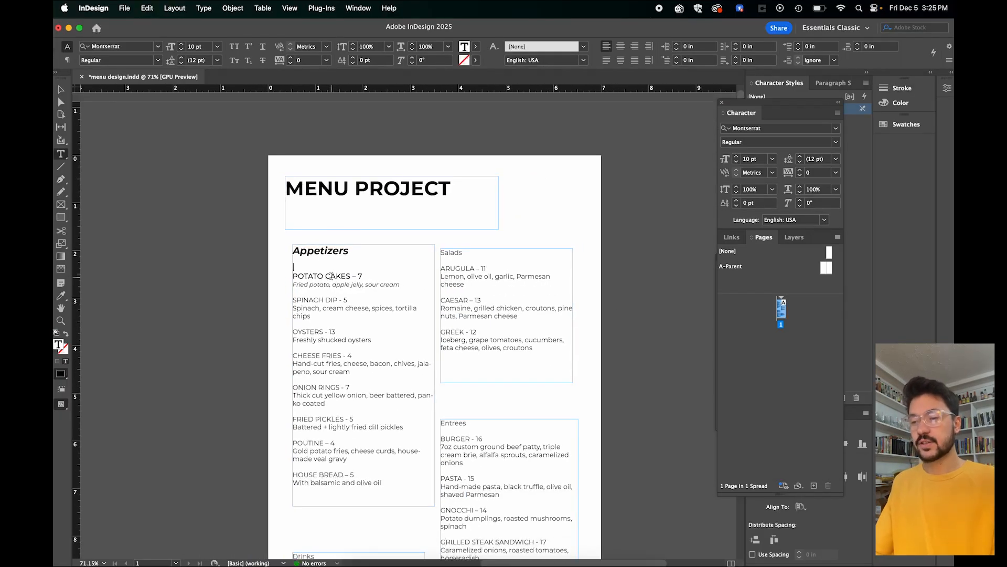
scroll(331, 276, "down", 3)
scroll(331, 276, "down", 3)
scroll(331, 276, "up", 6)
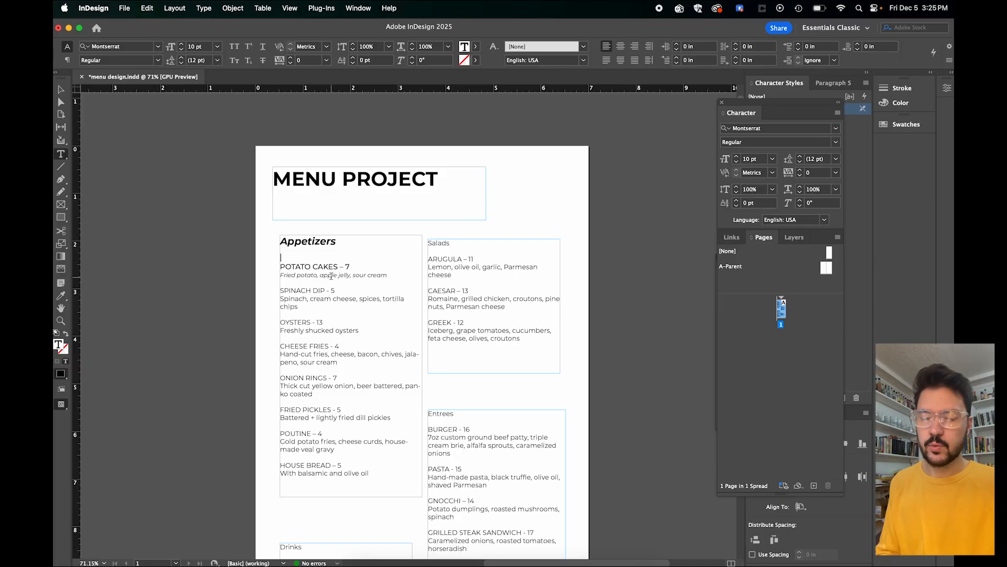
Step: Color the "POTATO CAKES – 7" line with the red C=15 M=100 Y=100 swatch
scroll(321, 264, "up", 3)
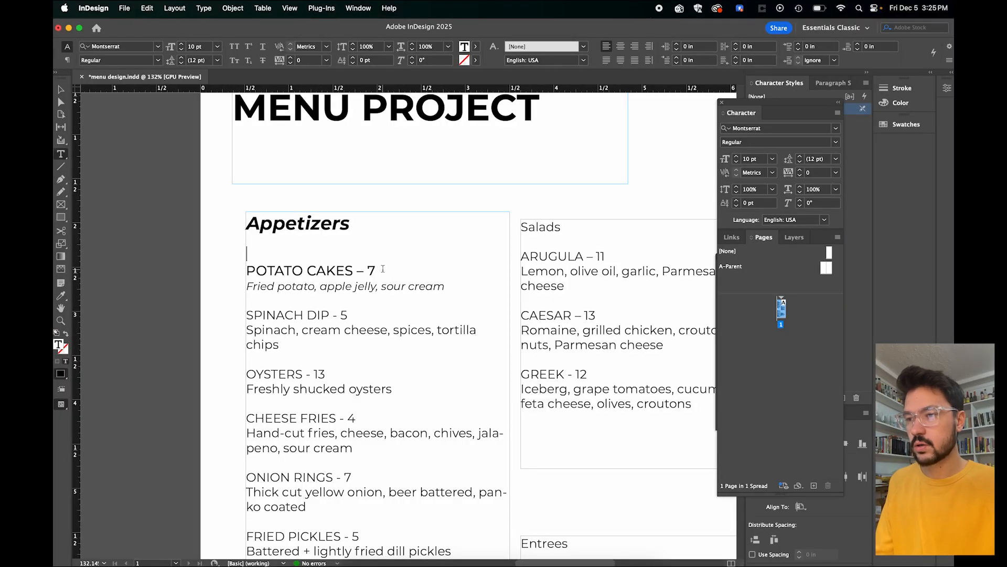
left_click_drag(383, 268, 246, 270)
left_click(292, 270)
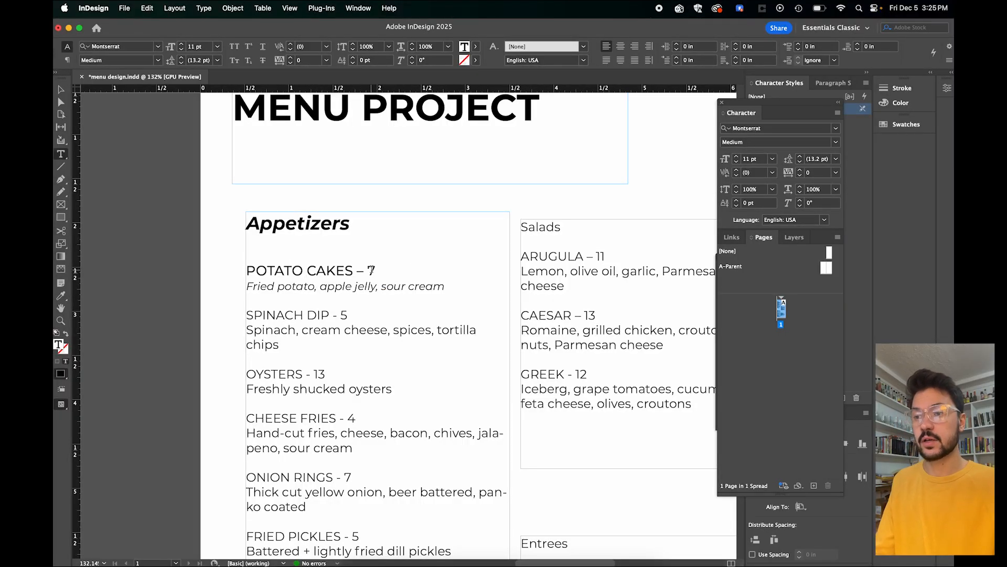
left_click_drag(372, 269, 247, 270)
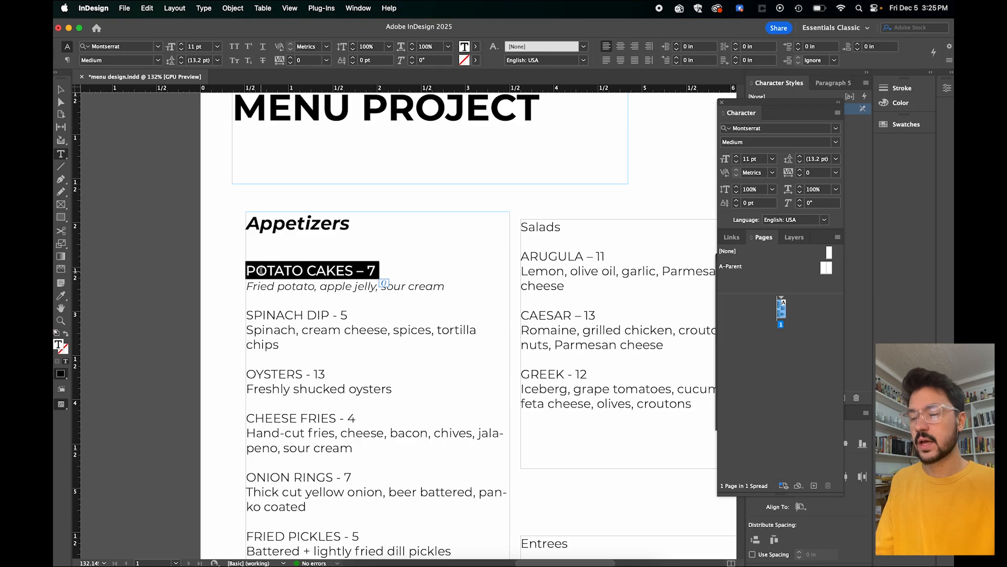
left_click(476, 46)
scroll(441, 113, "up", 2)
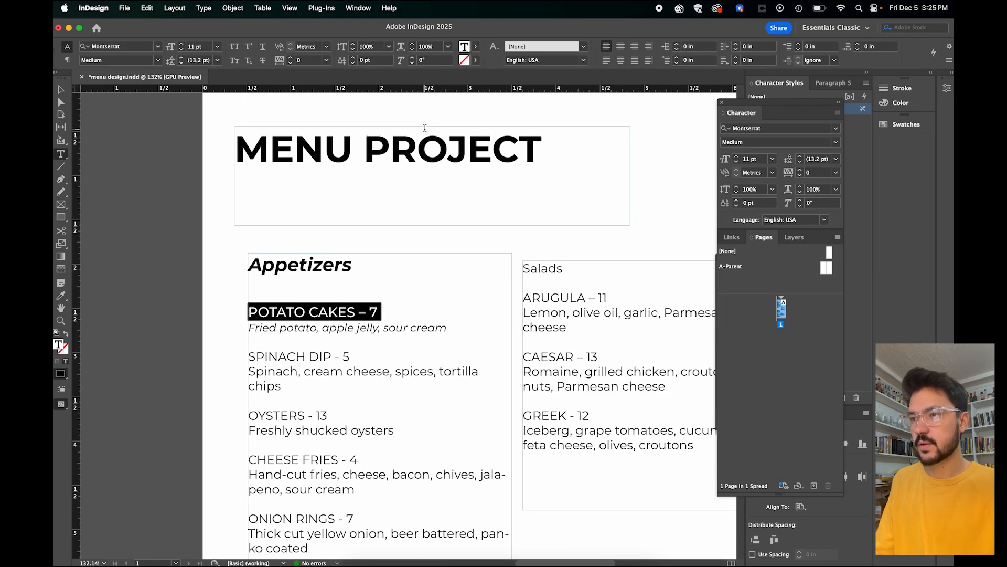
left_click(476, 46)
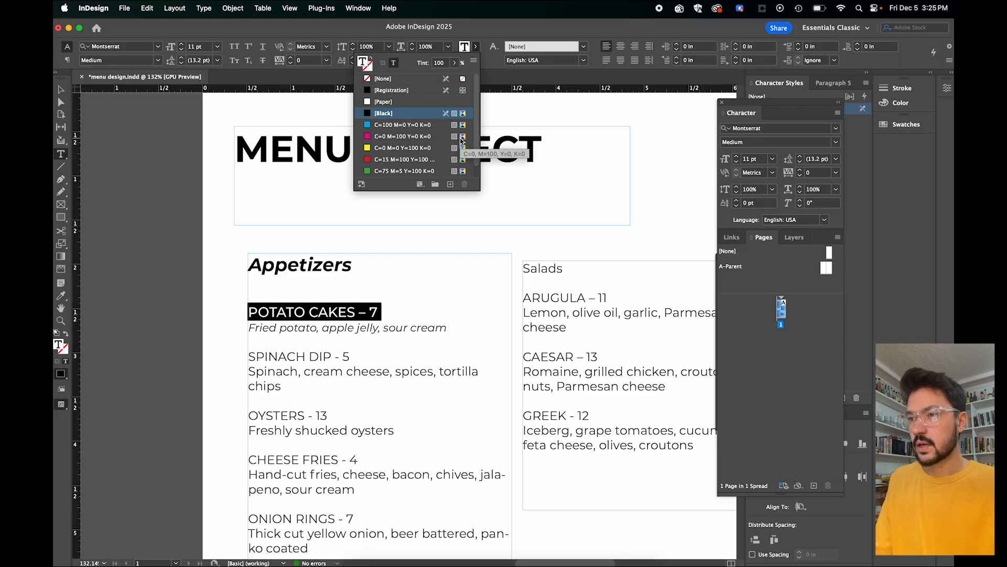
left_click(393, 164)
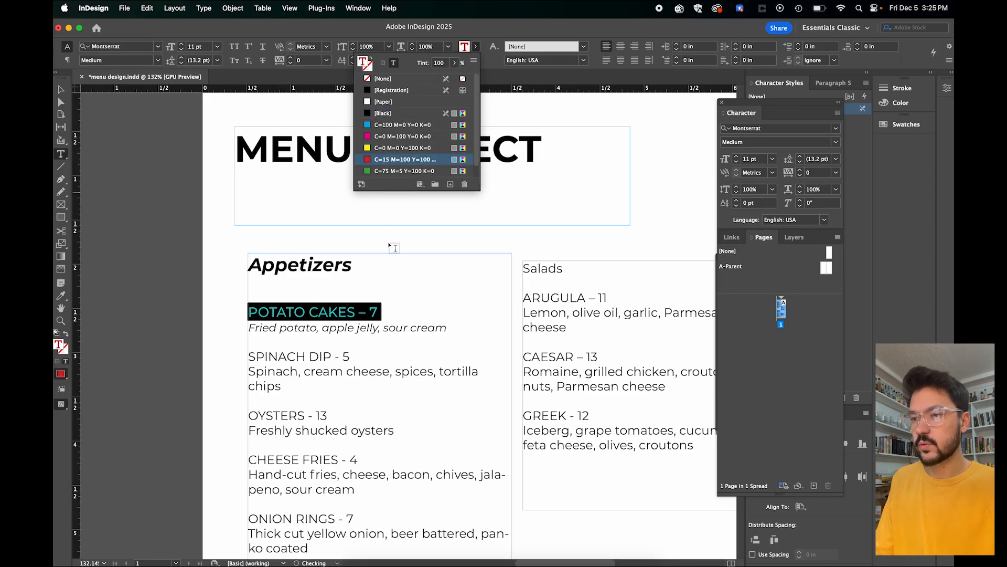
left_click(396, 312)
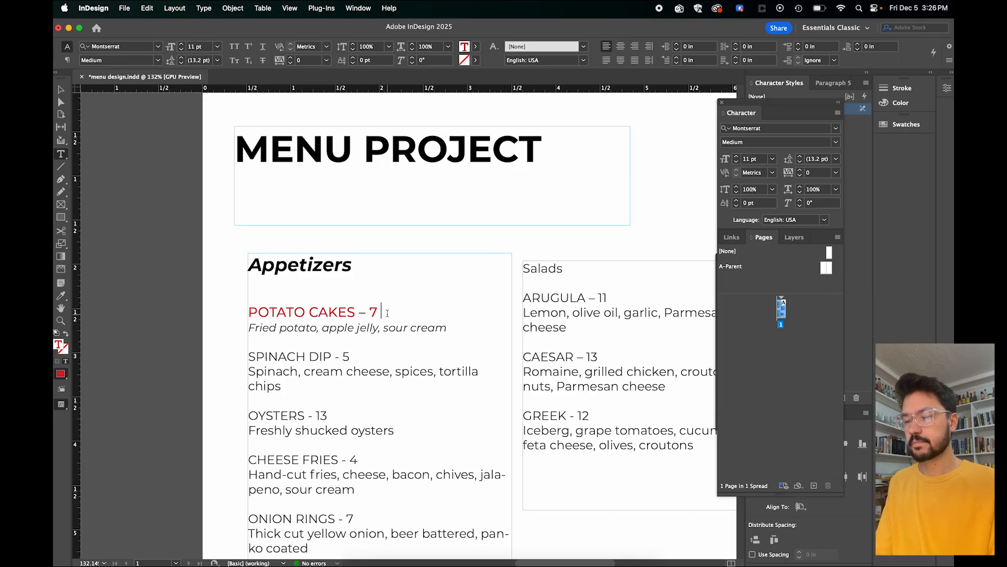
Step: Color the Appetizers heading with the cyan C=100 M=0 Y=0 K=0 swatch
left_click_drag(360, 261, 233, 266)
left_click(476, 47)
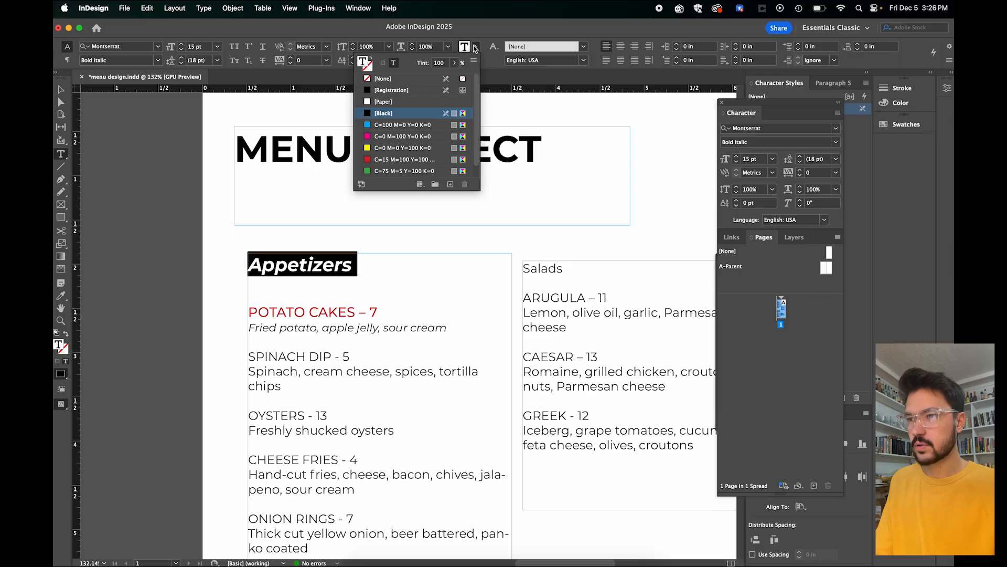
left_click(418, 127)
left_click(366, 253)
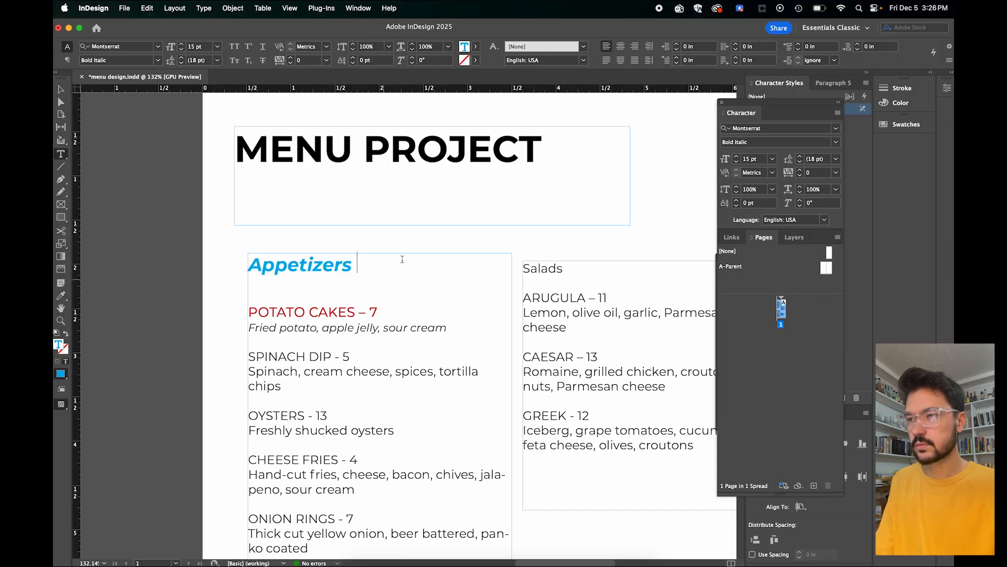
Step: Increase the Appetizers heading's font size by one increment
scroll(398, 315, "right", 3)
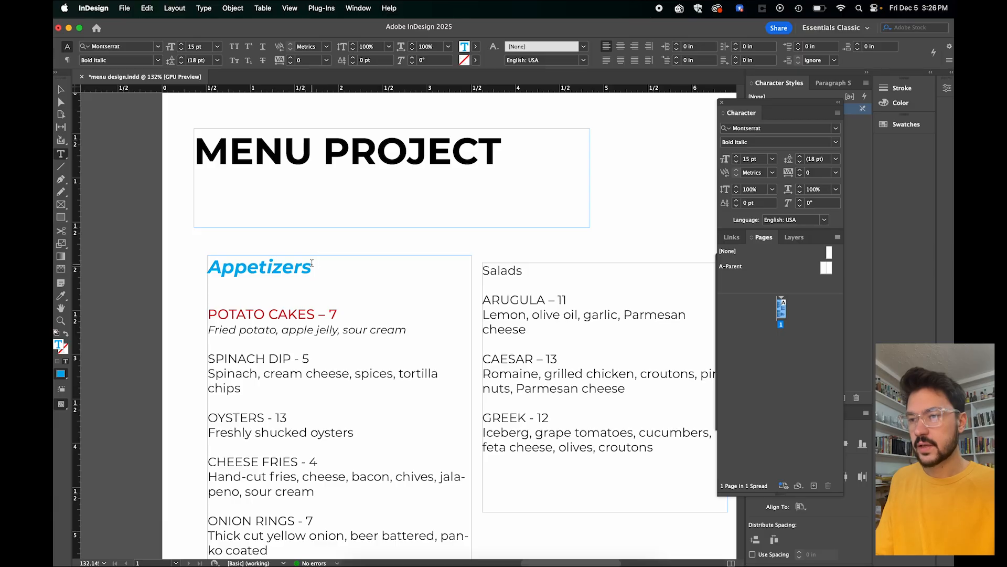
left_click_drag(324, 269, 206, 268)
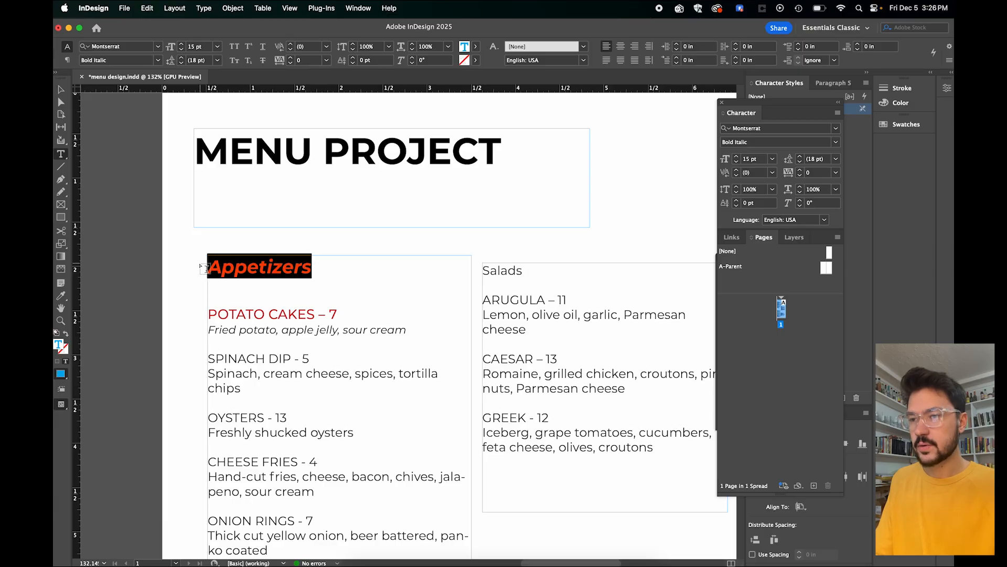
left_click(181, 44)
left_click(300, 315)
scroll(300, 314, "down", 3)
scroll(300, 315, "down", 2)
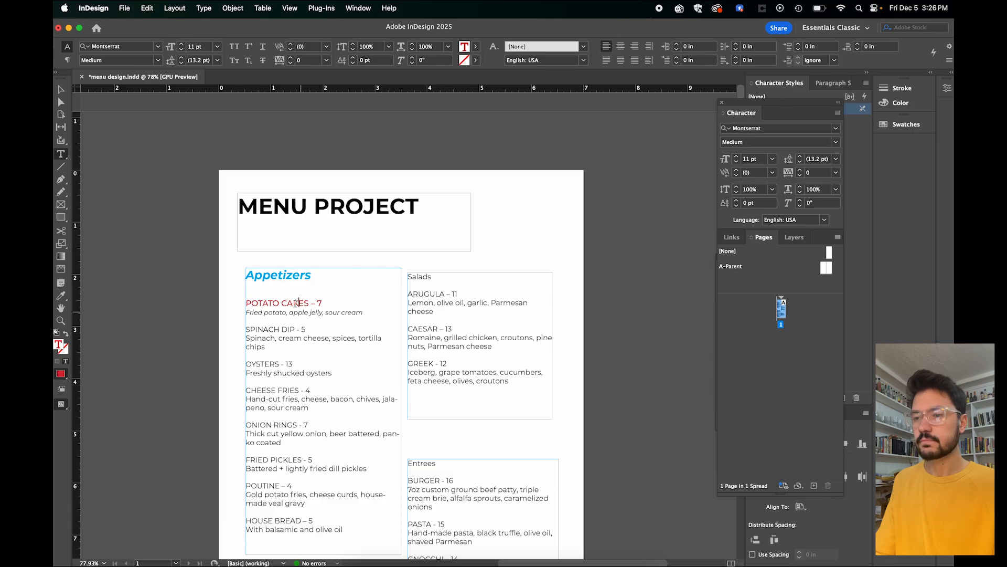
scroll(293, 304, "down", 1)
Step: Detach the Character Styles panel so it floats over the page beside the Appetizers column
scroll(264, 284, "up", 5)
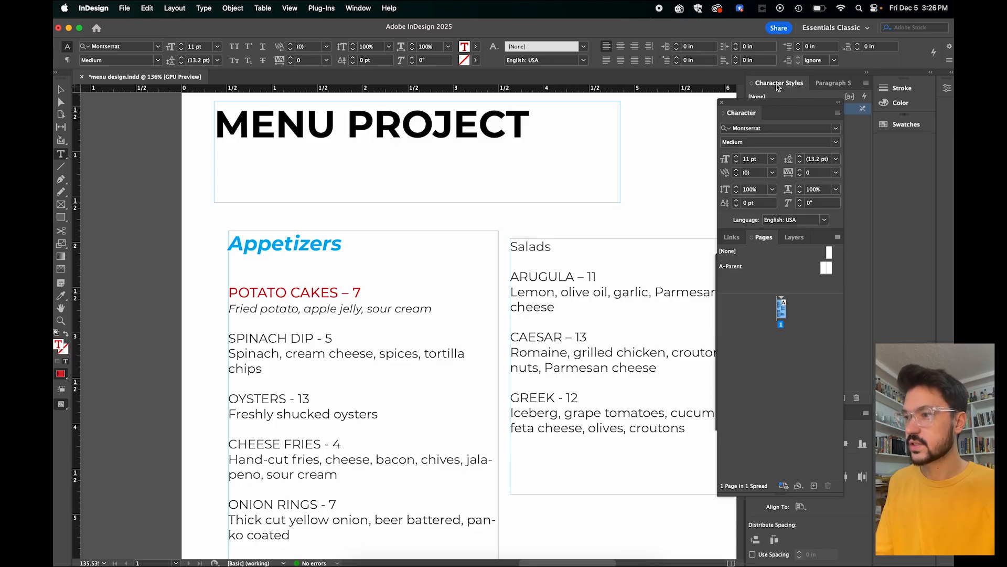
left_click_drag(779, 84, 566, 145)
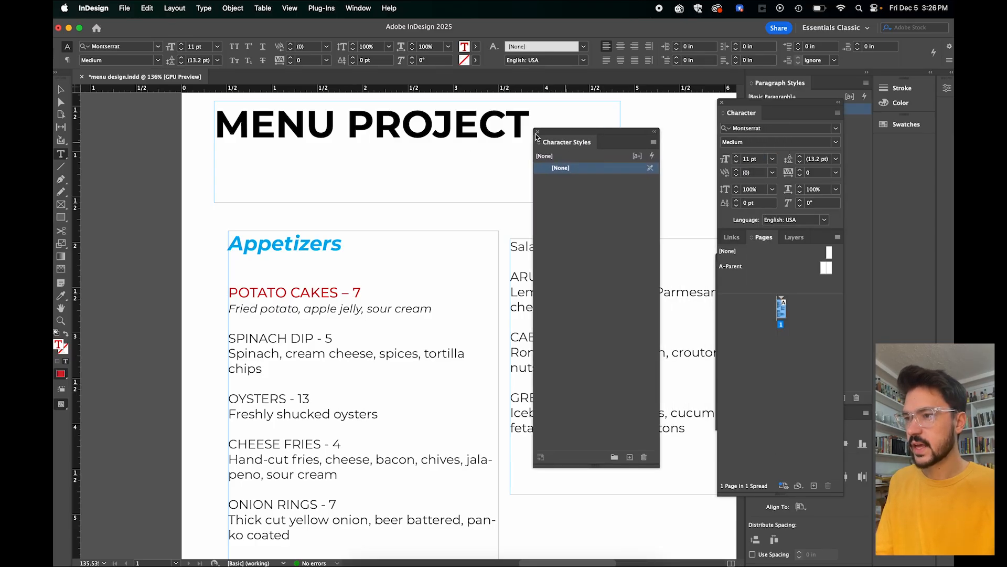
left_click(359, 8)
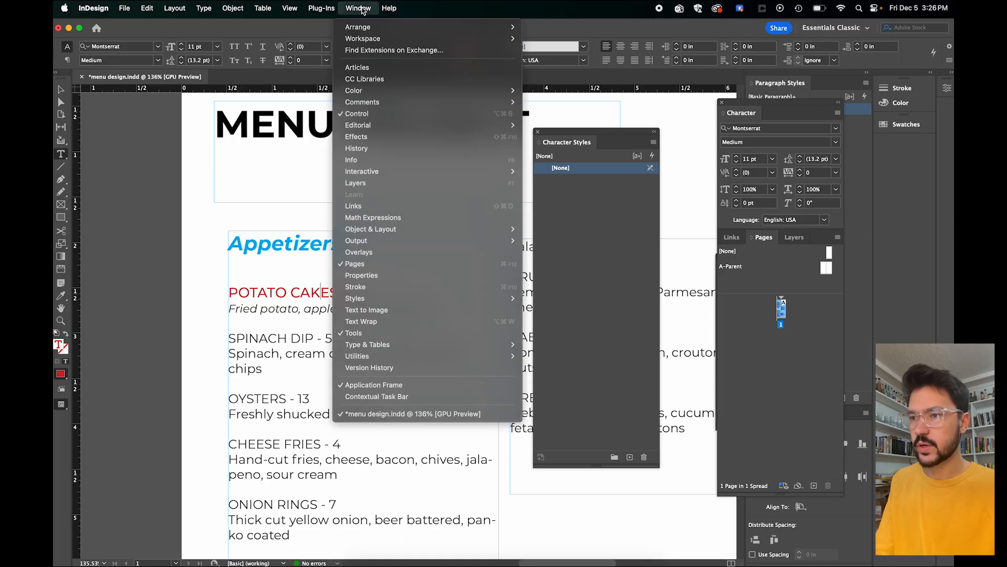
mouse_move(410, 344)
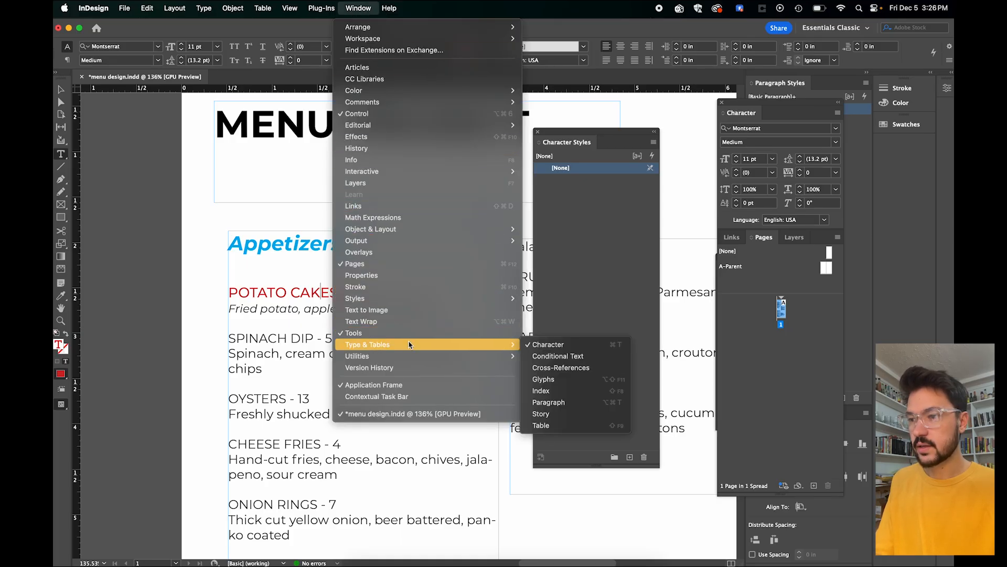
mouse_move(403, 300)
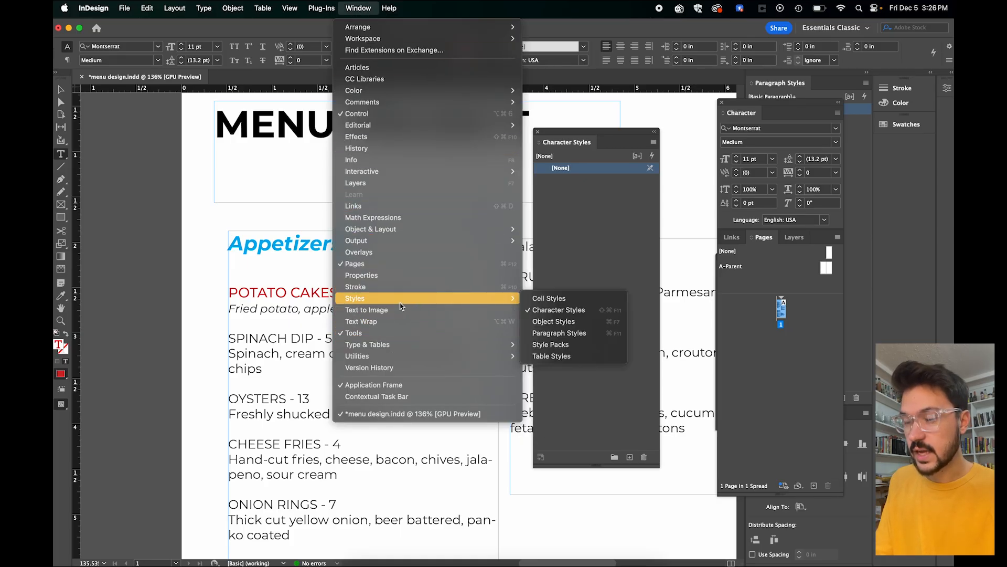
left_click(597, 241)
Step: Create a new character style from the formatting of the "POTATO CAKES – 7" line
left_click_drag(362, 292, 226, 294)
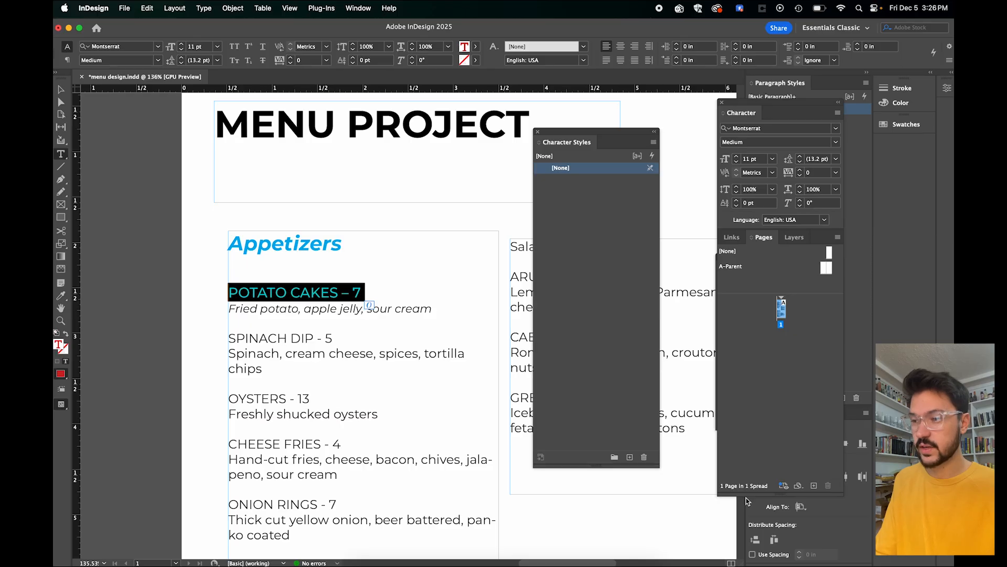
left_click(630, 457)
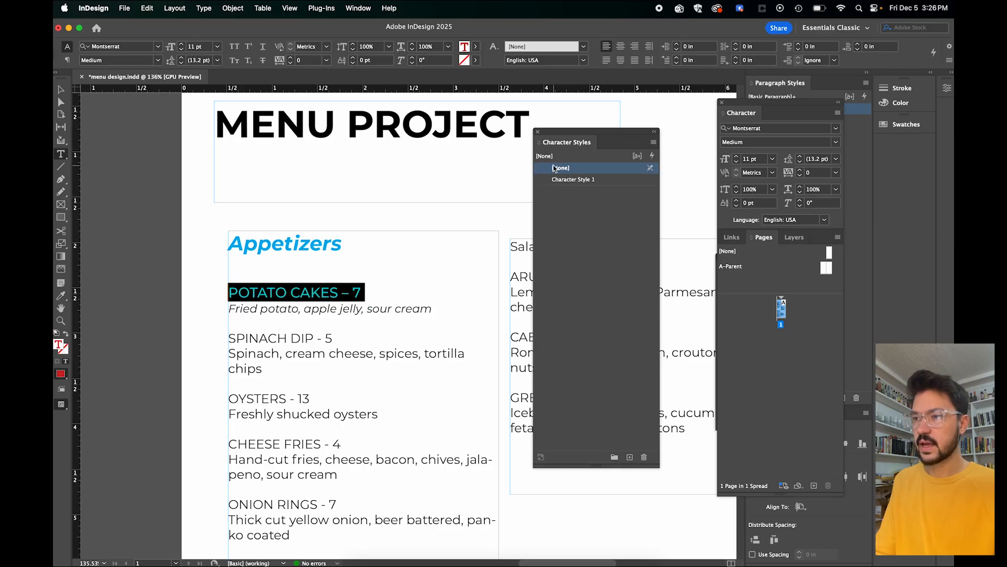
left_click(343, 320)
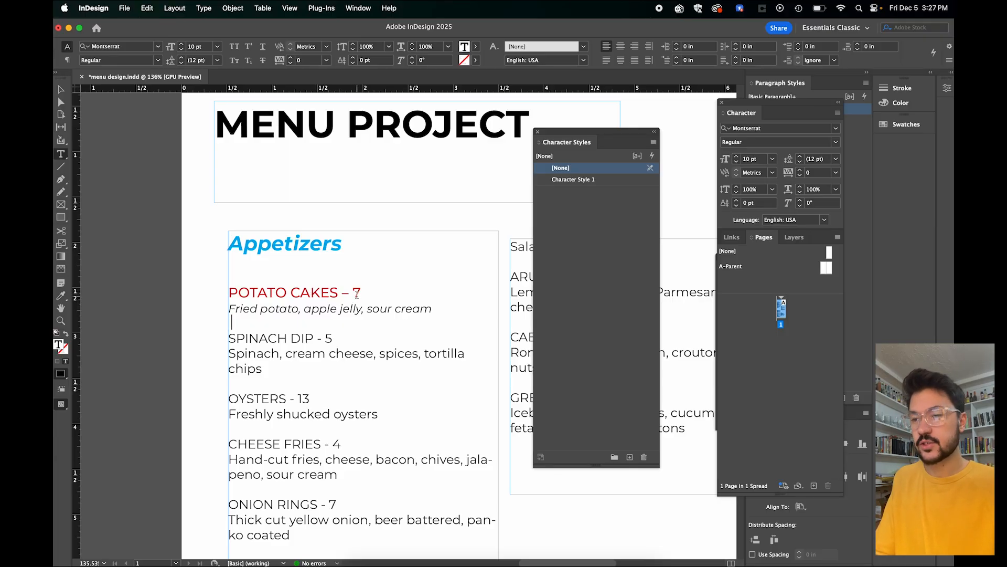
Step: Increase the tracking of the "POTATO CAKES – 7" line to 90
left_click_drag(363, 292, 225, 295)
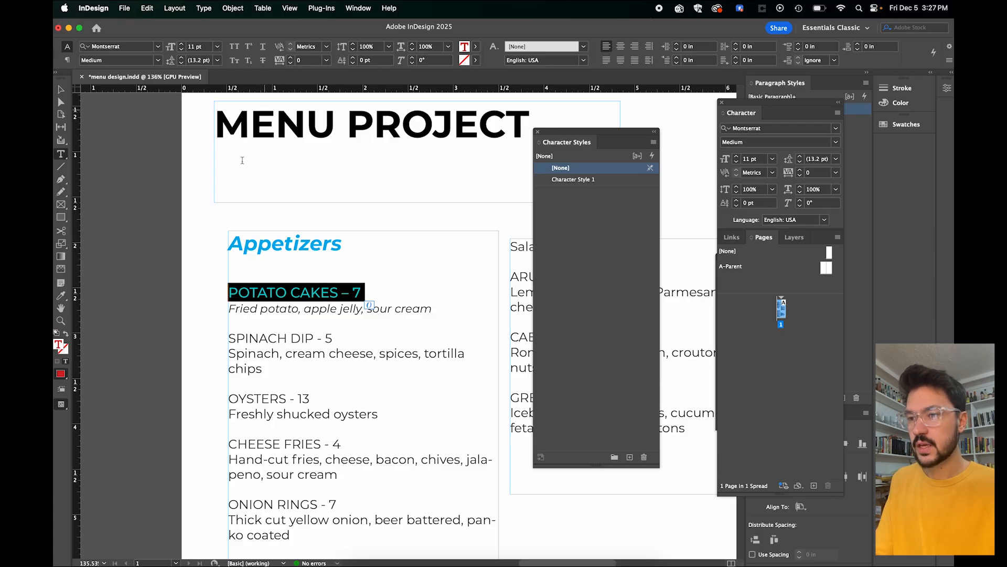
left_click(290, 58)
left_click(290, 58)
left_click(290, 59)
left_click(291, 58)
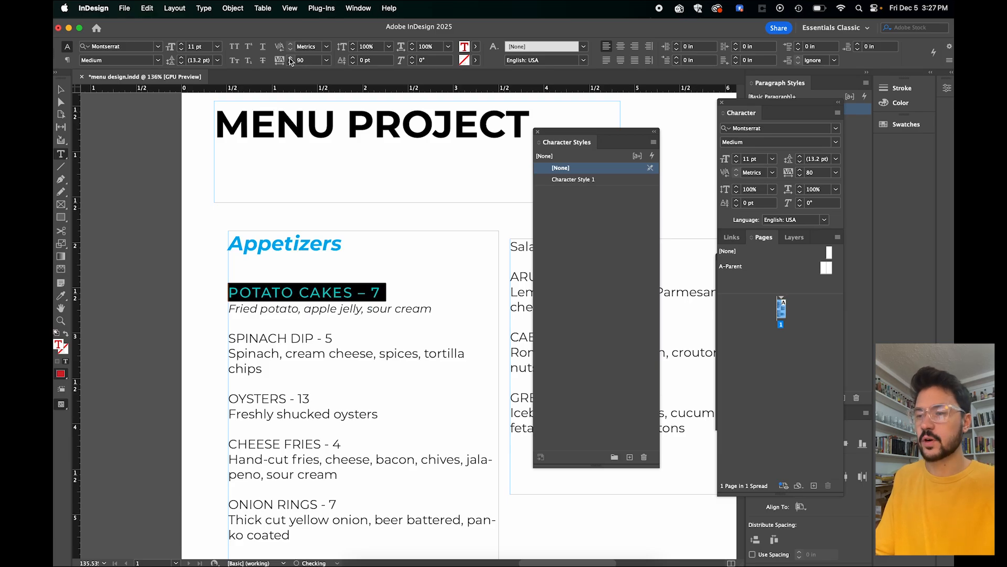
Step: Increase the tracking of the "POTATO CAKES – 7" line to 100
left_click(290, 58)
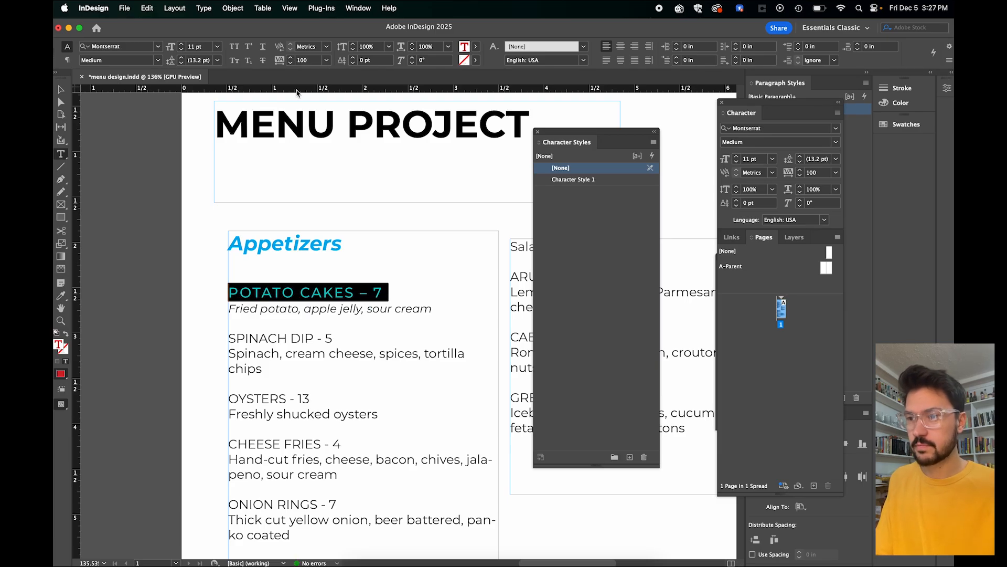
left_click(335, 290)
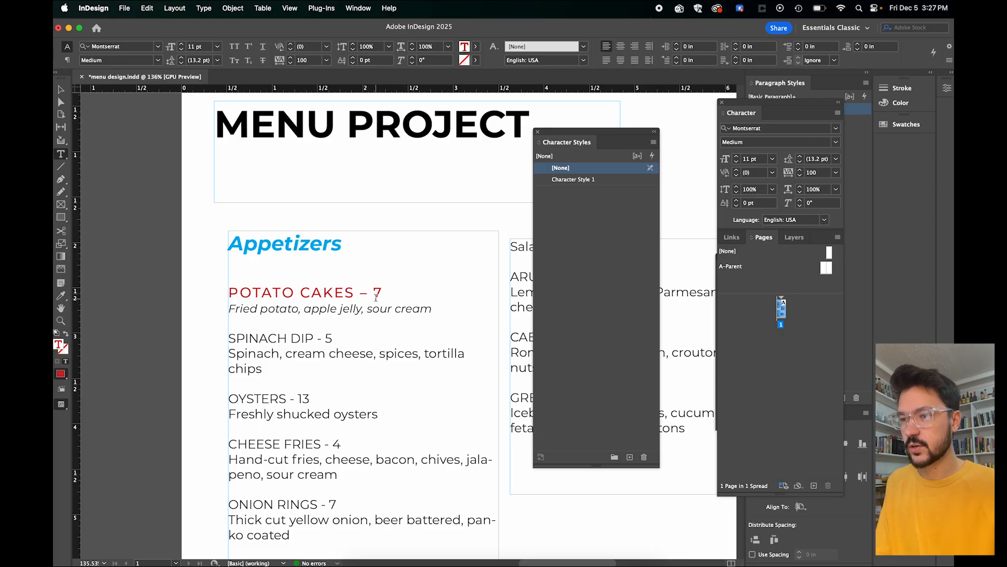
Step: Delete the outdated Character Style 1 from the document's character styles
left_click(621, 180)
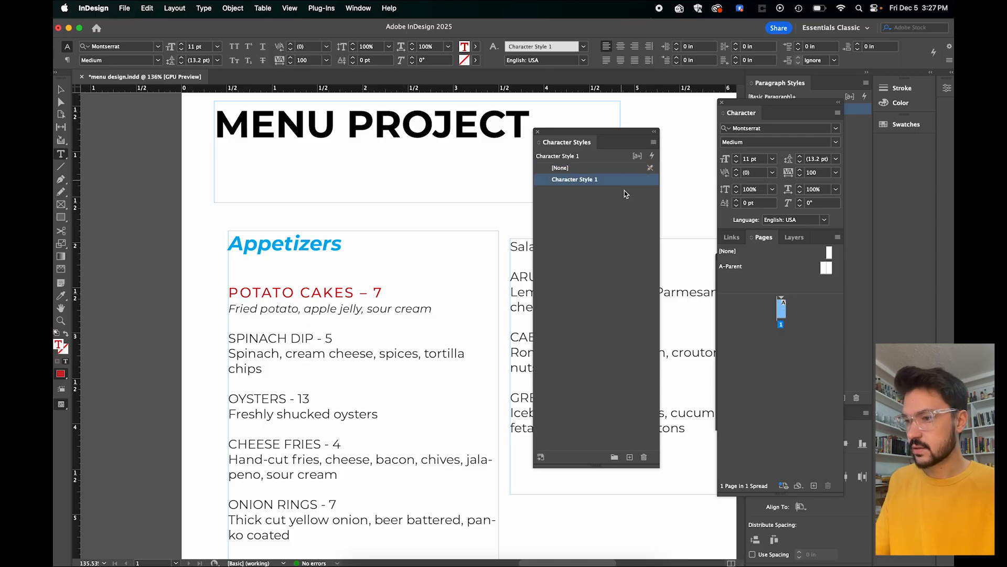
left_click(588, 183)
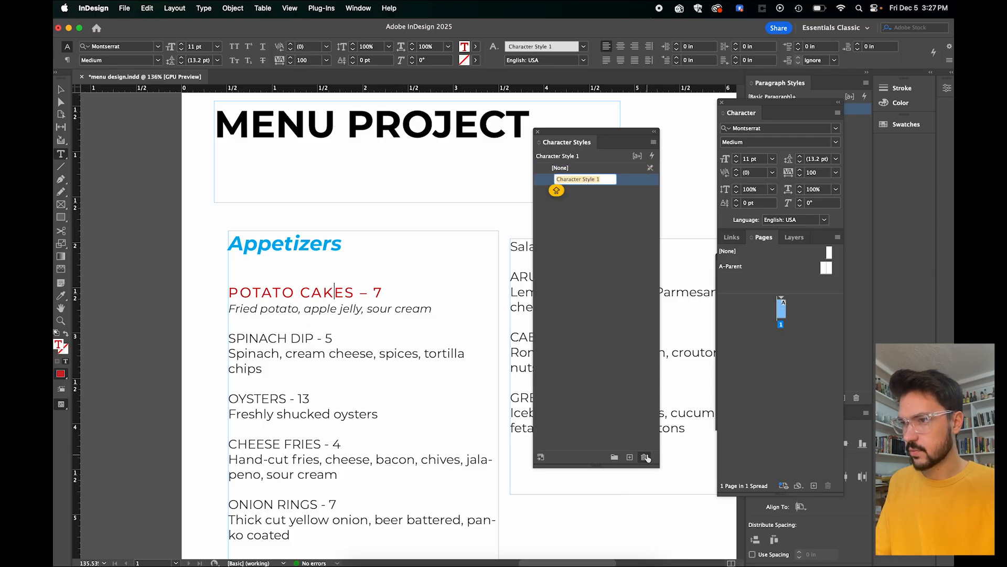
left_click(645, 218)
left_click(600, 180)
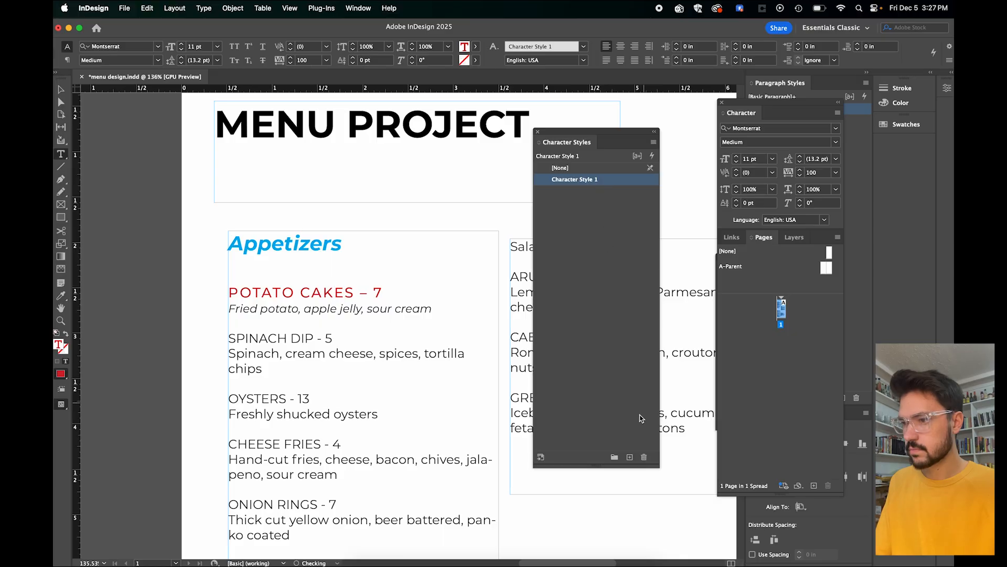
left_click(643, 457)
left_click(334, 293)
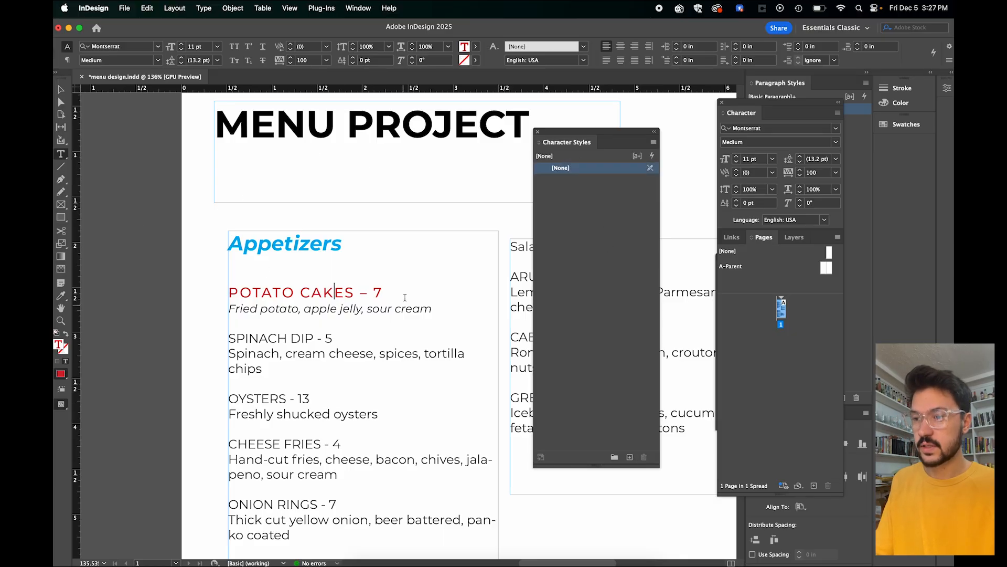
Step: Create a replacement character style from the current formatting of the "POTATO CAKES – 7" line
triple_click(385, 292)
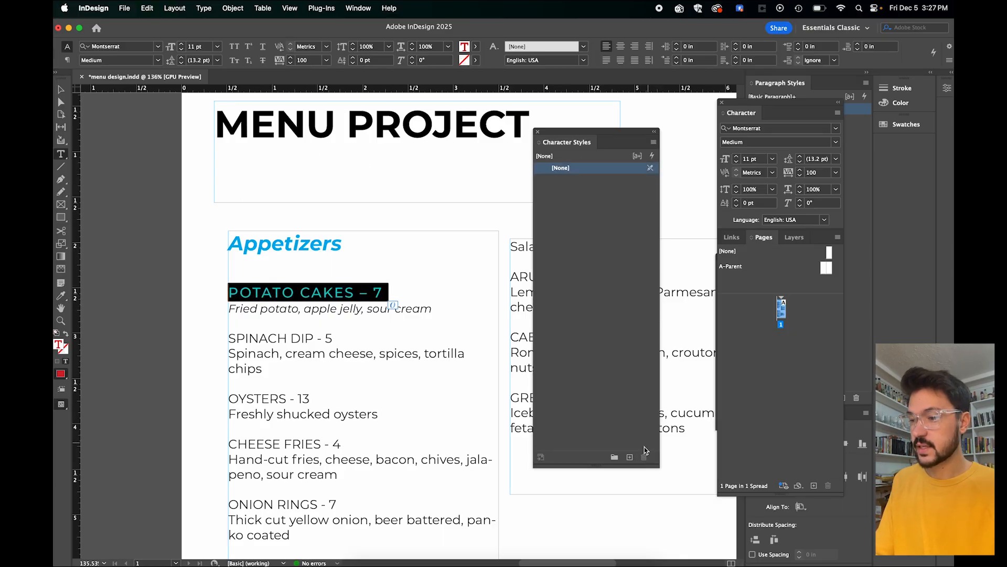
left_click(629, 457)
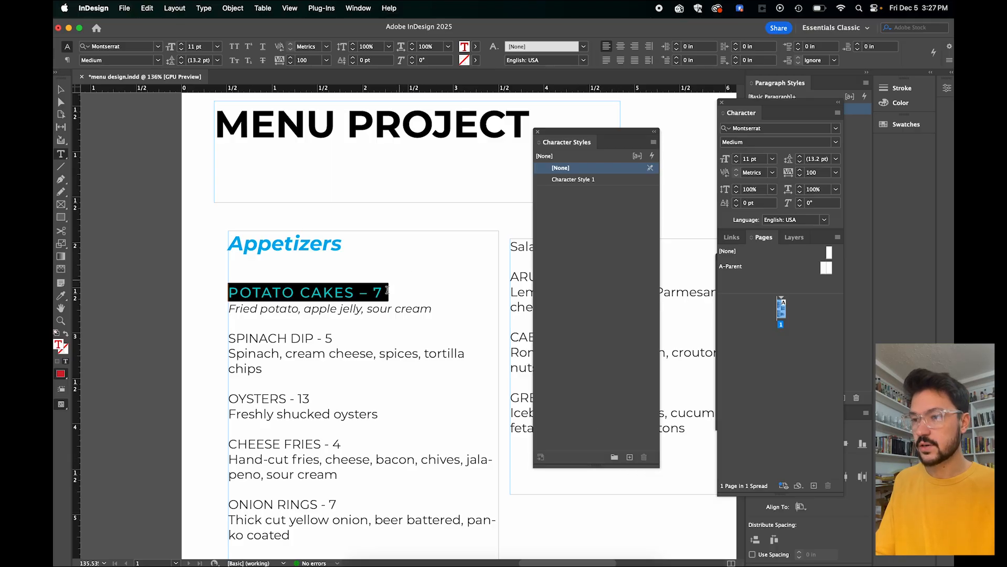
left_click(387, 290)
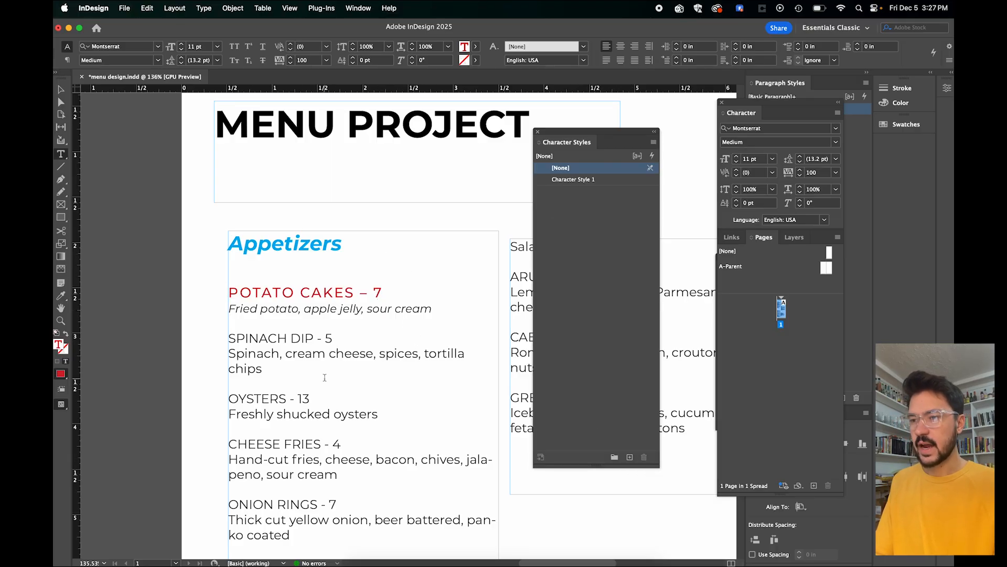
Step: Apply Character Style 1 to the "SPINACH DIP - 5" line
left_click_drag(336, 338, 227, 339)
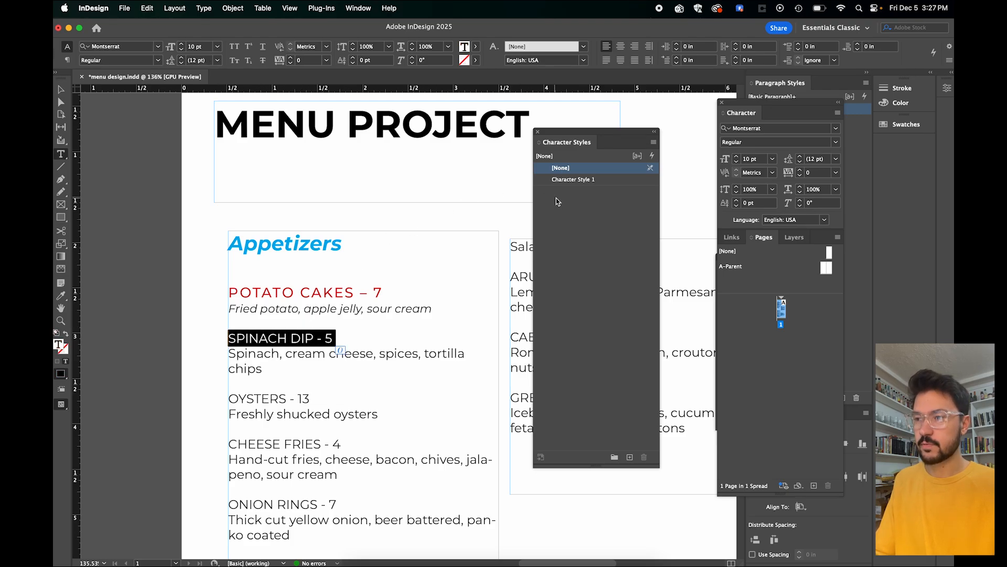
left_click(574, 180)
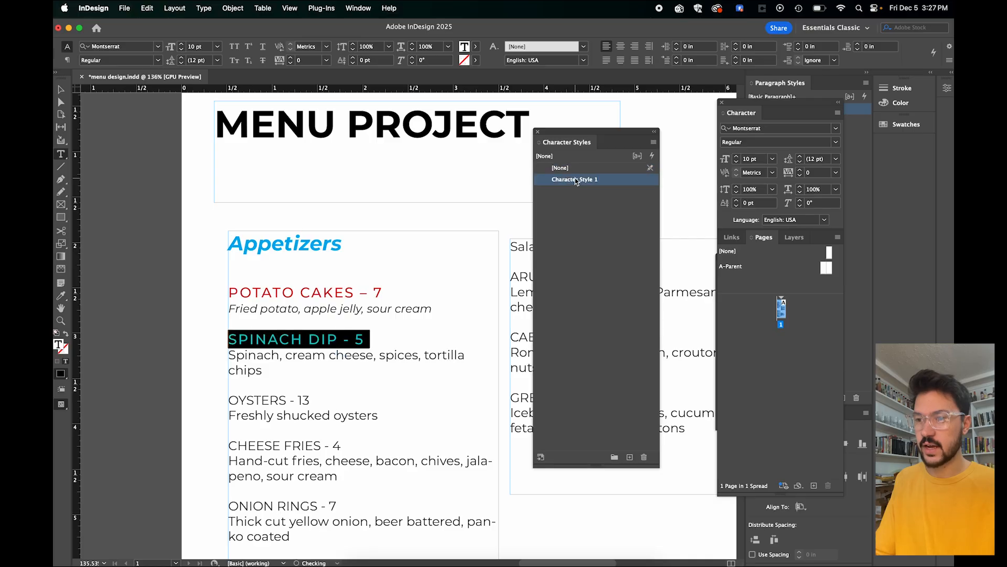
left_click(398, 355)
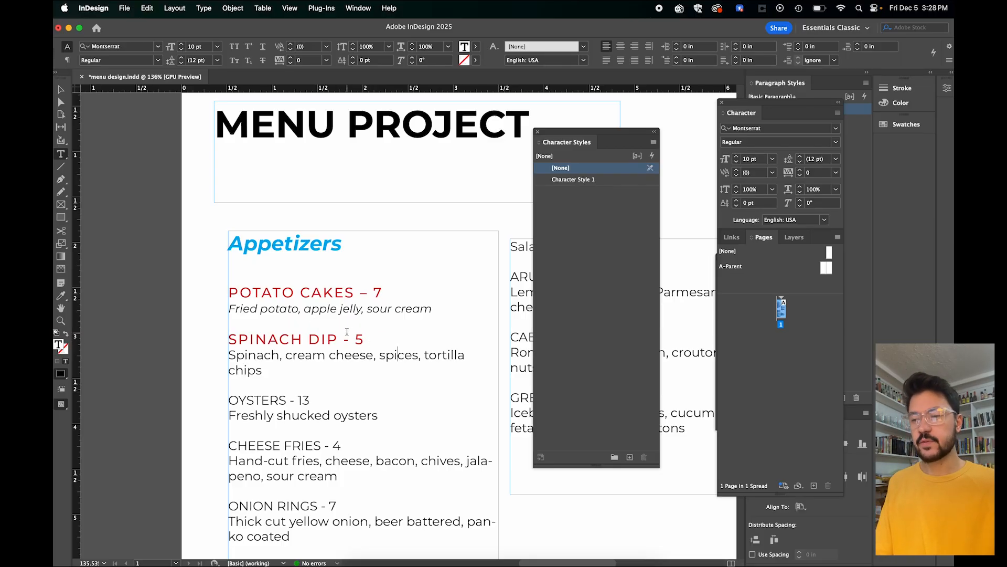
Step: Apply Character Style 1 to the "OYSTERS - 13" line
scroll(291, 381, "down", 4)
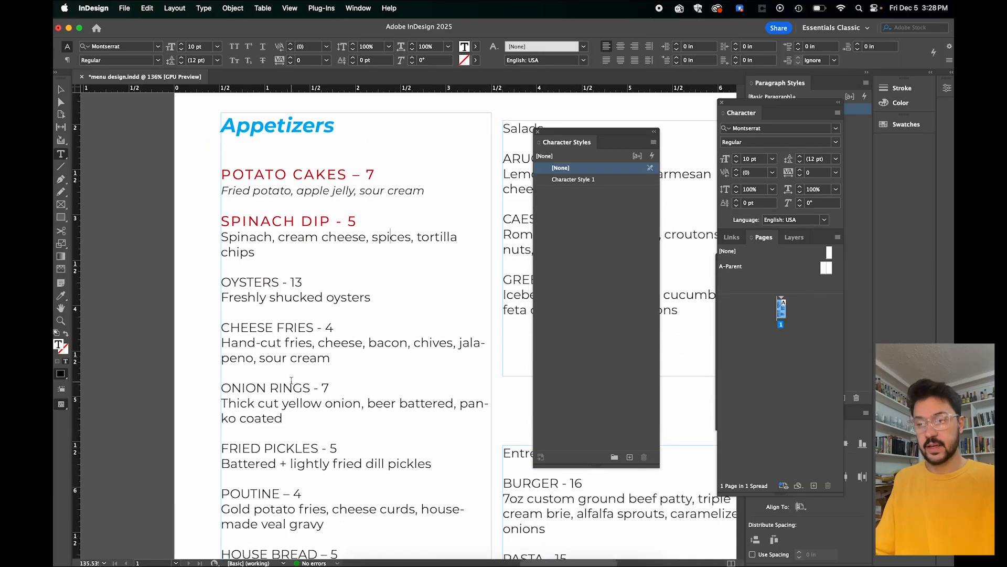
scroll(291, 381, "down", 5)
scroll(291, 381, "up", 2)
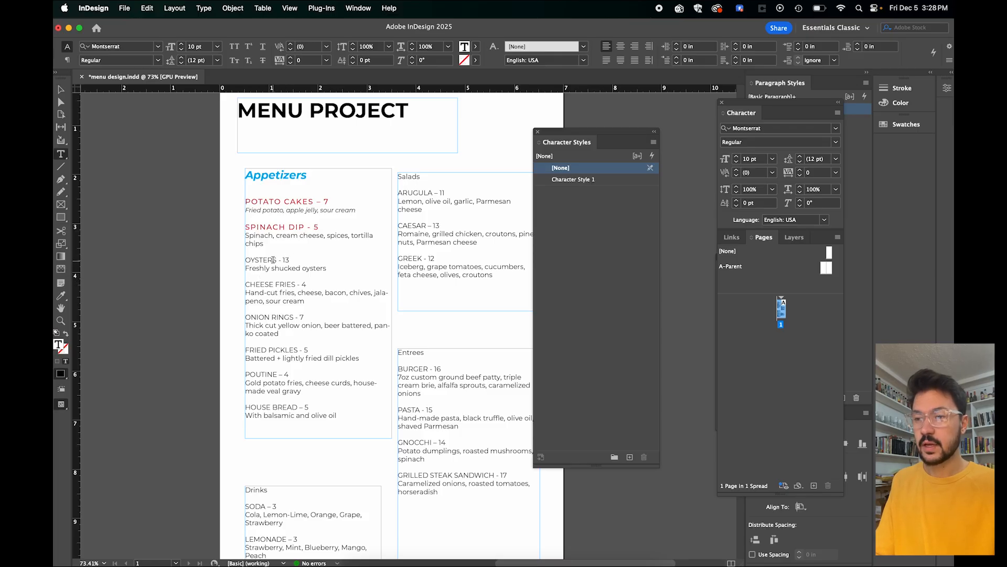
key("super+equal")
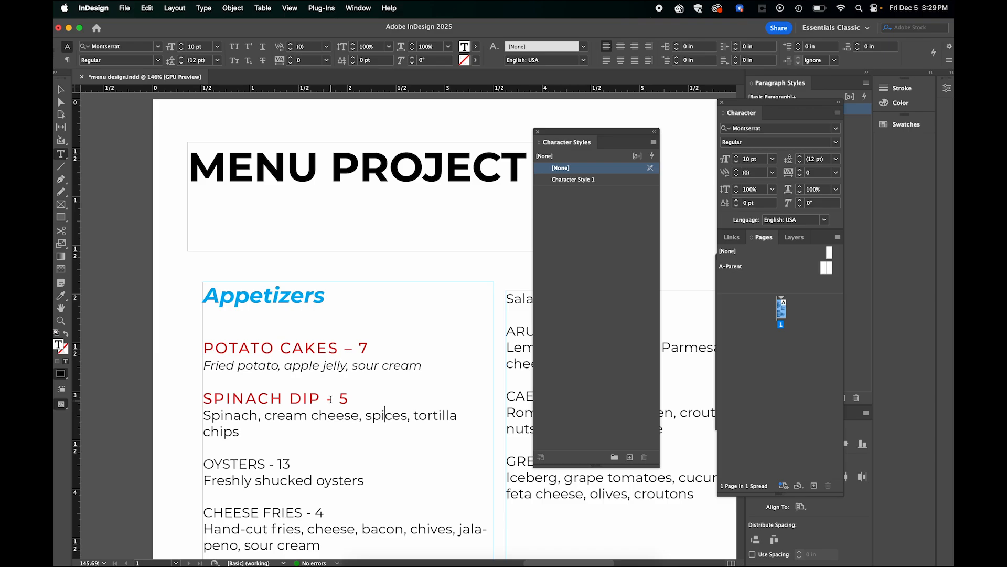
left_click_drag(295, 463, 185, 471)
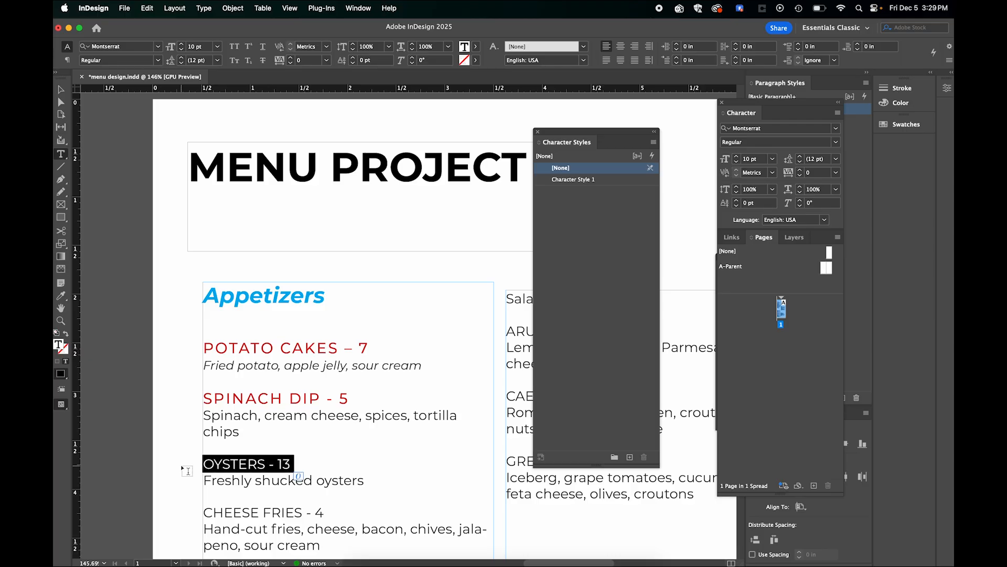
left_click(574, 179)
Step: Apply Character Style 1 to the "CHEESE FRIES - 4" and "ONION RINGS - 7" lines
scroll(310, 431, "down", 5)
scroll(311, 431, "right", 1)
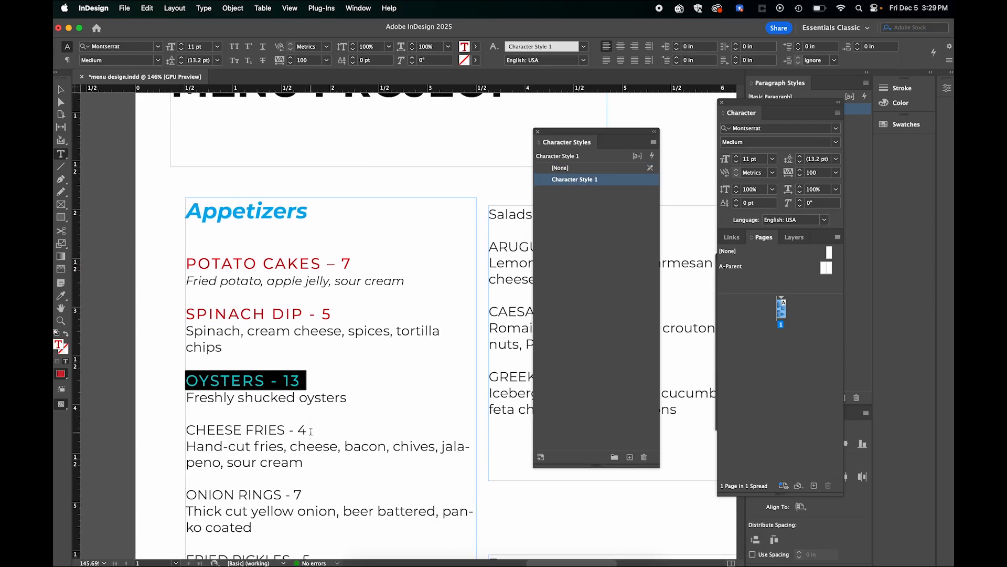
left_click_drag(313, 394, 181, 395)
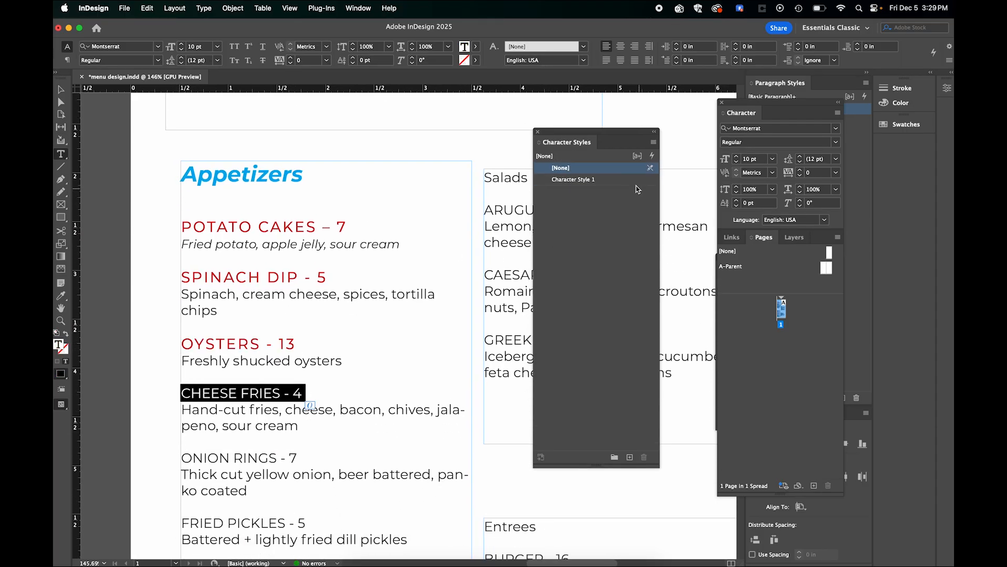
left_click(577, 179)
scroll(368, 321, "down", 5)
scroll(368, 322, "left", 1)
left_click_drag(328, 288, 194, 291)
left_click(603, 180)
Step: Color the potato cakes description magenta (C=0 M=100 Y=0 K=0) and create a new character style from its formatting
scroll(306, 281, "down", 5)
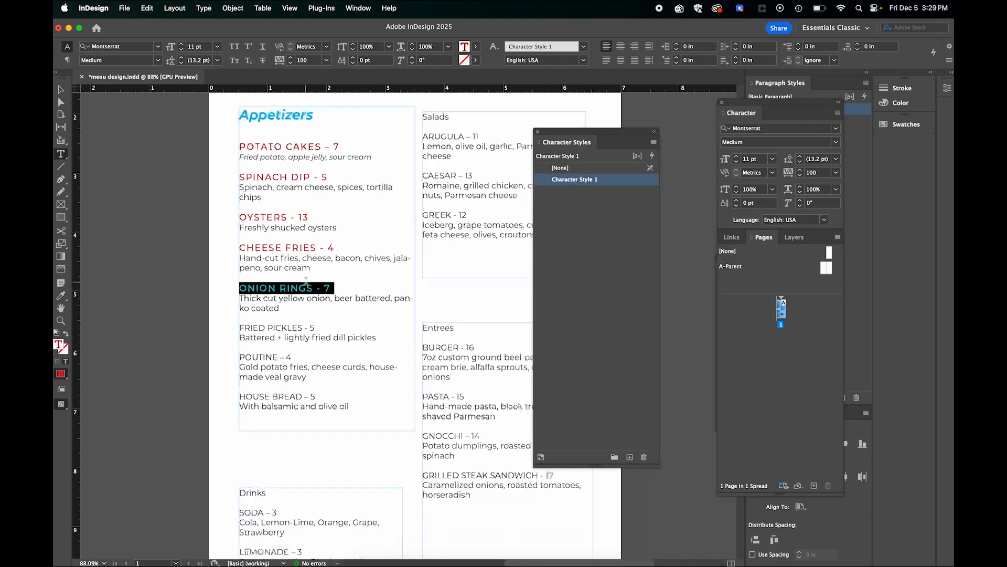
scroll(306, 282, "up", 5)
scroll(305, 282, "down", 1)
scroll(270, 320, "up", 4)
scroll(270, 320, "up", 1)
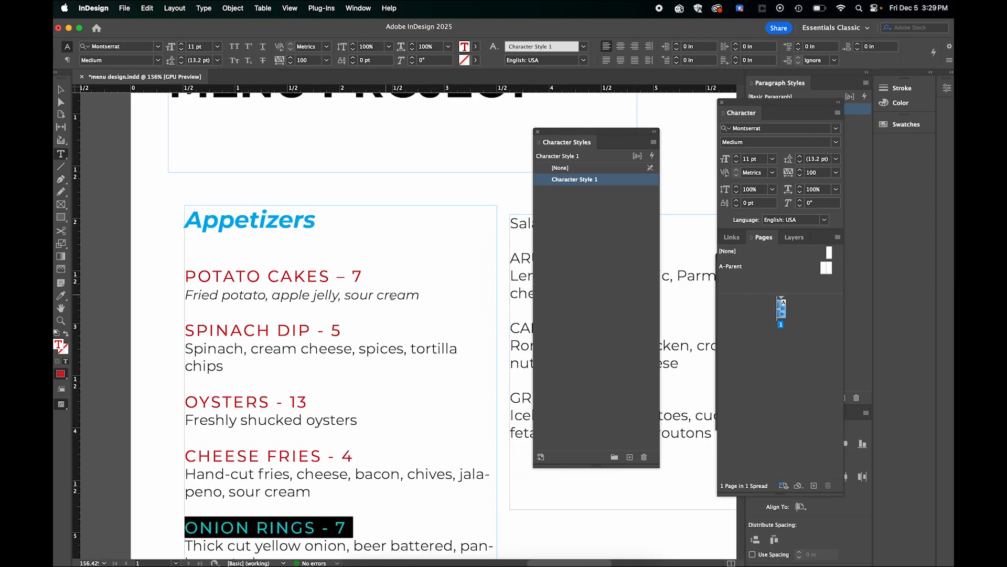
left_click_drag(426, 295, 180, 295)
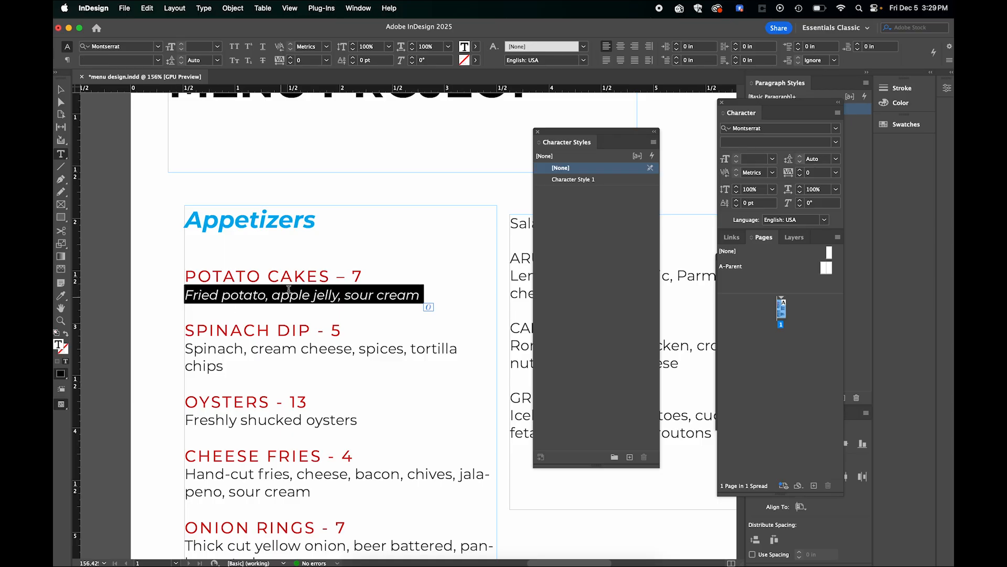
left_click(476, 47)
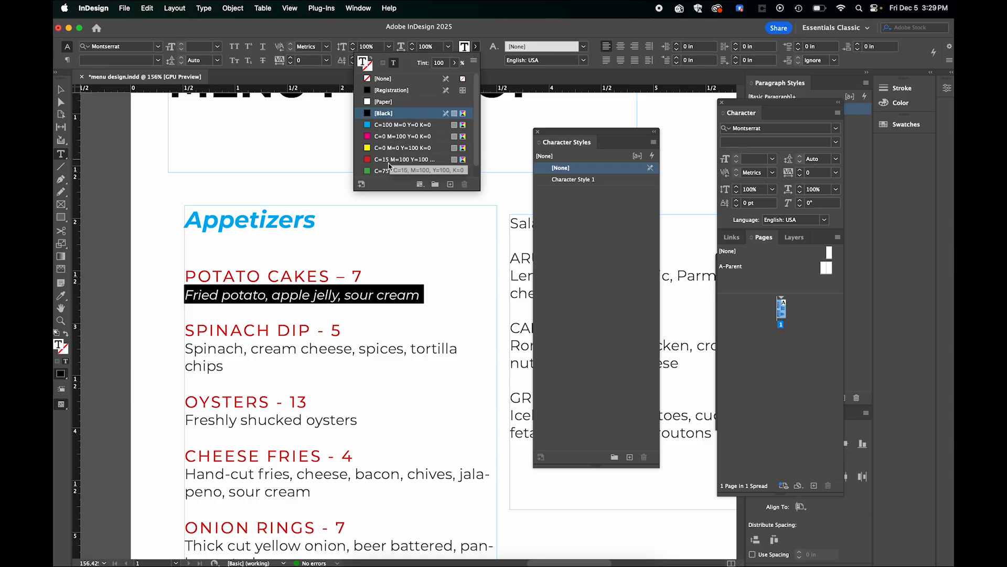
left_click(389, 139)
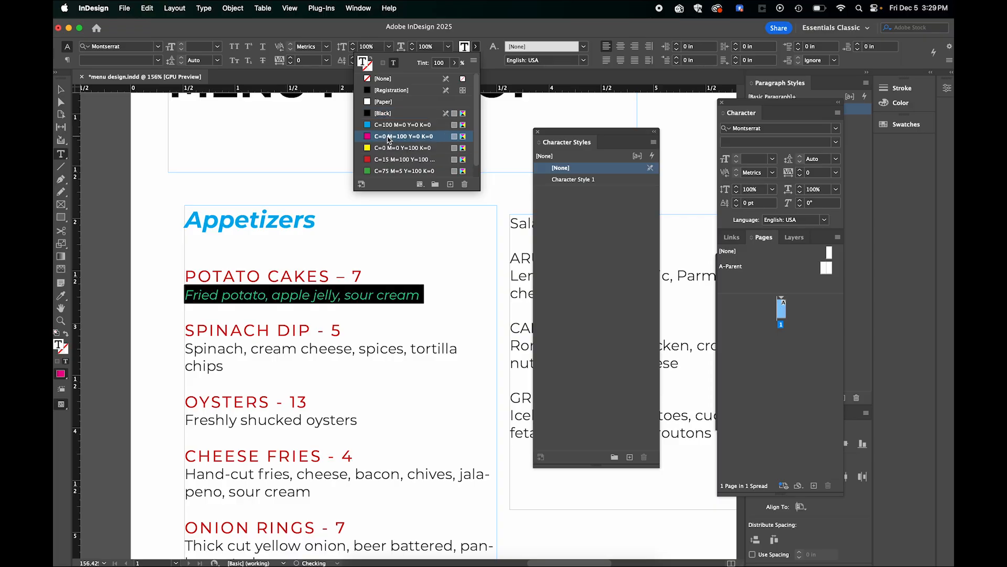
left_click(325, 318)
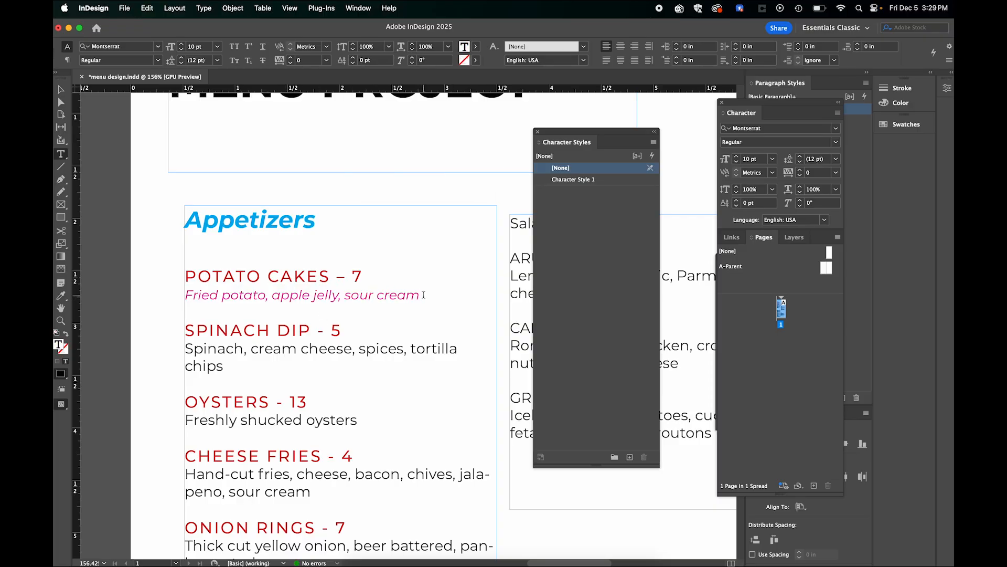
left_click_drag(424, 295, 172, 298)
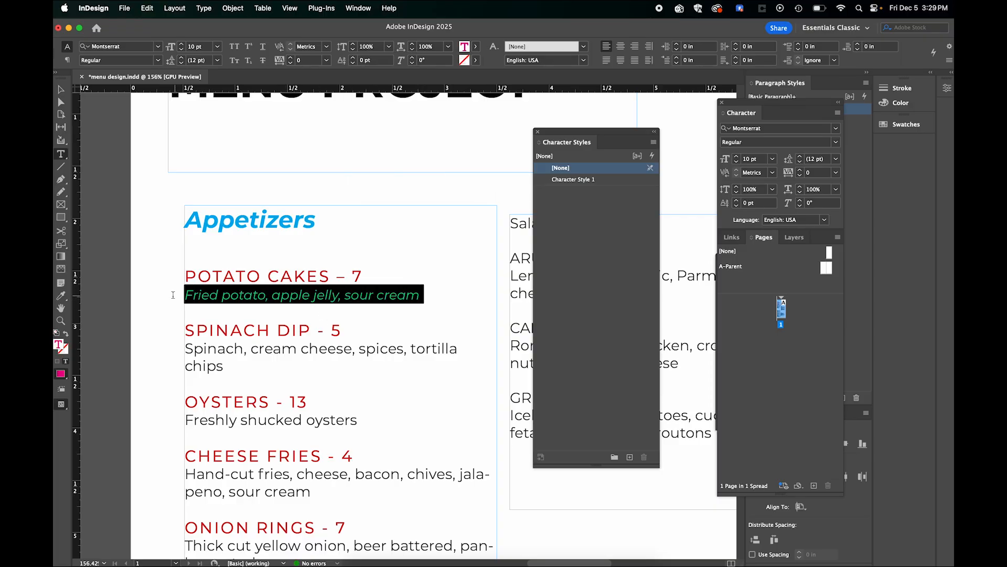
left_click(630, 457)
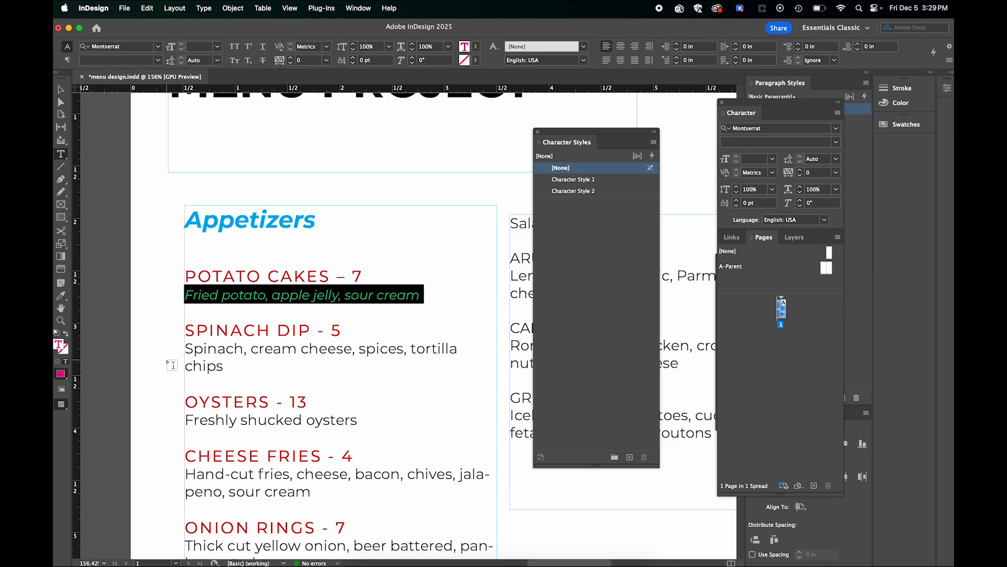
Step: Apply Character Style 2 to the descriptions of the spinach dip and the oysters
left_click_drag(226, 366, 175, 355)
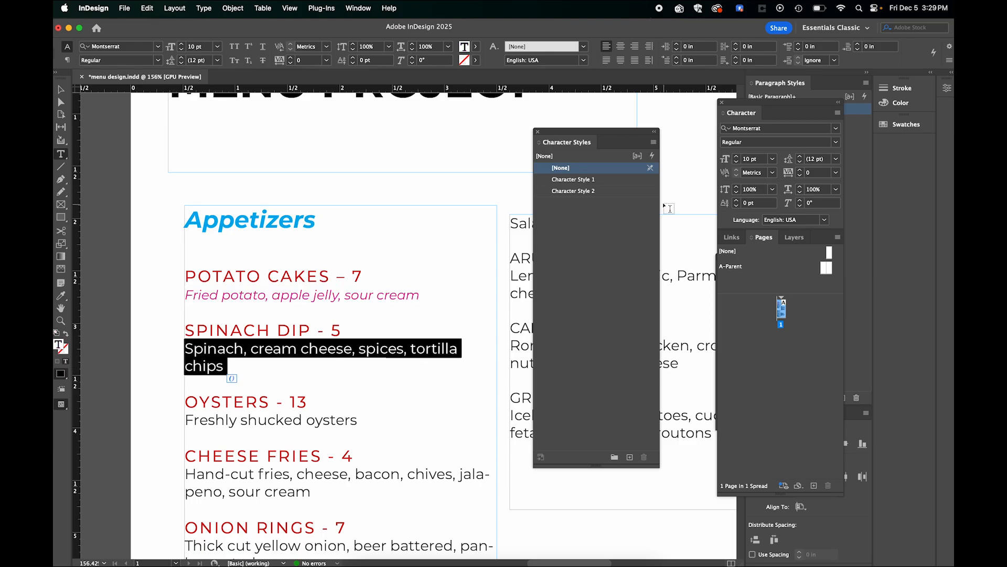
left_click(601, 191)
left_click_drag(356, 411, 183, 404)
left_click(600, 191)
Step: Apply Character Style 2 to the cheese fries and onion rings descriptions, and deselect the text frame
scroll(294, 336, "down", 5)
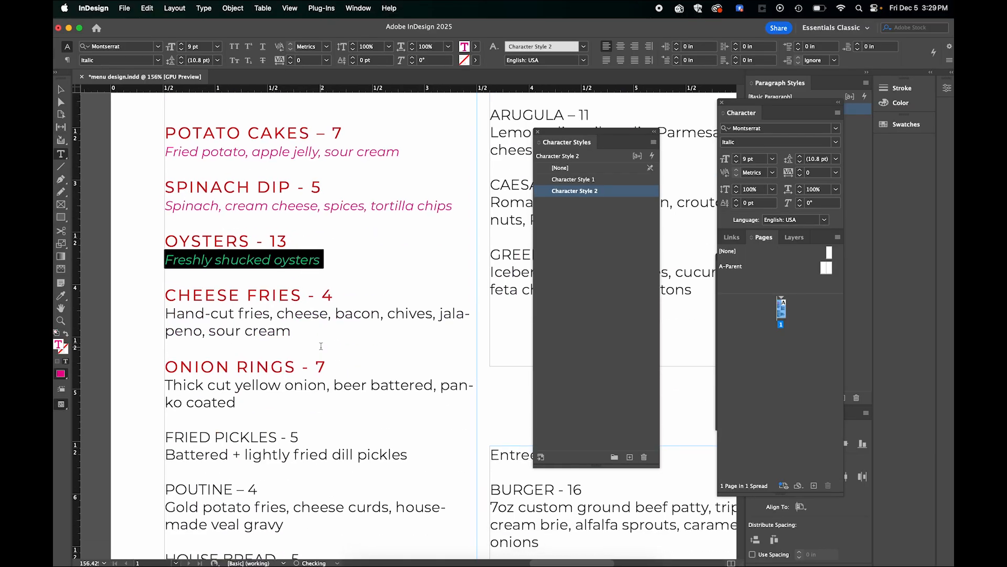
left_click_drag(292, 332, 157, 311)
left_click(598, 190)
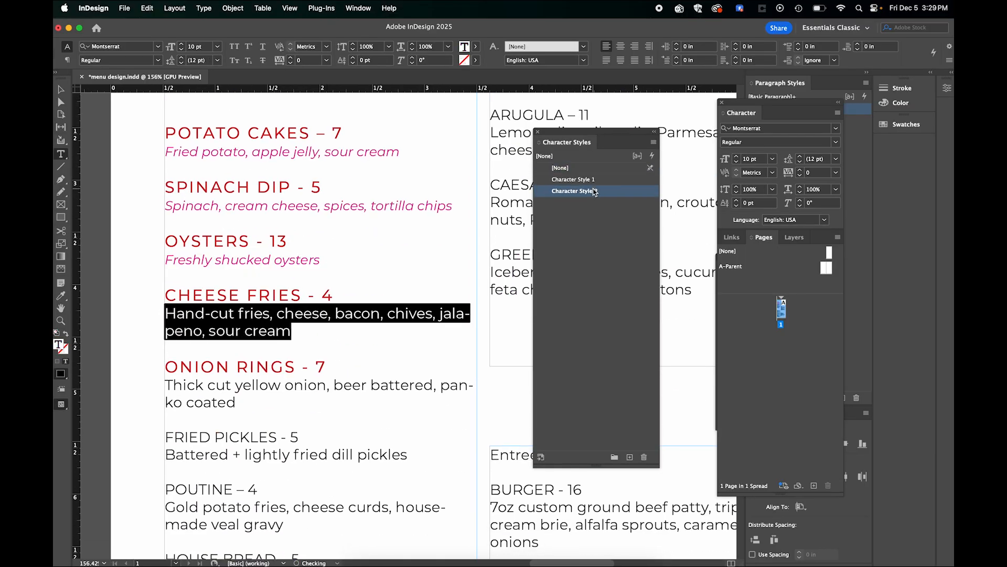
left_click_drag(242, 397, 163, 387)
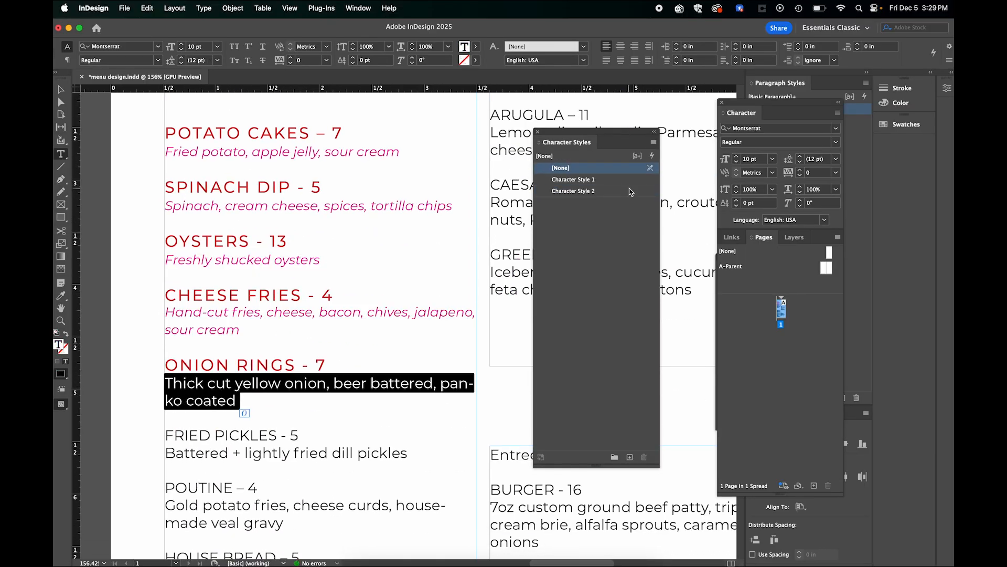
left_click(563, 192)
left_click(59, 88)
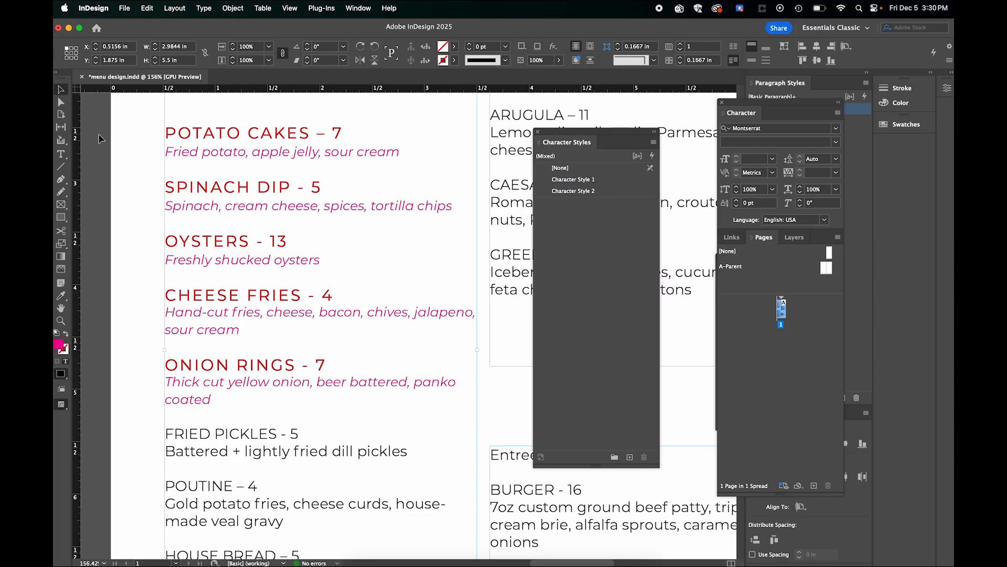
left_click(100, 139)
Step: Create a new character style from the formatting of the "Appetizers" heading
scroll(100, 138, "down", 5)
scroll(101, 138, "up", 5)
scroll(100, 138, "down", 2)
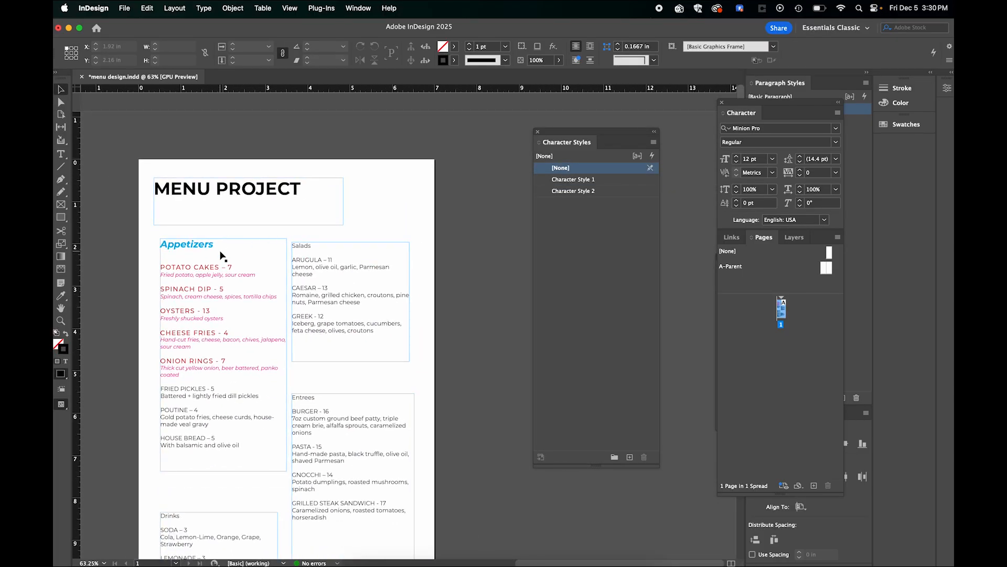
scroll(220, 256, "up", 2)
double_click(205, 241)
left_click_drag(209, 238, 121, 237)
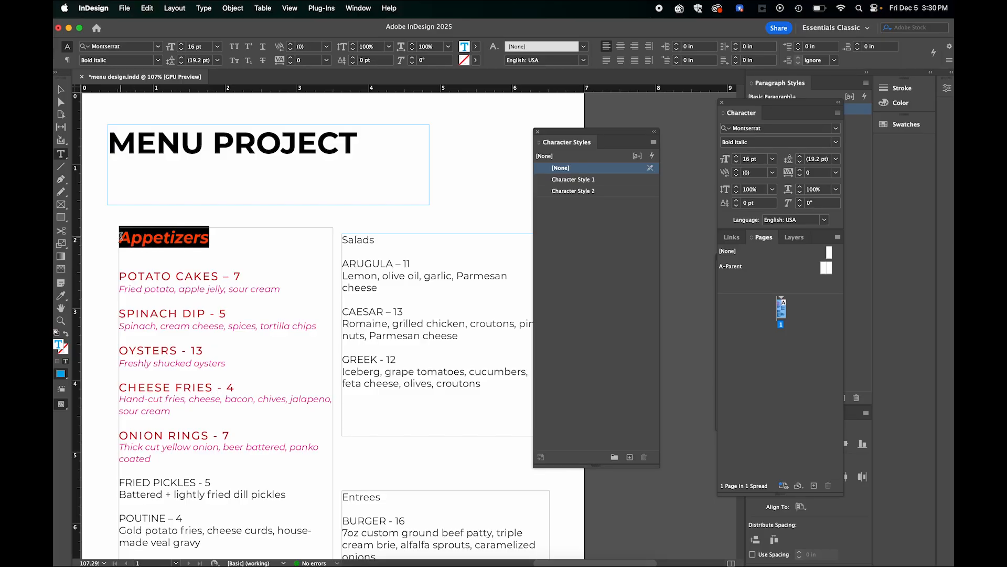
left_click(629, 458)
Step: Apply Character Style 3 to the "Salads" heading
left_click_drag(385, 245, 330, 243)
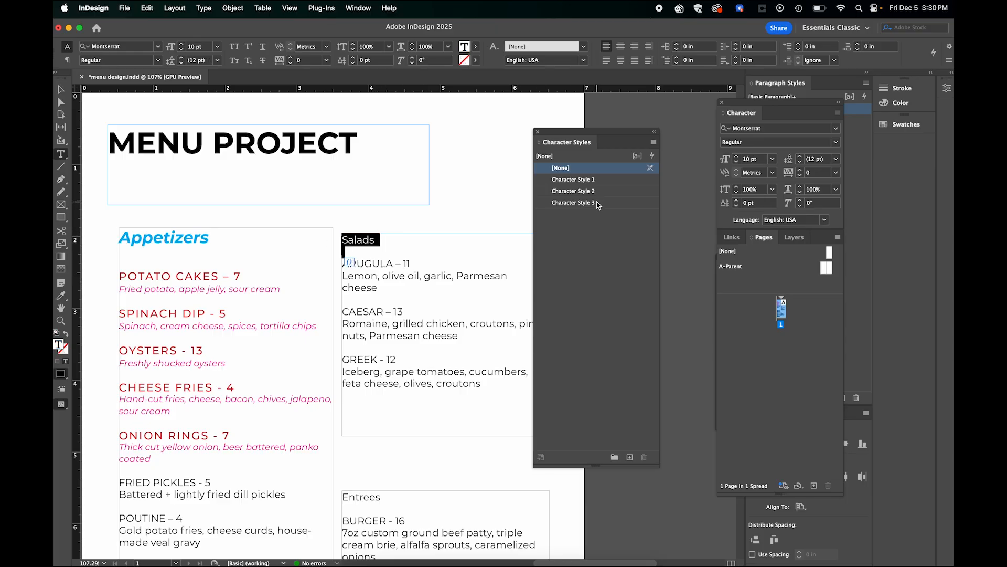
left_click(574, 203)
left_click(405, 266)
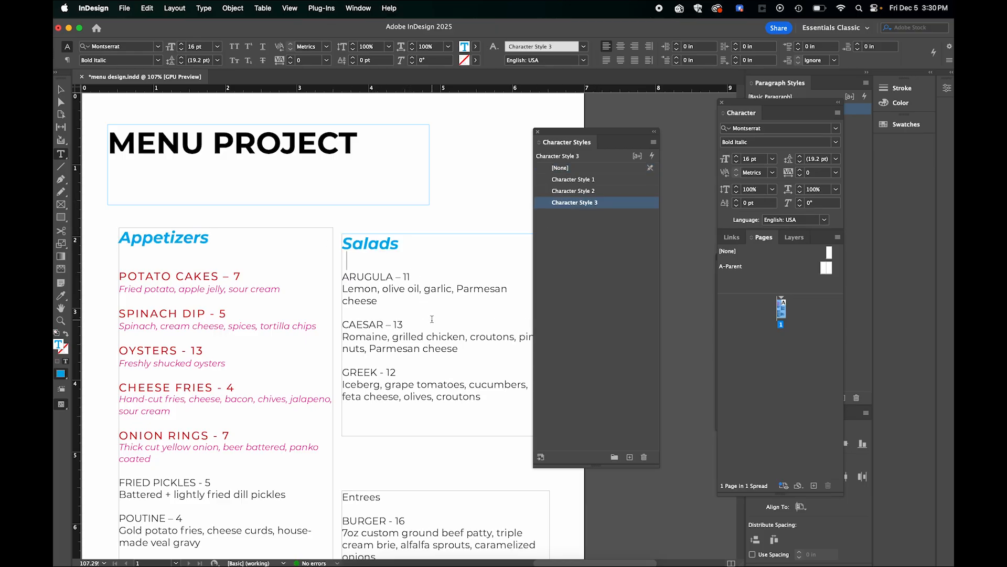
Step: Draw an open zigzag path with the Pen tool down the right side of the page, about 1.65 in wide and 14.1 in tall
left_click(61, 88)
left_click(184, 101)
scroll(184, 100, "down", 5)
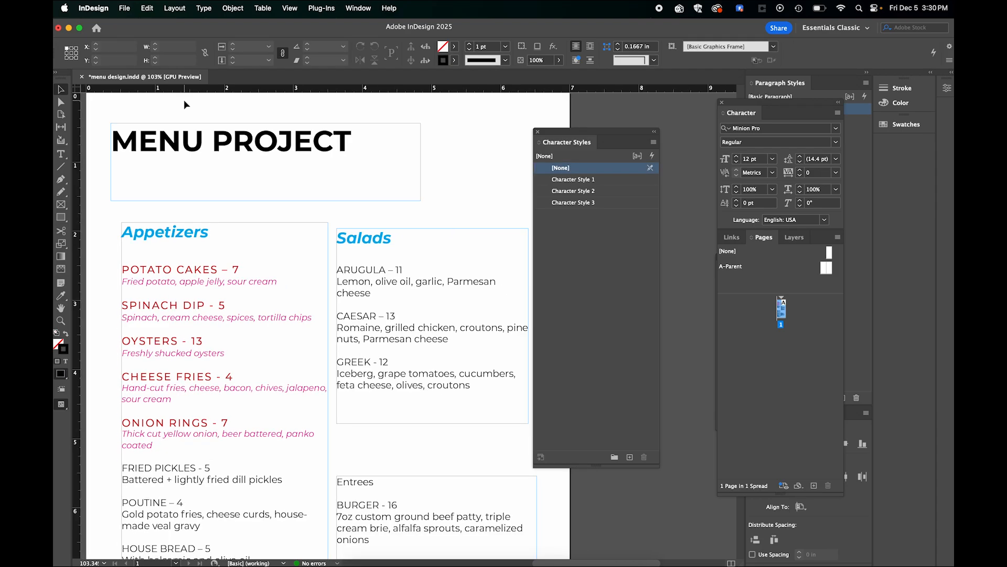
scroll(184, 101, "down", 2)
scroll(173, 182, "down", 2)
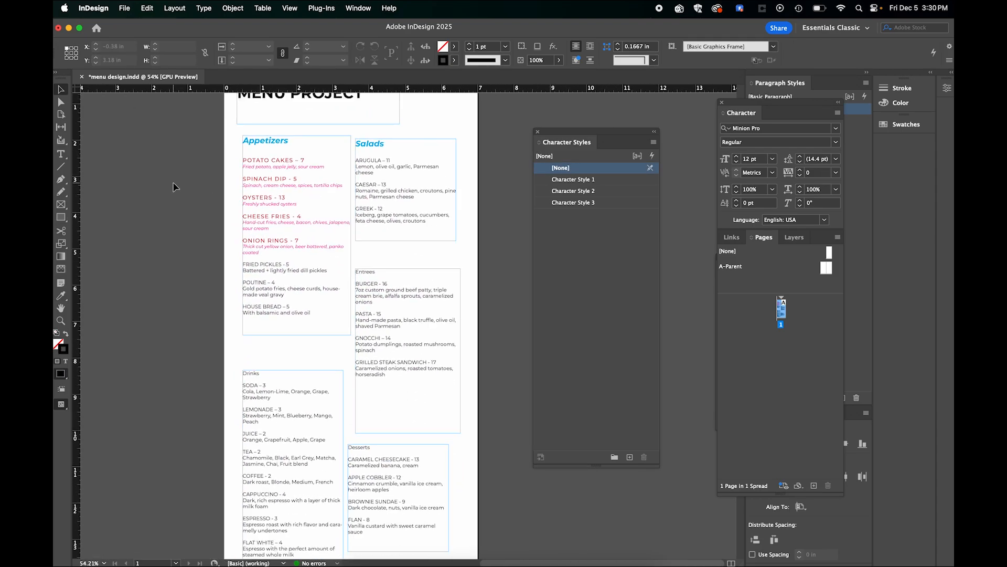
scroll(172, 182, "up", 2)
scroll(172, 181, "up", 1)
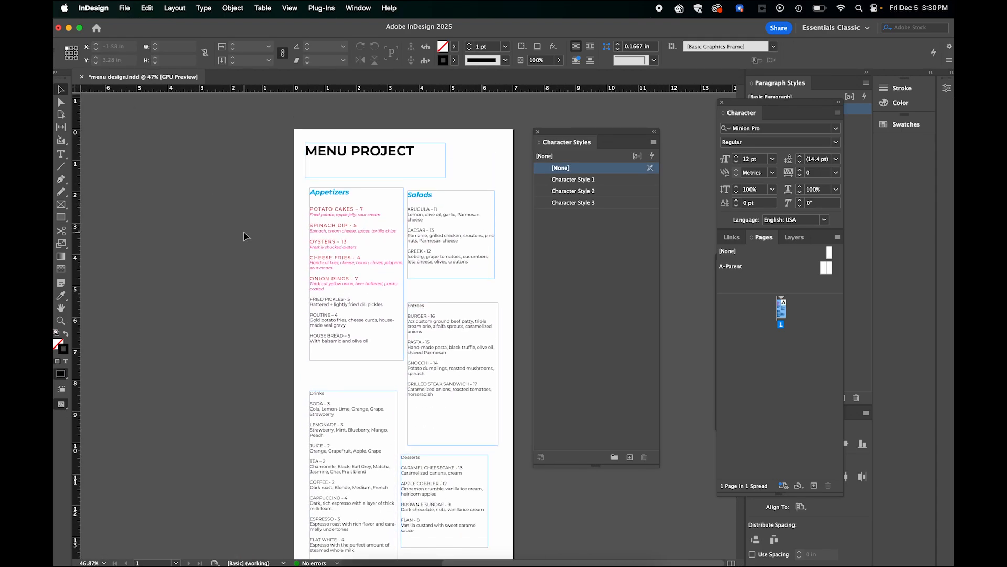
left_click(62, 181)
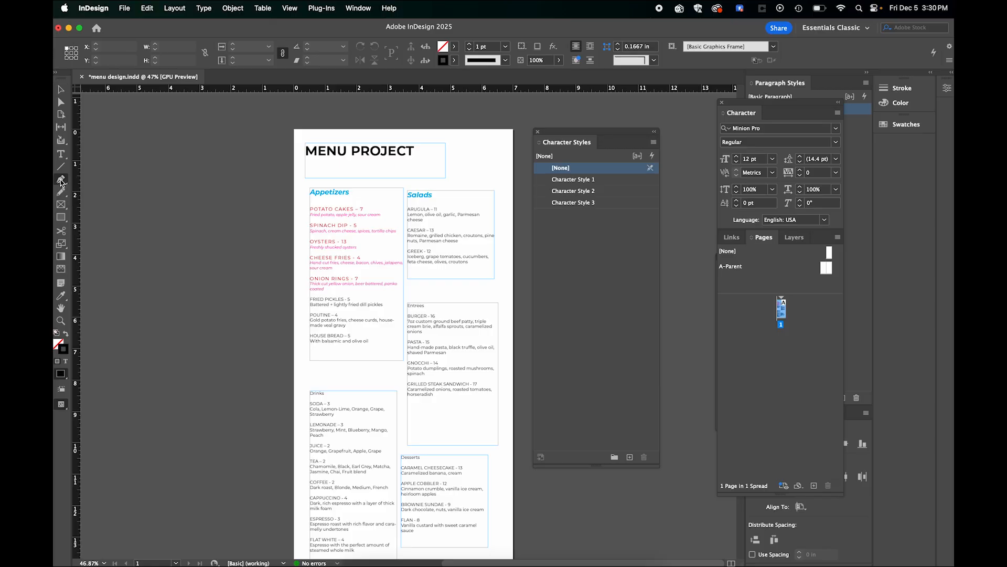
left_click(462, 142)
left_click(504, 175)
left_click(460, 226)
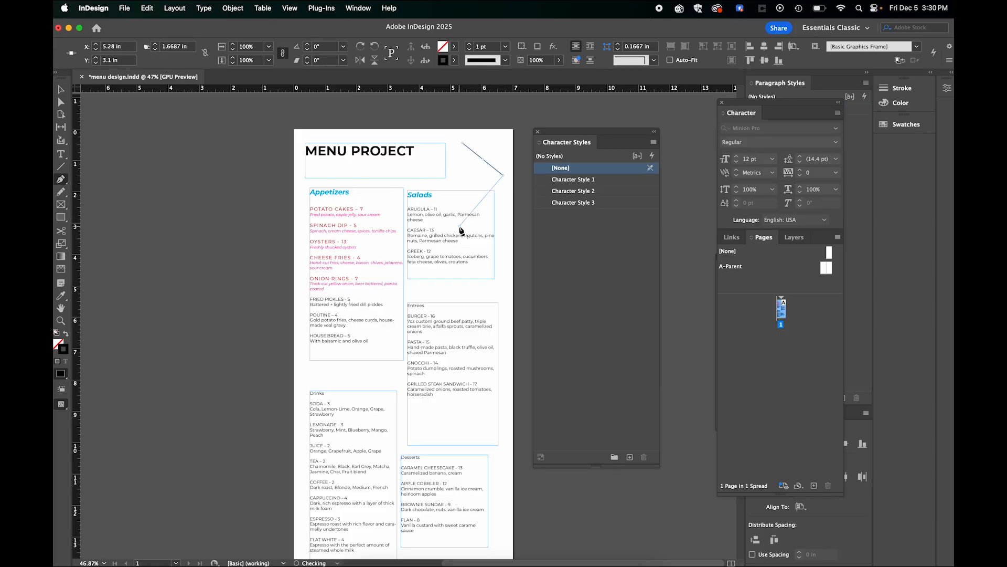
left_click(504, 274)
left_click(461, 326)
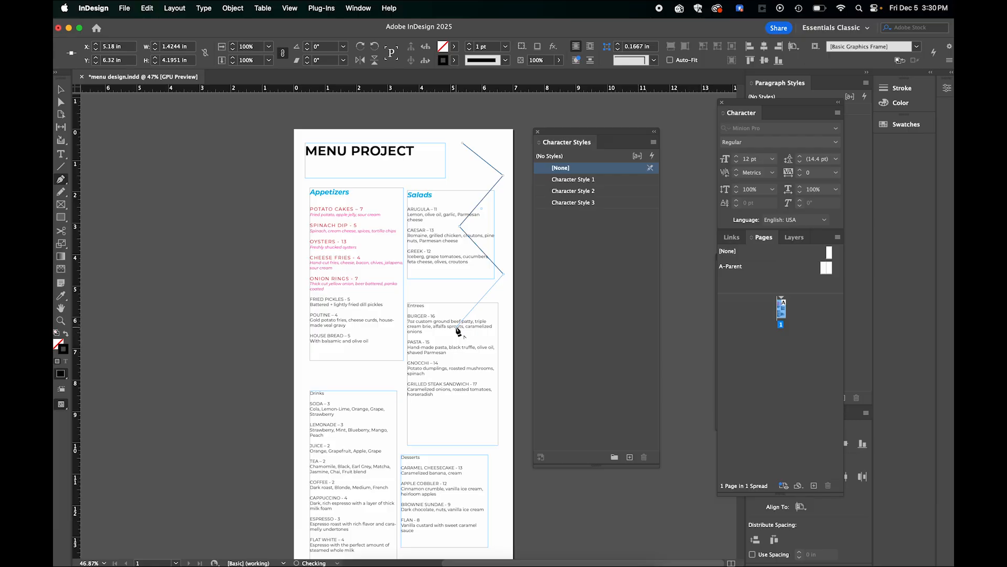
left_click(503, 367)
left_click(456, 421)
left_click(499, 465)
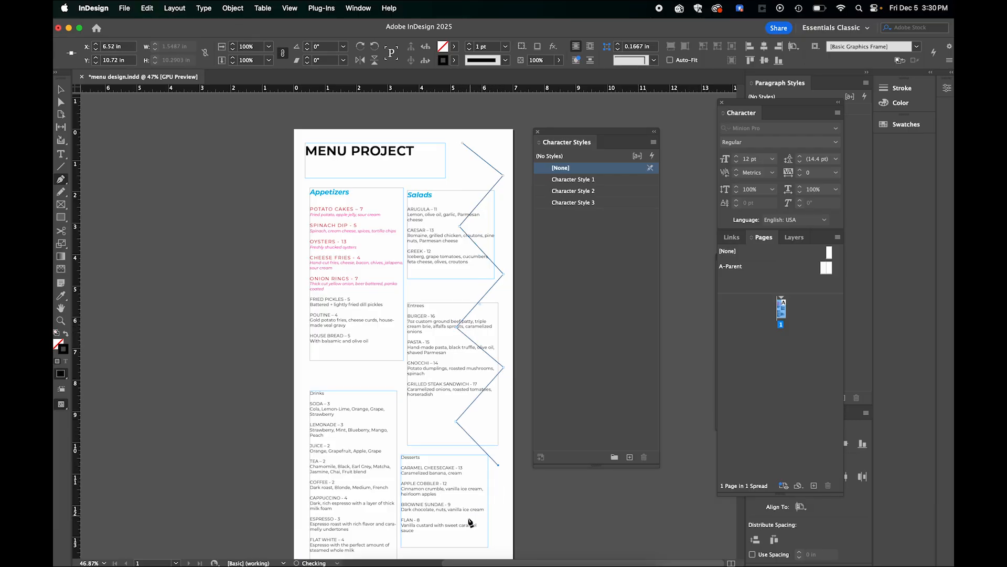
left_click(504, 547)
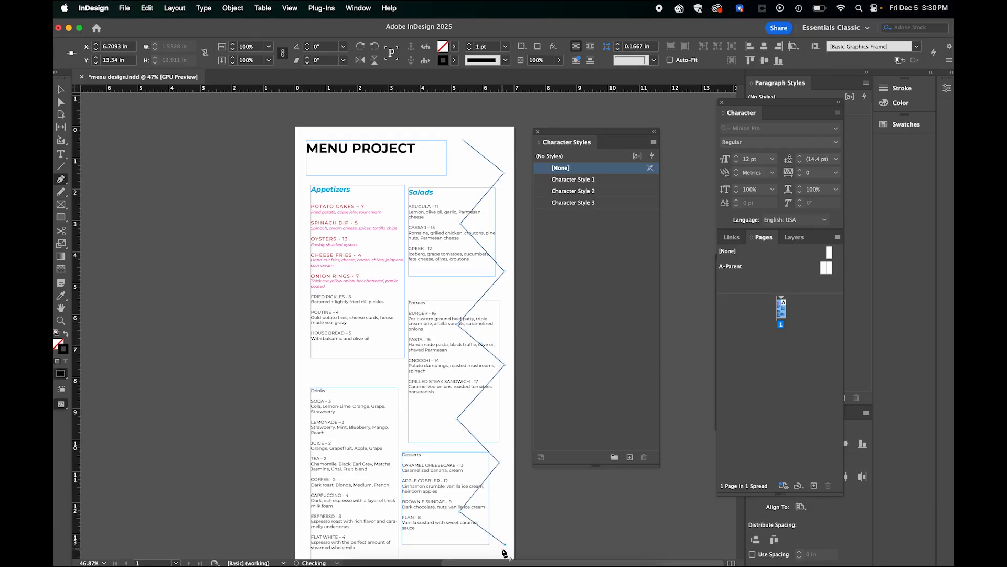
scroll(504, 550, "down", 3)
left_click(471, 516)
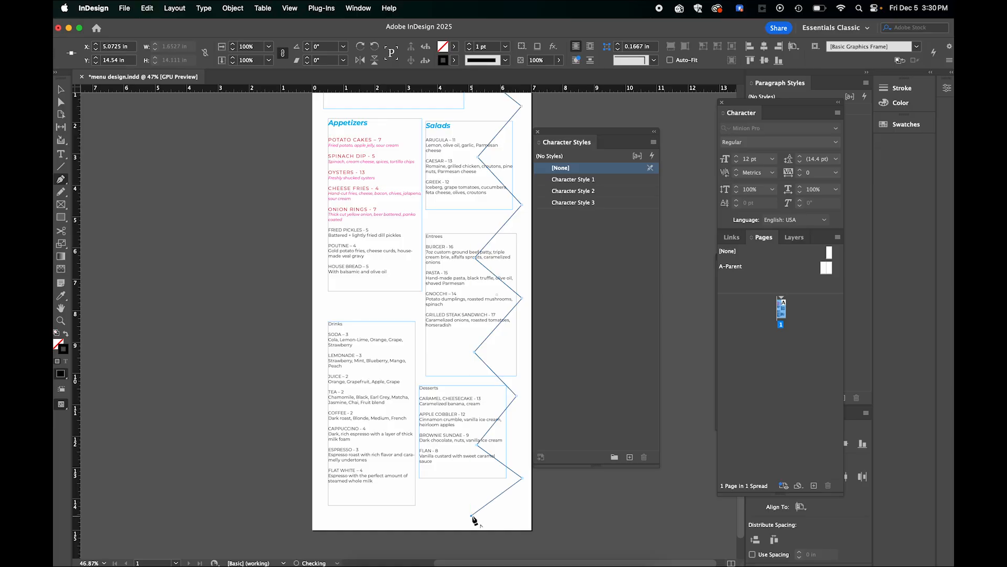
scroll(474, 504, "up", 4)
key("v")
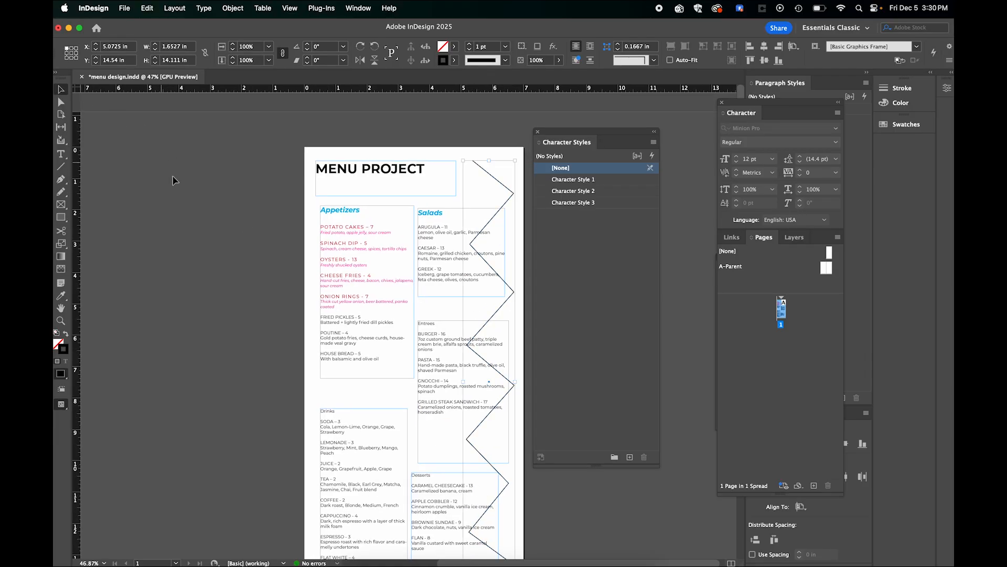
Step: Give the zigzag path a 4 pt stroke in yellow C=0 M=0 Y=100 K=0 and deselect it
left_click(470, 44)
left_click(470, 45)
left_click(470, 45)
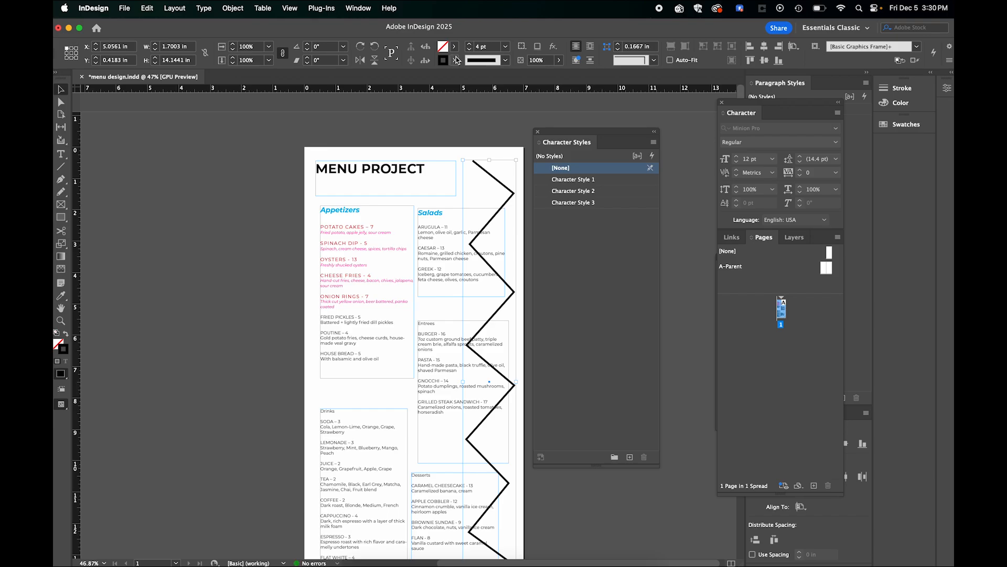
left_click(454, 60)
left_click(378, 161)
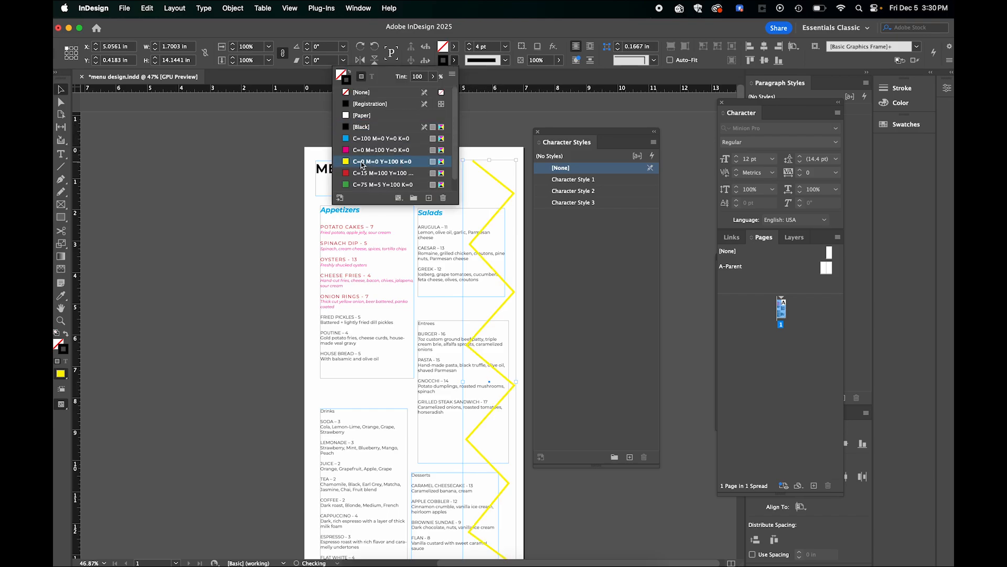
left_click(236, 187)
Step: Draw a circle about 0.8 in across with the Ellipse tool in the lower-left corner of the page
scroll(289, 156, "down", 4)
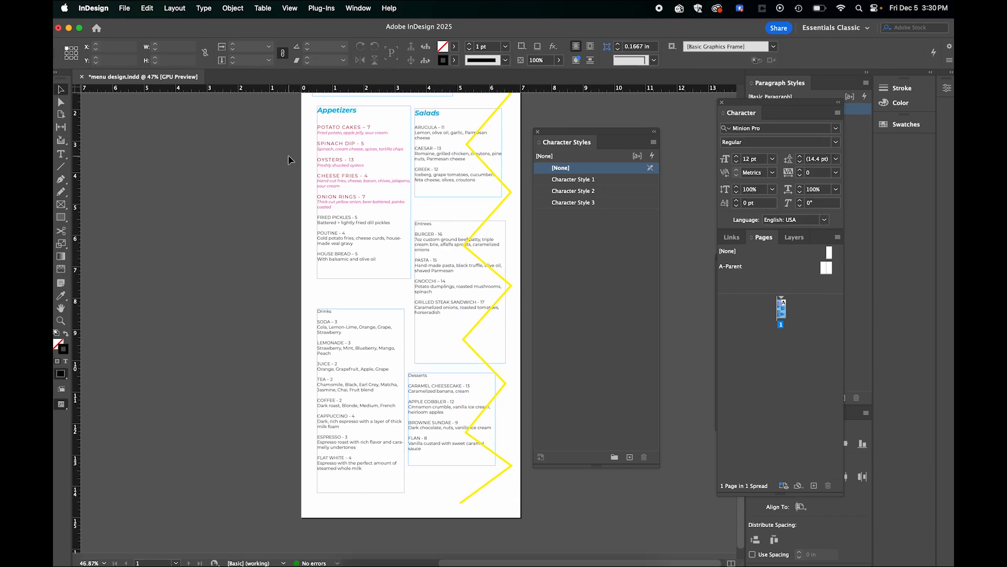
scroll(288, 156, "up", 1)
scroll(288, 156, "down", 2)
scroll(288, 156, "up", 1)
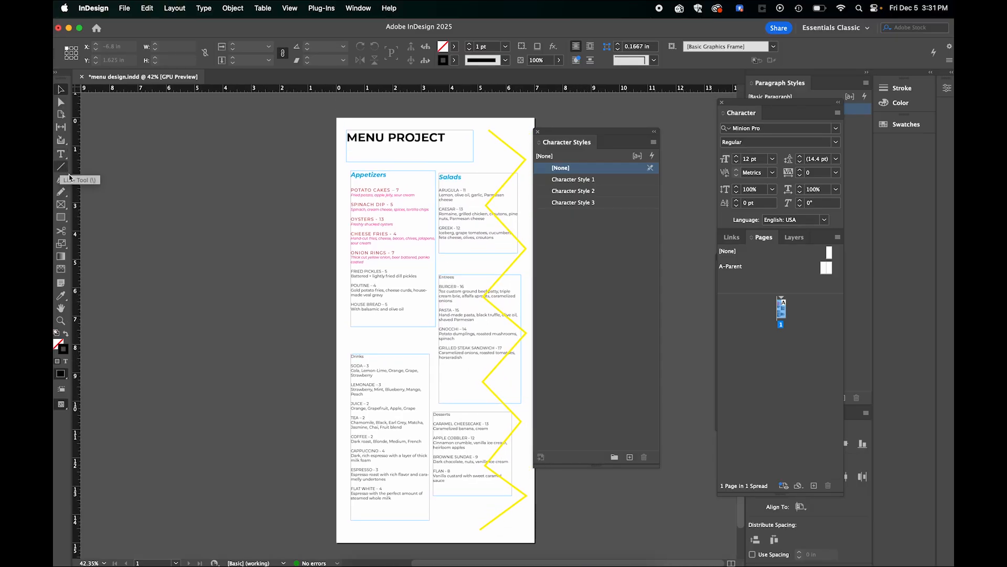
left_click(61, 217)
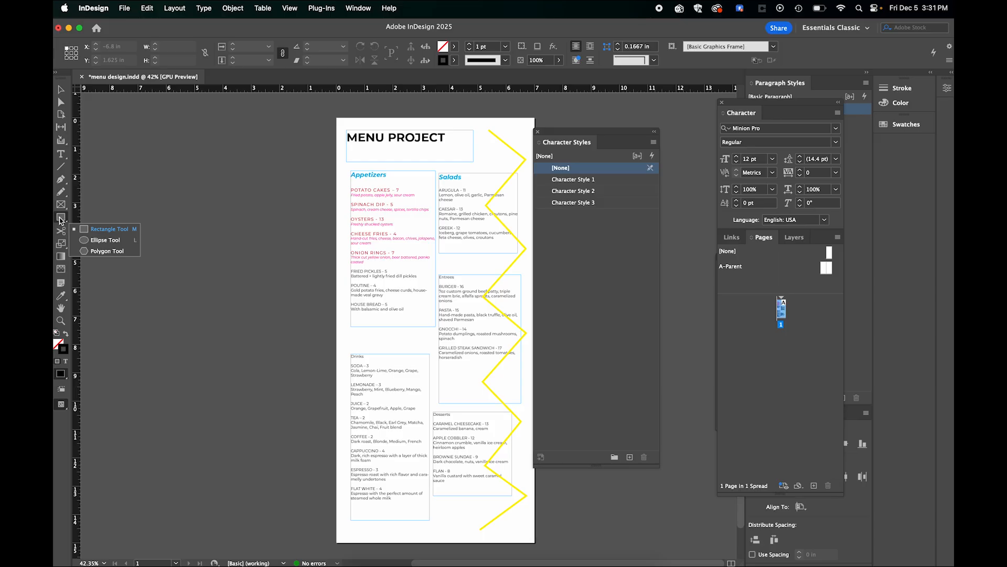
left_click(102, 240)
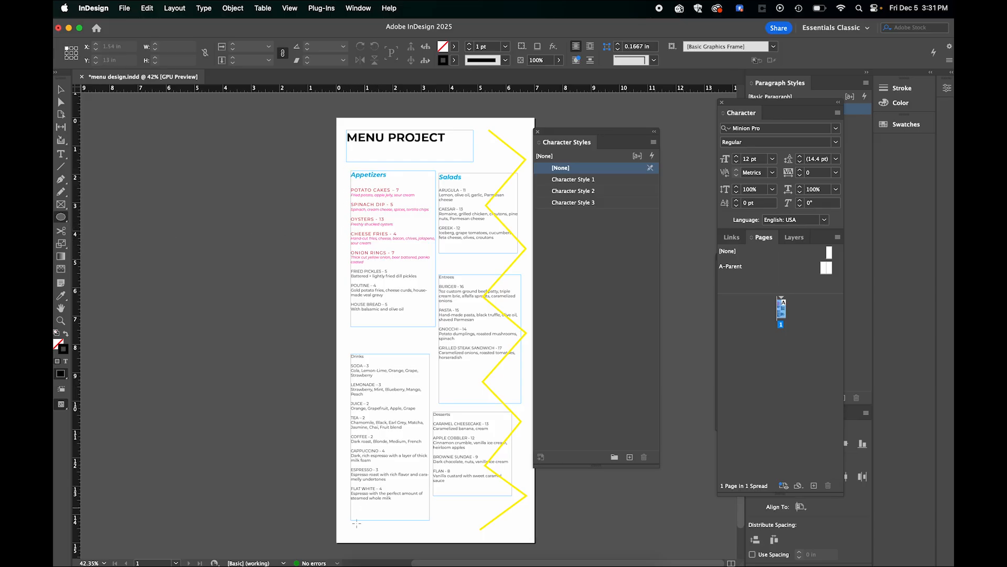
left_click_drag(347, 536, 370, 511)
Step: Set the circle's stroke weight to 6 pt
left_click(469, 44)
left_click(470, 44)
left_click(470, 44)
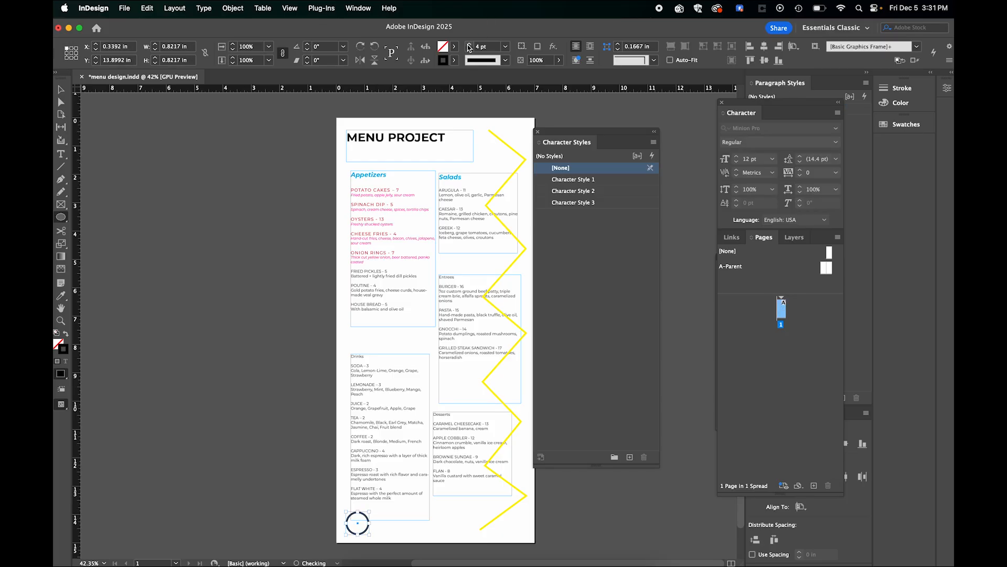
left_click(470, 44)
left_click(470, 44)
Step: Duplicate the circle across the bottom of the page to form a row of six circles, and deselect them
key("v")
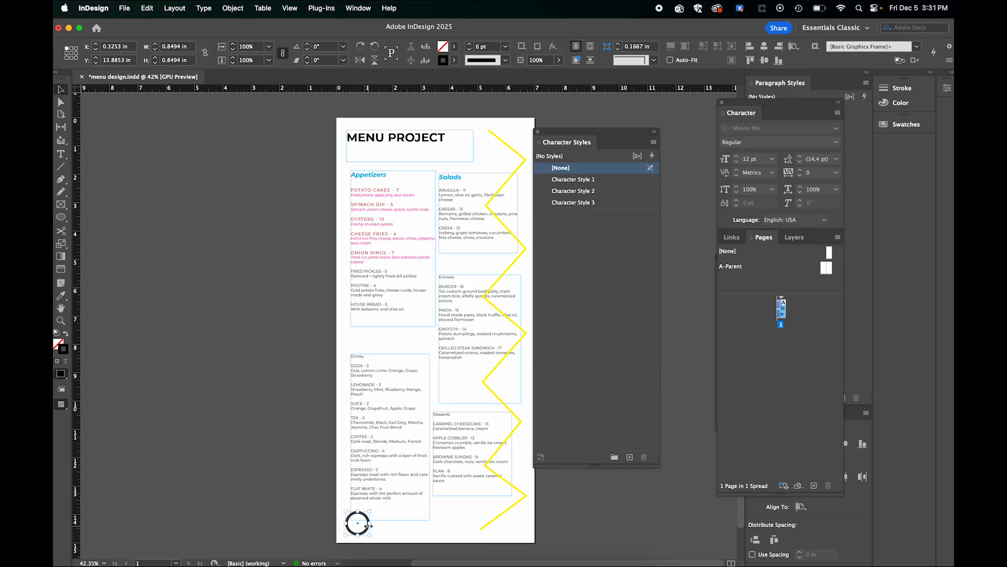
left_click_drag(370, 529, 400, 530)
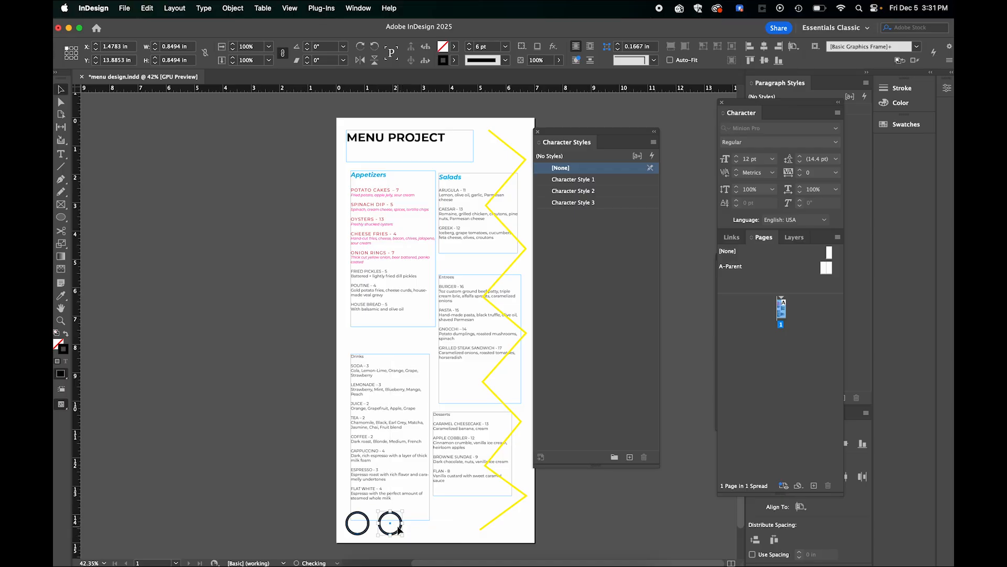
key("super+d")
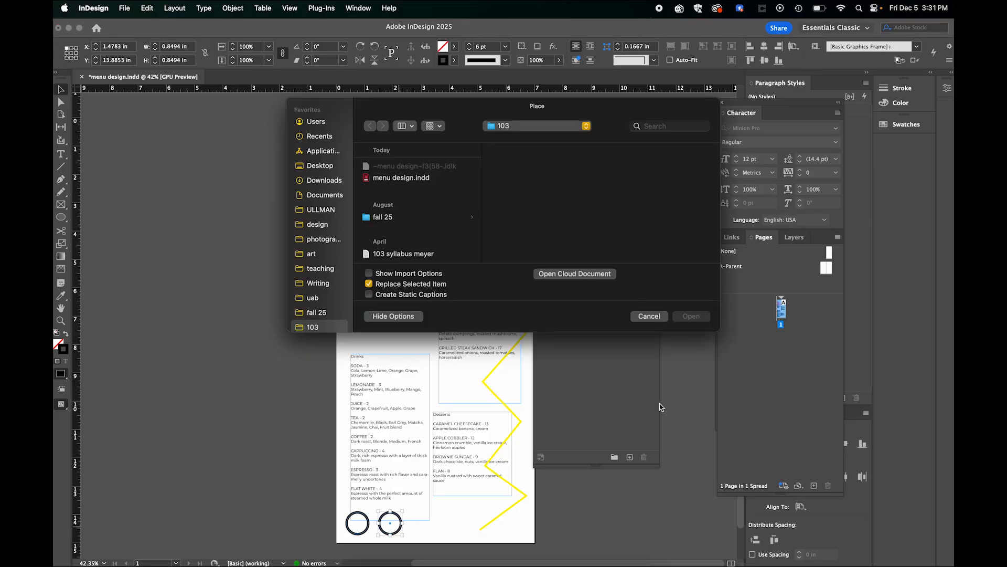
left_click(649, 317)
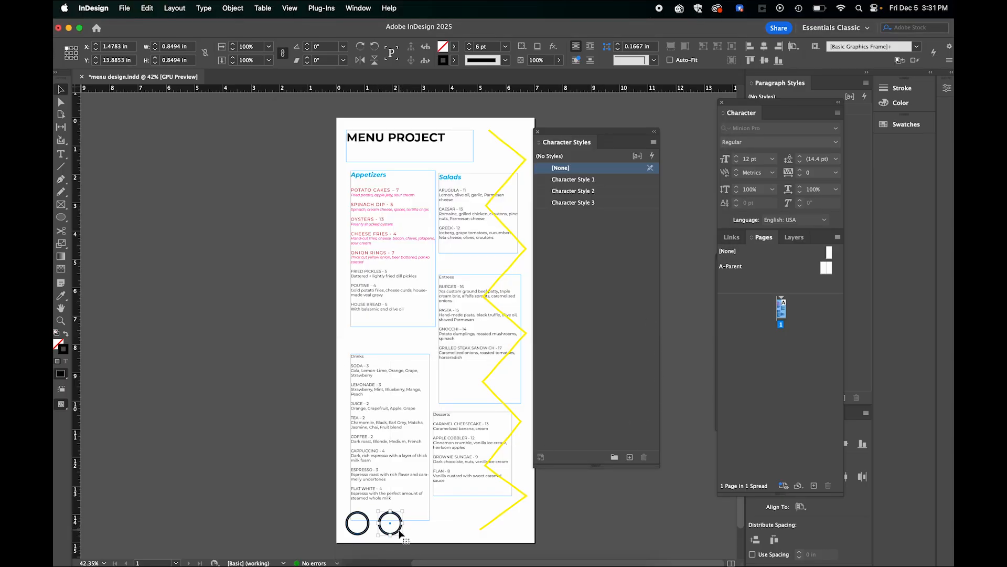
left_click_drag(399, 532, 527, 531)
left_click(587, 512)
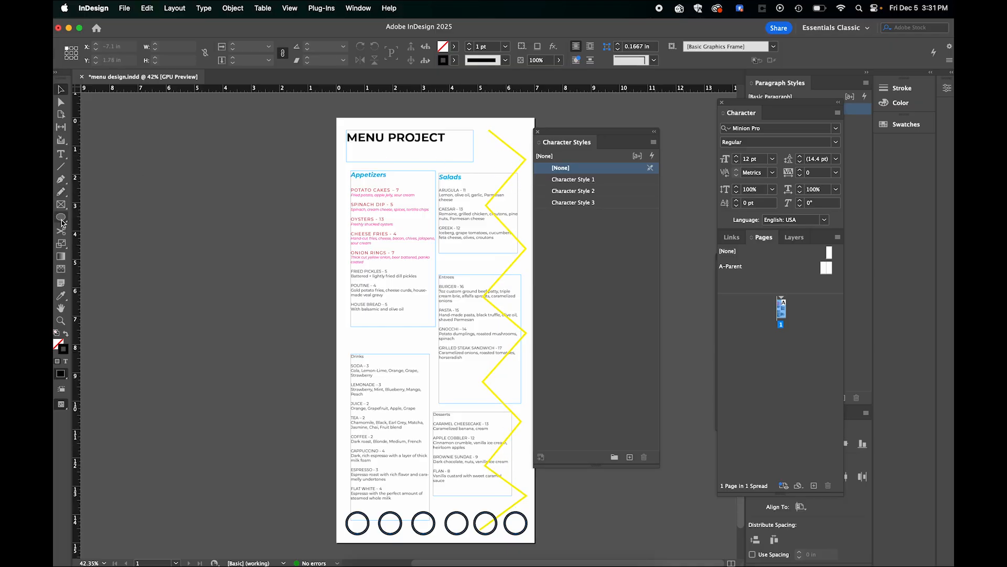
Step: Draw a 7 × 15 in rectangle covering the whole page and set its stroke to None
left_click_drag(61, 217, 116, 229)
left_click_drag(337, 117, 534, 544)
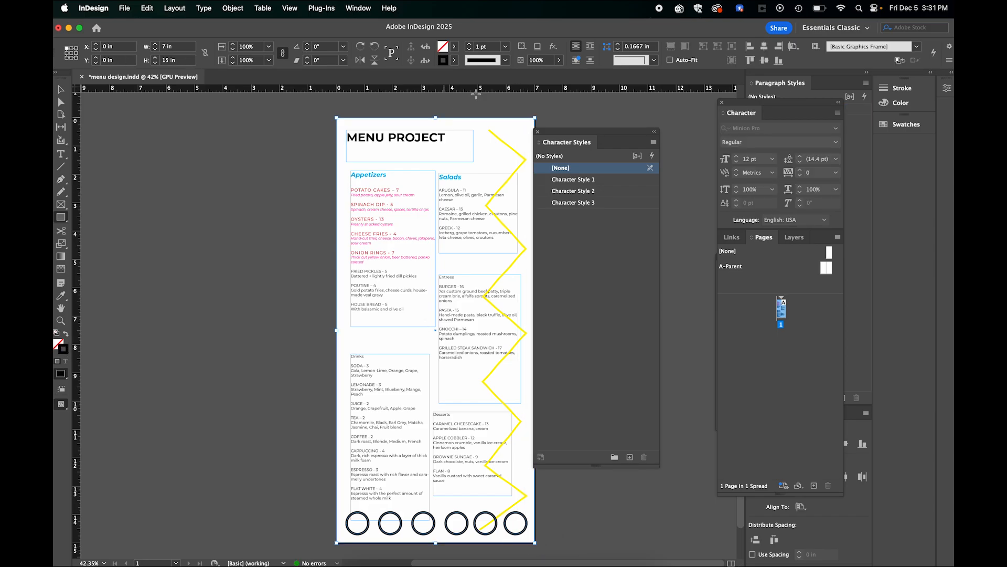
left_click(454, 60)
left_click(369, 94)
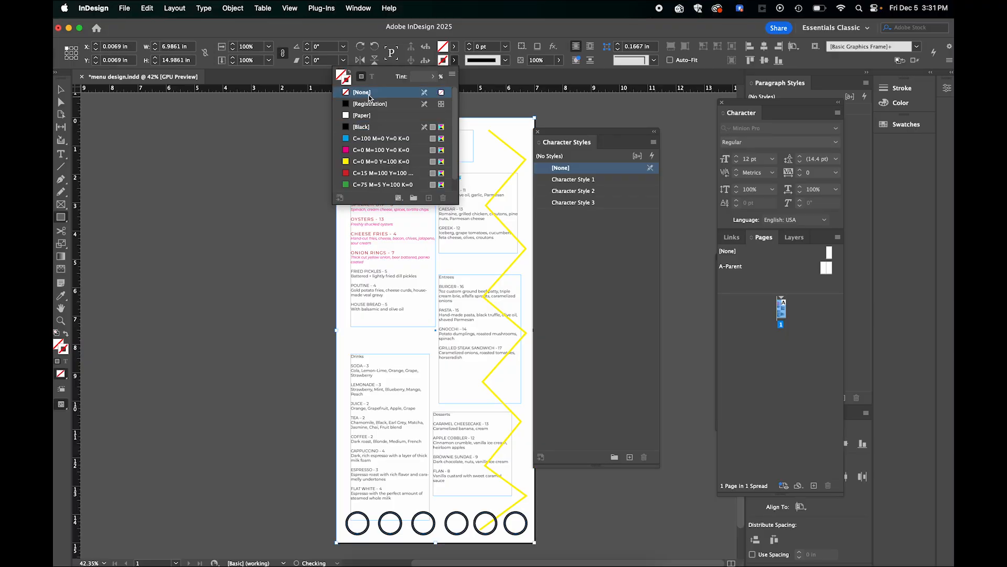
Step: Fill the page-sized rectangle with yellow C=0 M=0 Y=100 K=0 and deselect it
left_click(454, 46)
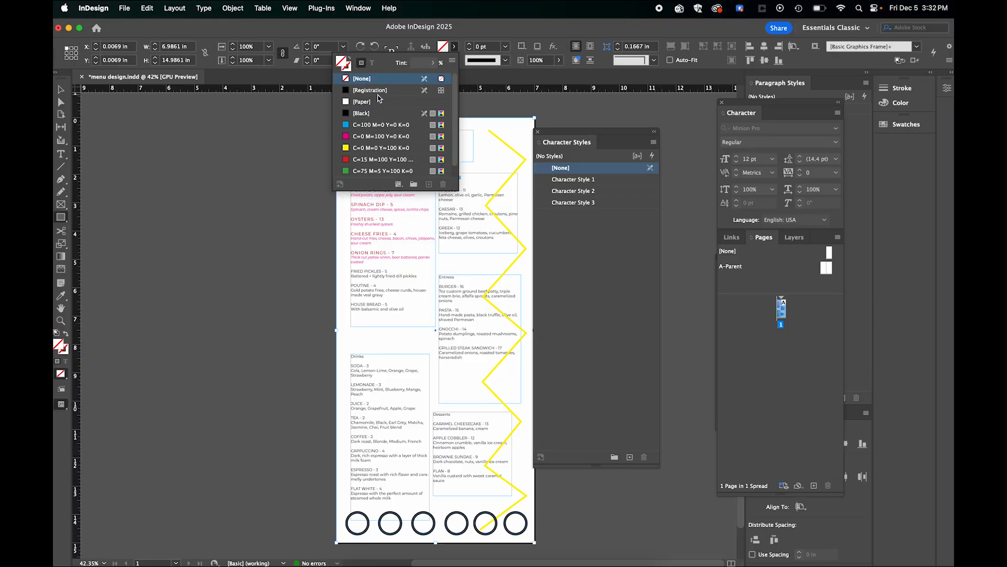
left_click(369, 148)
left_click(252, 227)
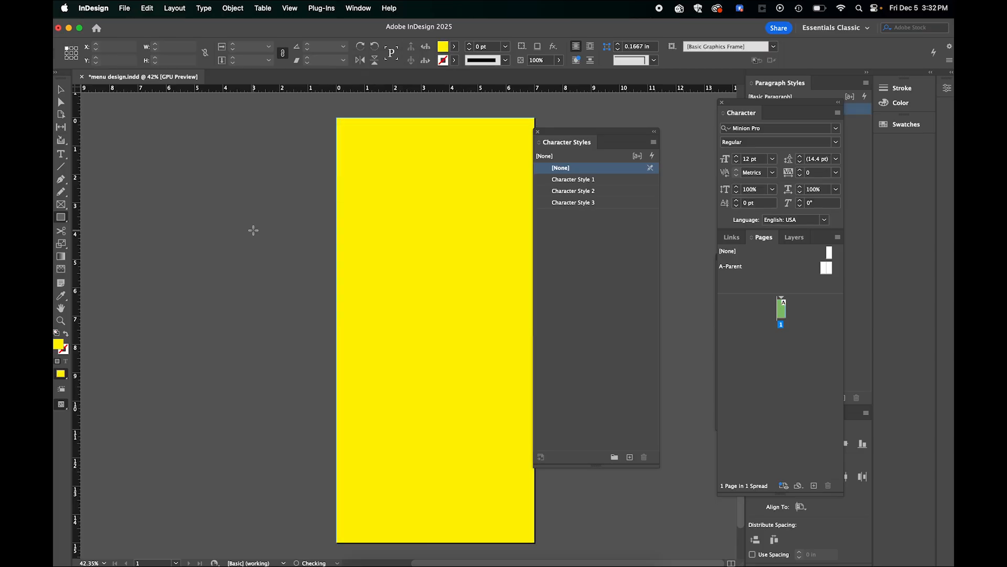
Step: Change the page-sized rectangle's fill to a very pale pinkish cream with the Color Picker
left_click(403, 254)
double_click(58, 343)
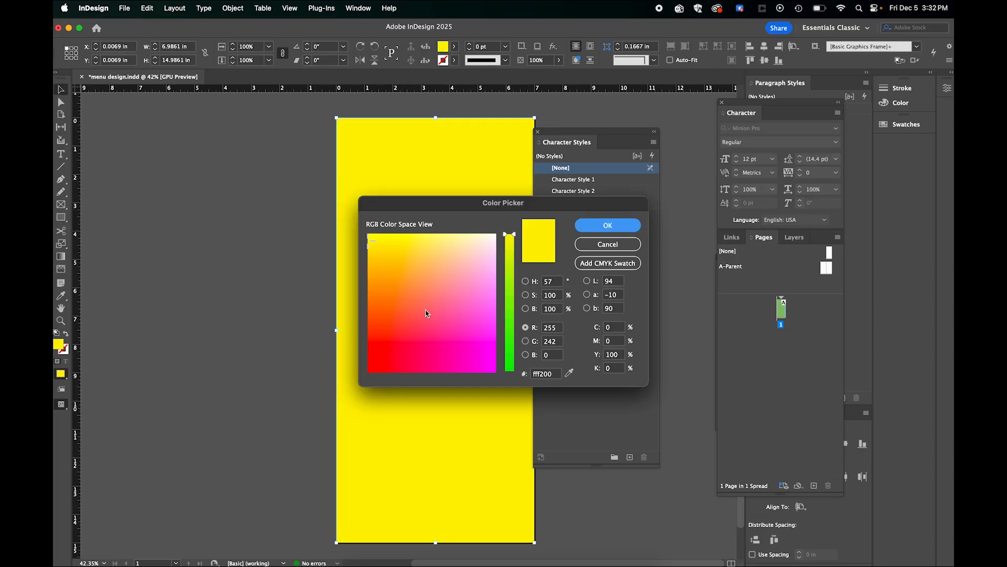
left_click(471, 238)
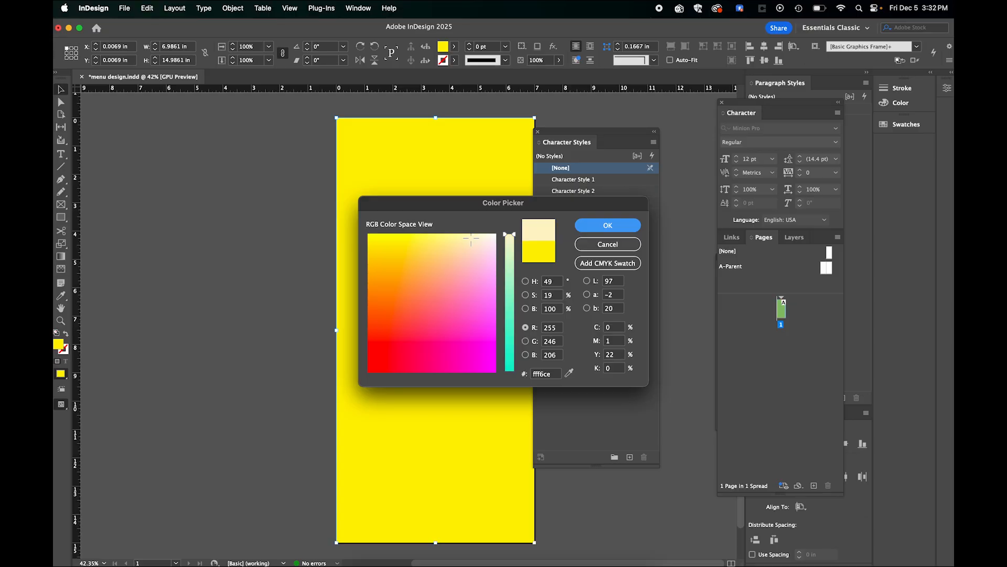
left_click(477, 249)
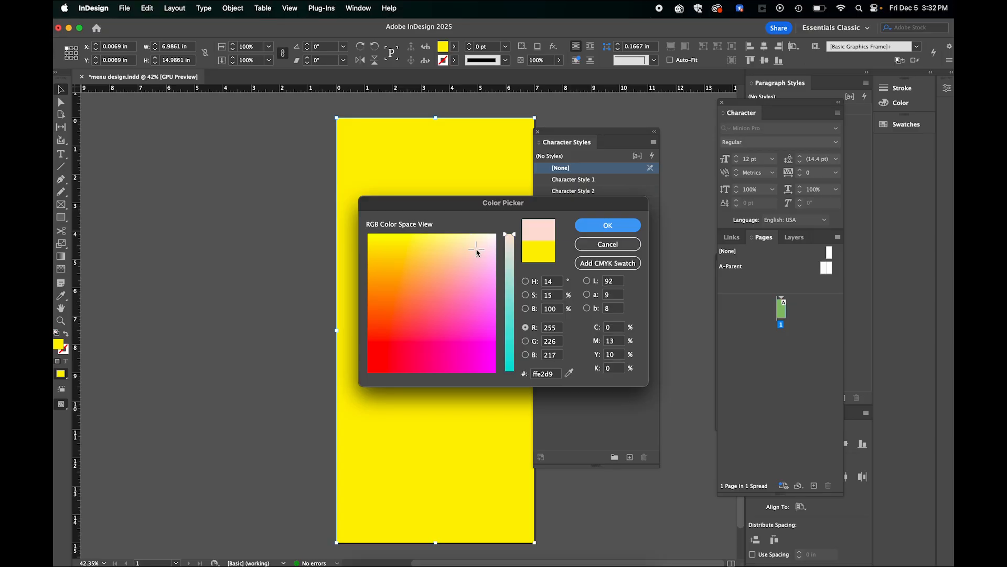
left_click(488, 239)
left_click(586, 229)
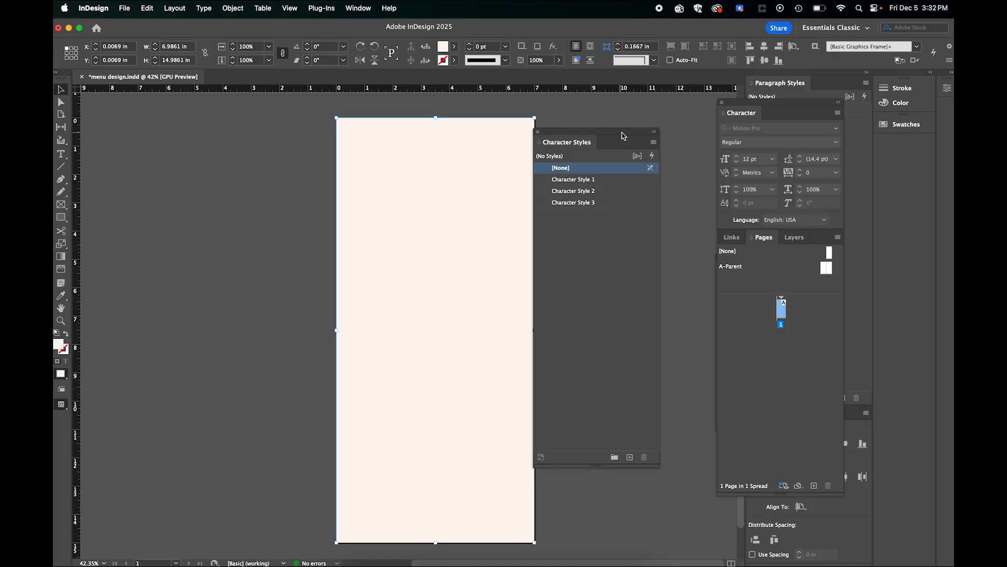
Step: Show the document's layers and cut the background rectangle from Layer 1
left_click_drag(622, 132, 658, 132)
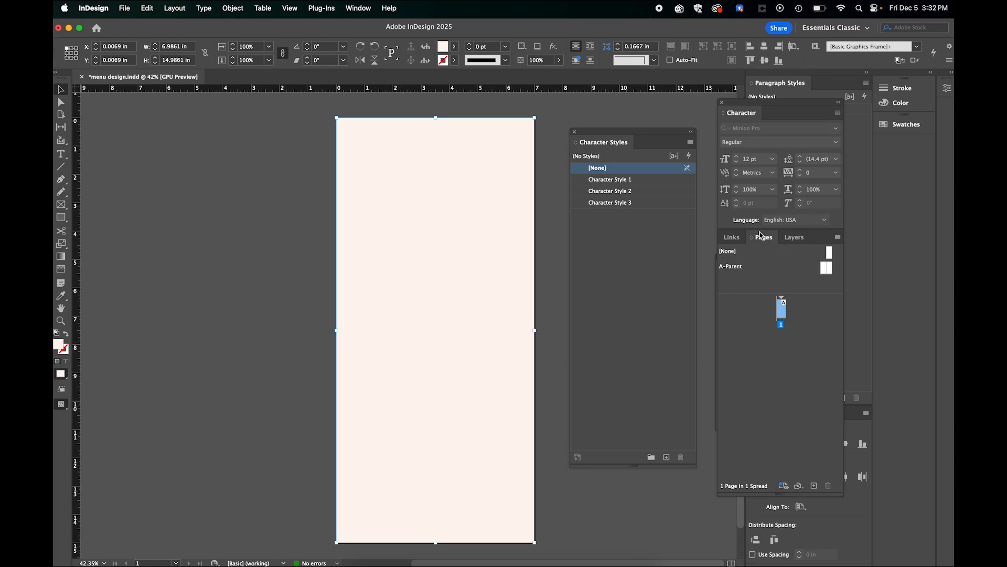
left_click(786, 237)
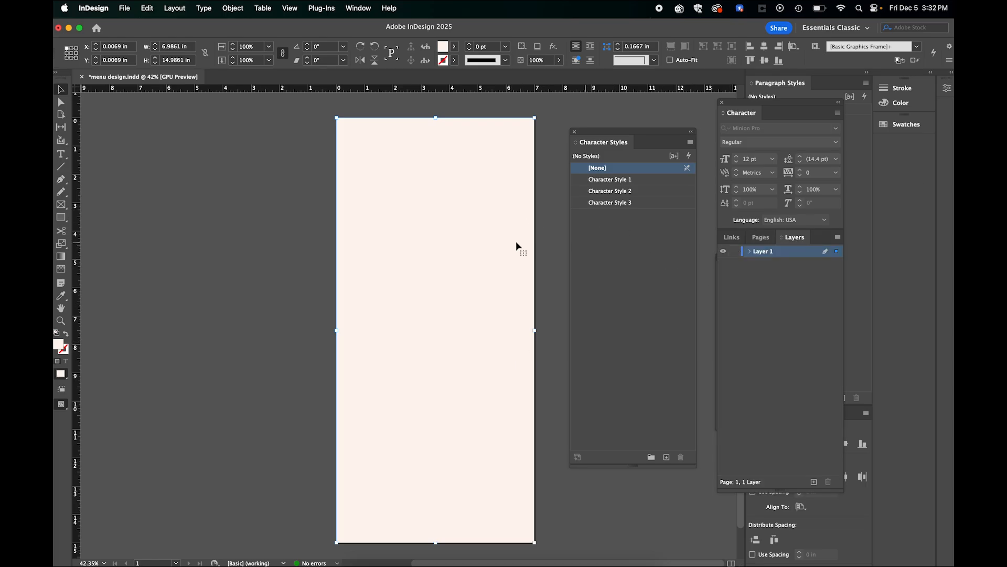
key("Delete")
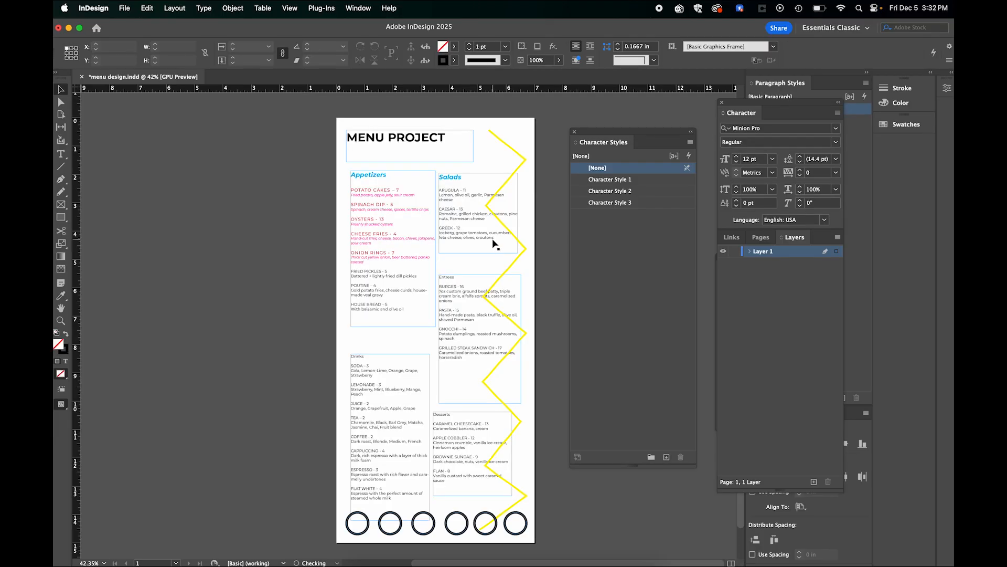
Step: Create a new layer beneath Layer 1 and paste the background rectangle onto it
left_click(814, 481)
left_click_drag(769, 254, 768, 268)
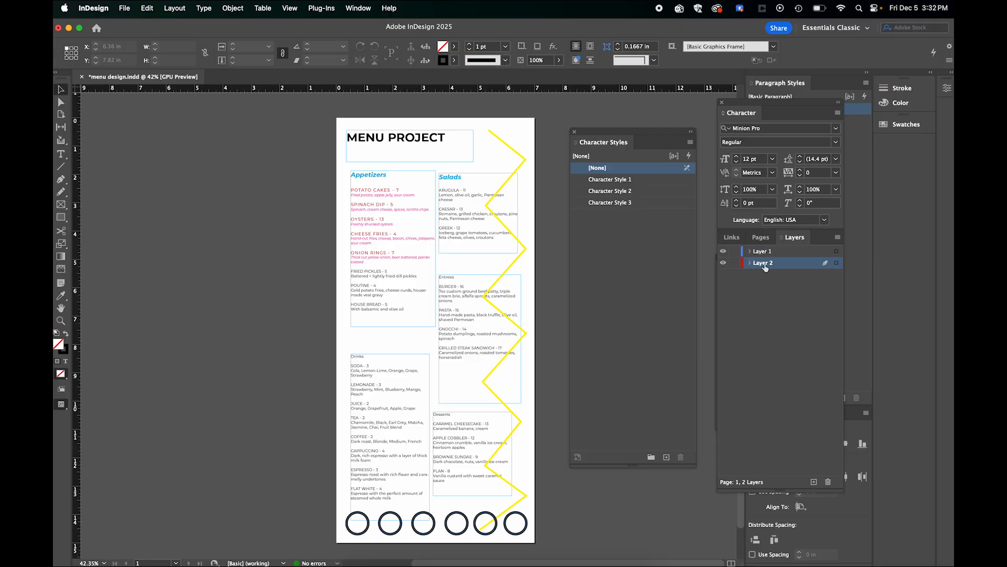
double_click(762, 262)
left_click(782, 292)
left_click(792, 264)
key("super+v")
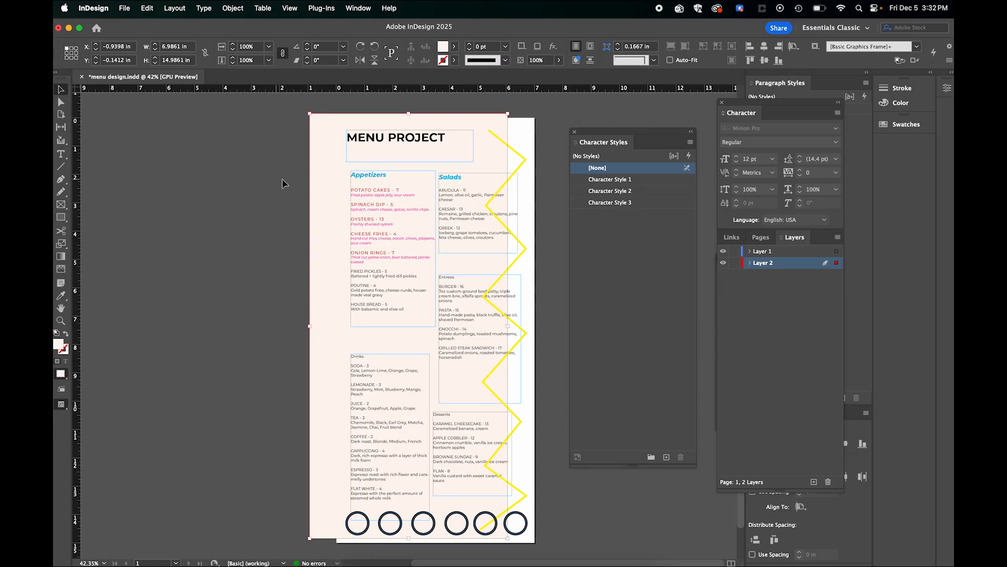
Step: Move the cream background rectangle so it covers the whole menu page, and deselect it
left_click_drag(330, 182, 356, 185)
left_click(272, 193)
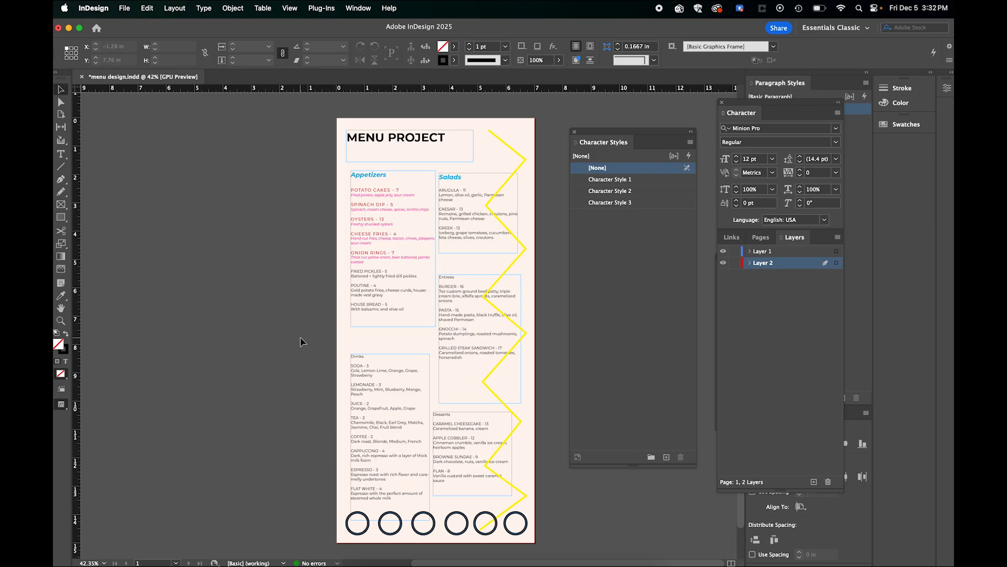
Step: Examine the Appetizers text up close and the overall page layout against the cream background
scroll(300, 336, "up", 5)
scroll(315, 341, "down", 5)
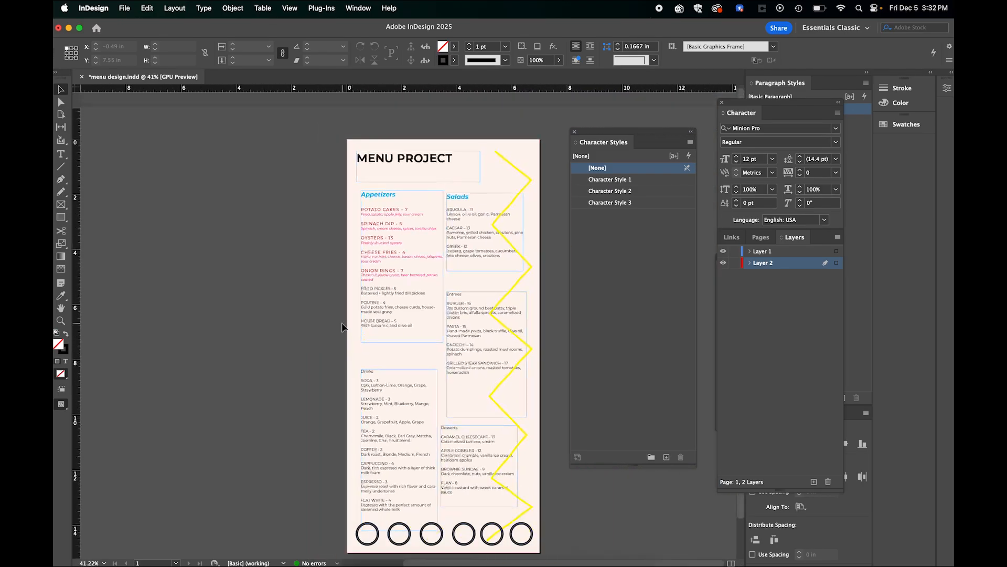
scroll(310, 349, "down", 1)
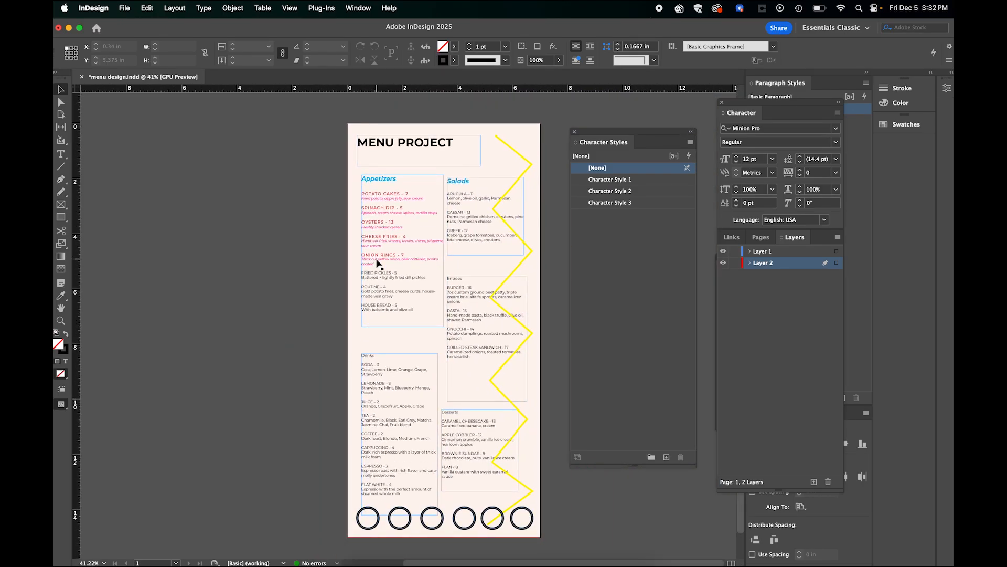
scroll(378, 263, "up", 4)
scroll(378, 263, "down", 4)
scroll(378, 262, "up", 4)
scroll(378, 263, "up", 1)
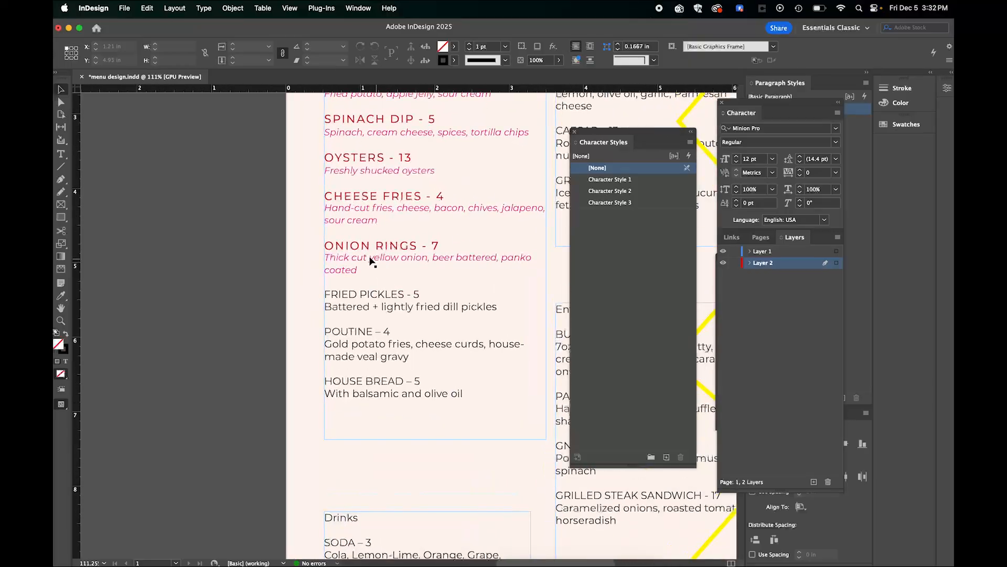
scroll(324, 241, "up", 2)
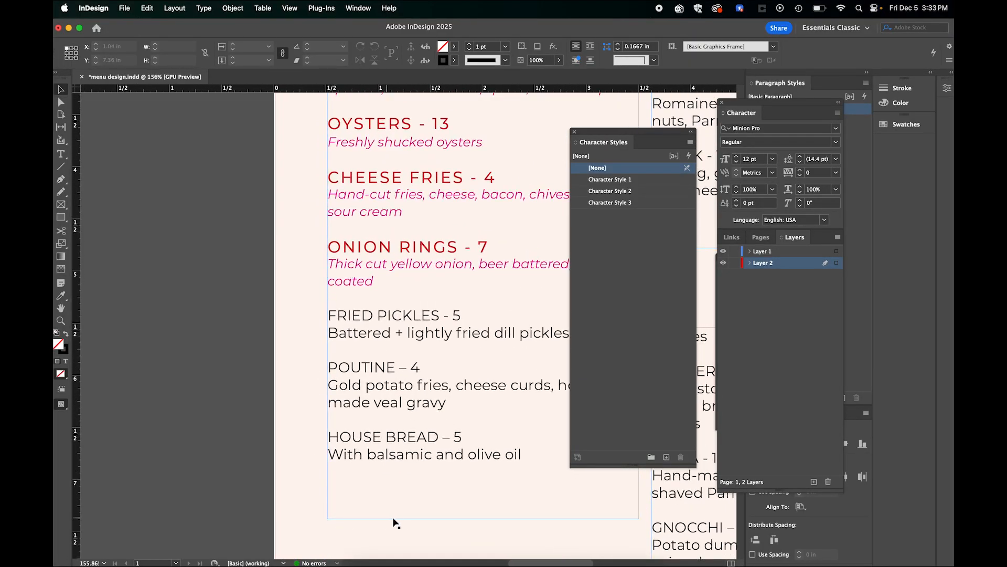
scroll(424, 525, "down", 3)
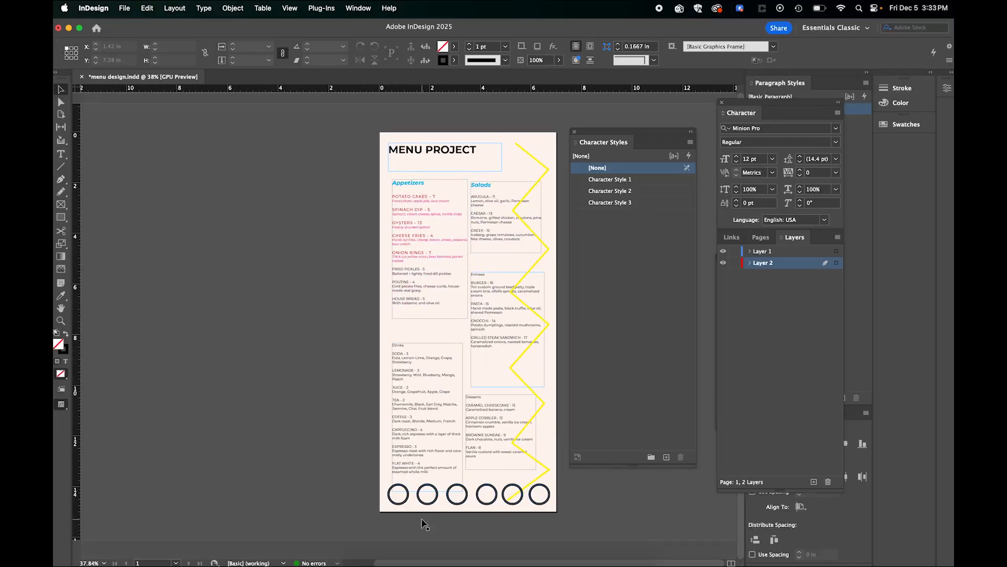
scroll(423, 219, "up", 2)
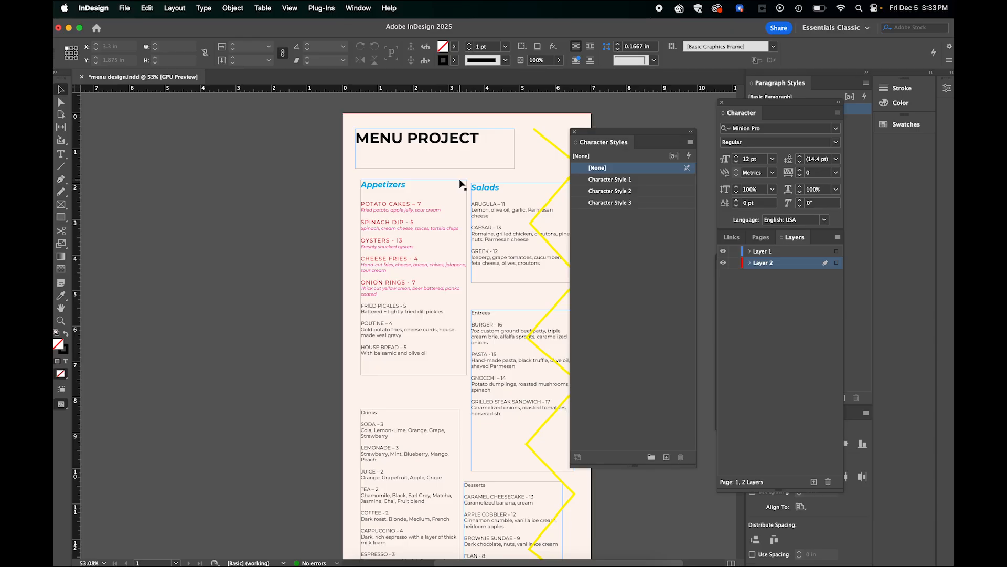
Step: Hide the frame edges of the menu's objects and check the whole page without them
left_click(290, 8)
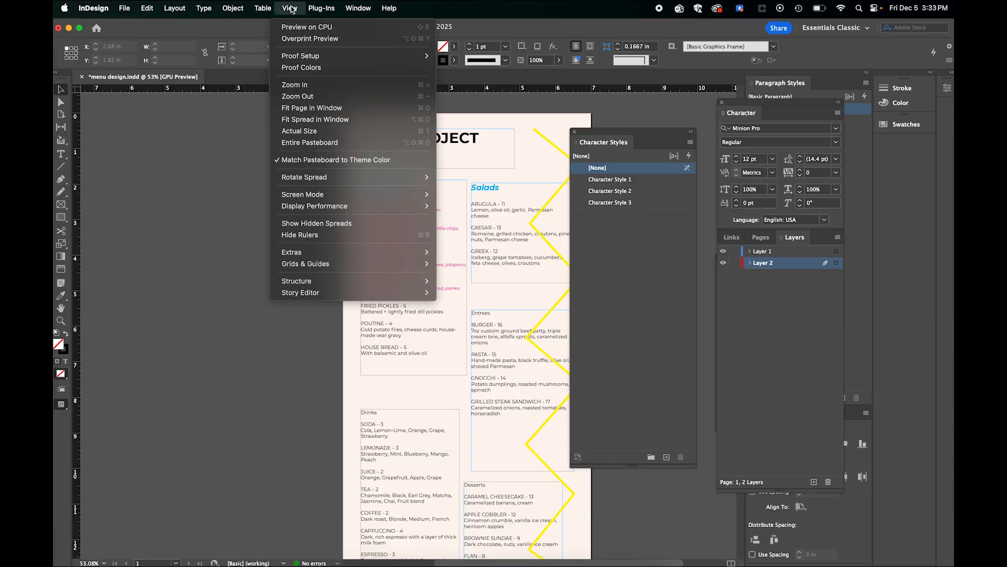
mouse_move(333, 251)
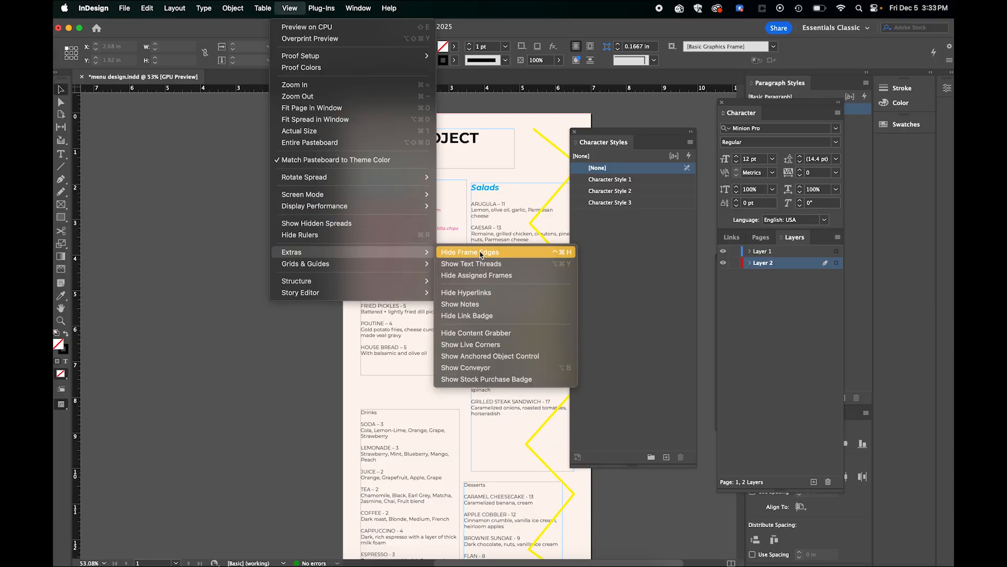
left_click(482, 253)
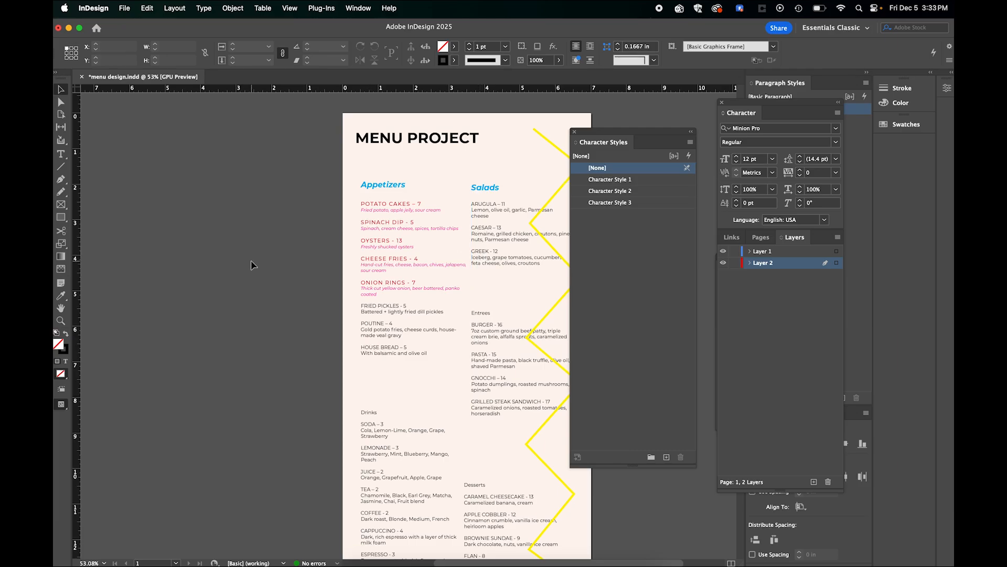
scroll(251, 260, "right", 3)
scroll(251, 260, "down", 1)
scroll(251, 260, "down", 3)
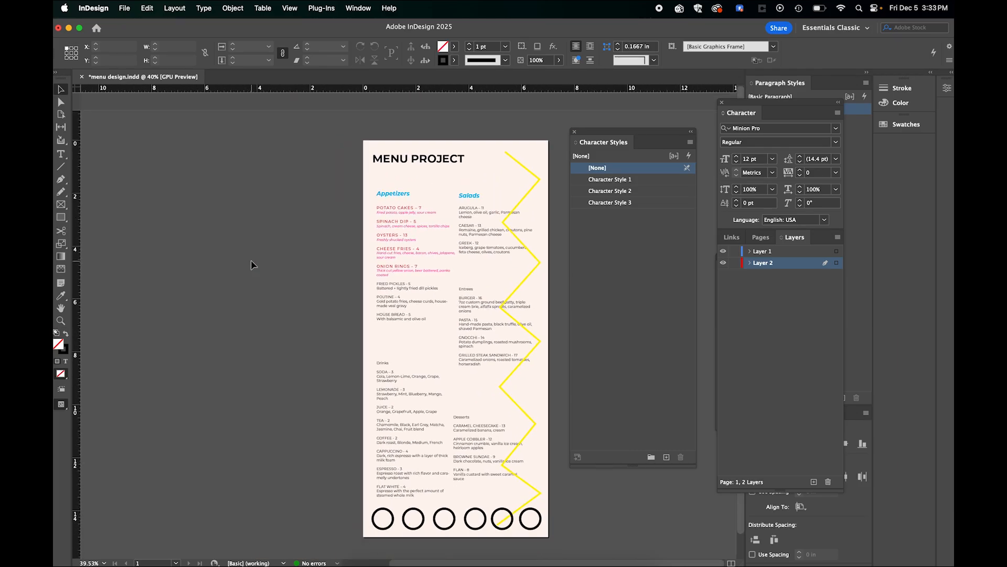
scroll(251, 260, "right", 2)
scroll(251, 260, "down", 1)
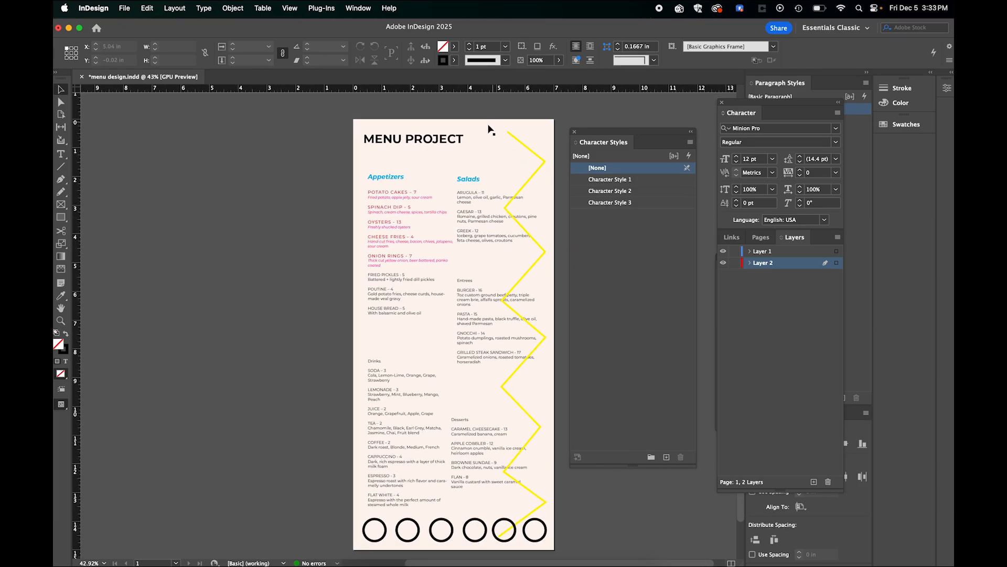
scroll(304, 255, "right", 1)
scroll(304, 254, "down", 1)
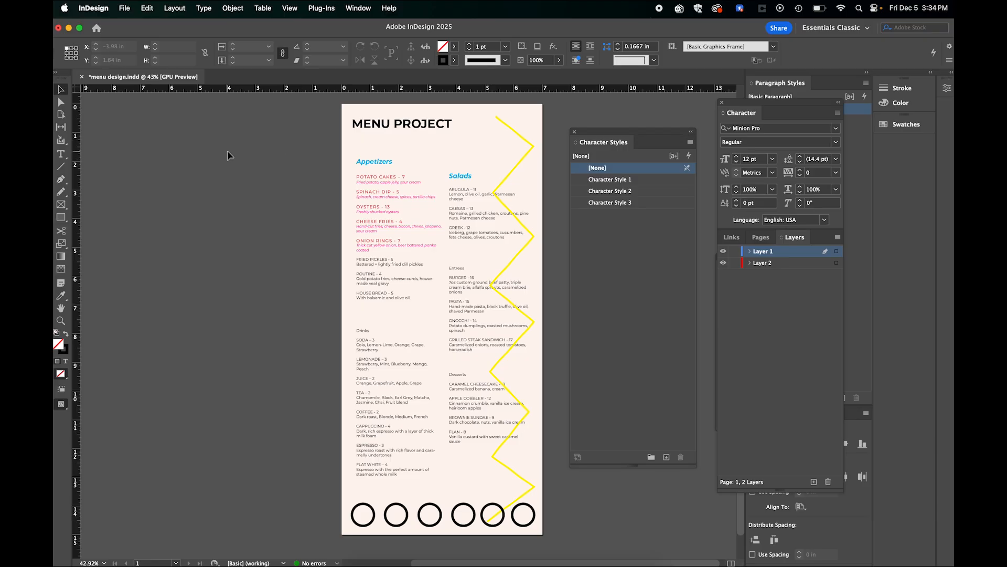
Step: Start exporting the menu in Adobe PDF (Print) format as "menu design" in the 103 folder
left_click(125, 9)
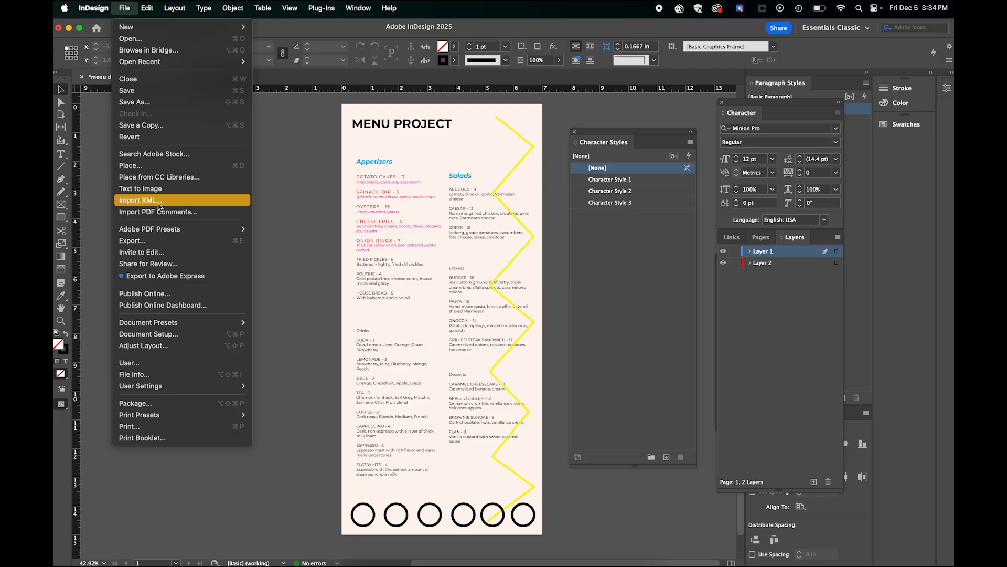
left_click(160, 244)
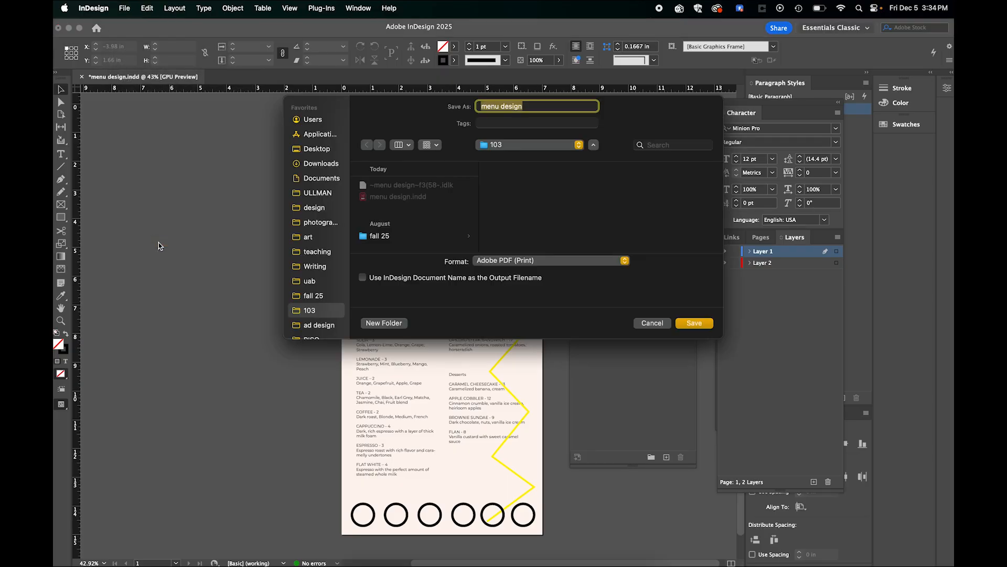
left_click(546, 261)
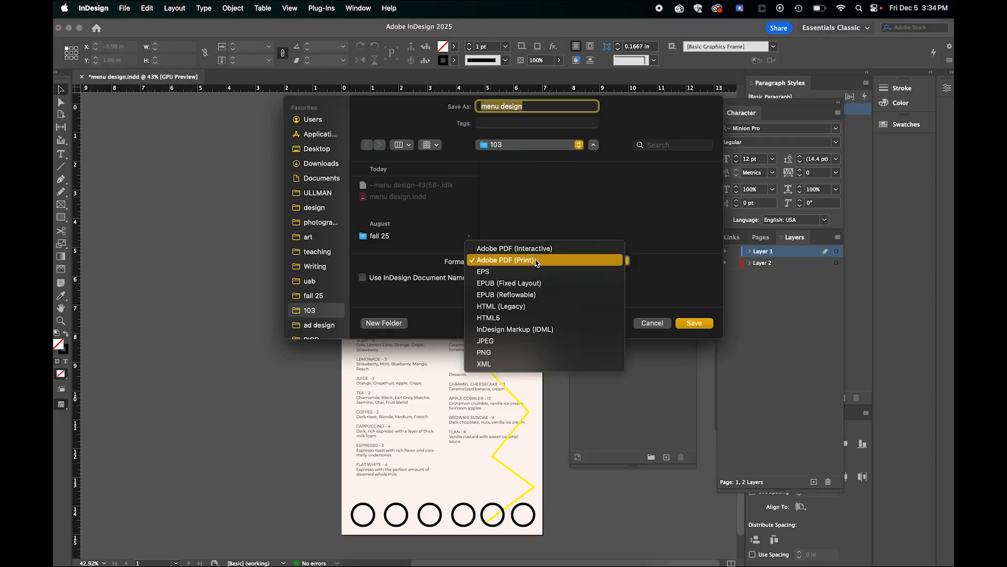
left_click(502, 263)
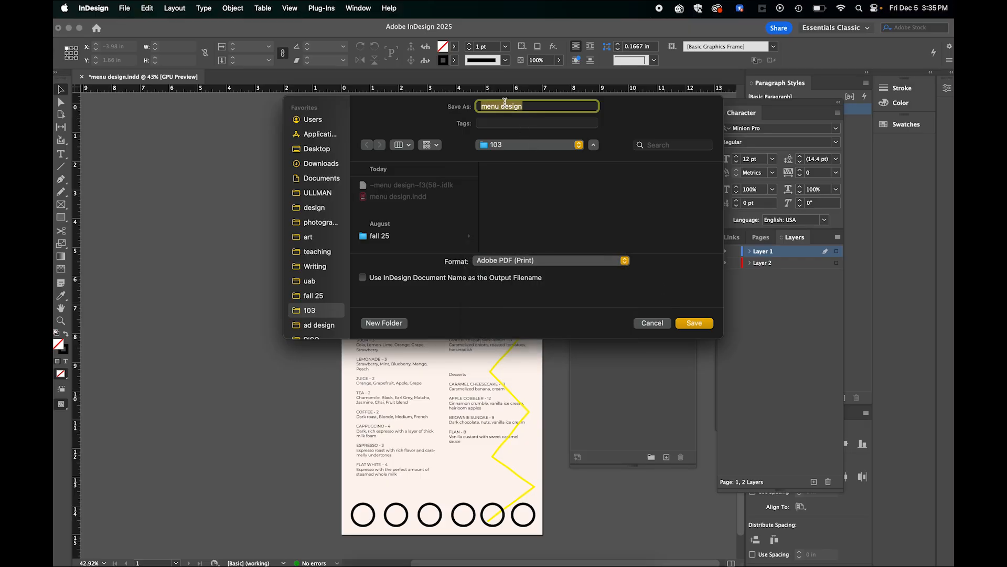
left_click(695, 326)
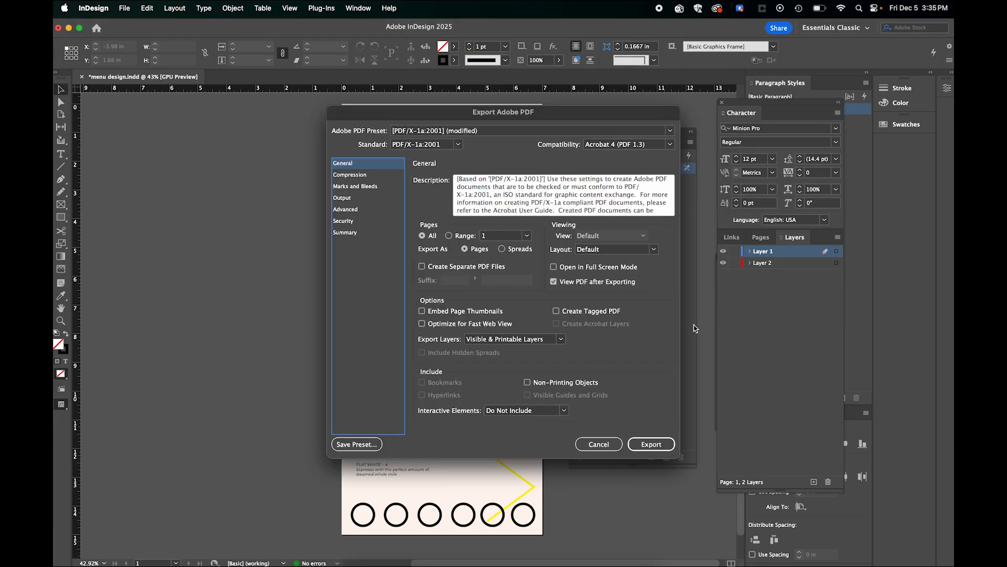
Step: Export the PDF with the [PDF/X-1a:2001] preset and check the full exported page in Acrobat
left_click(495, 131)
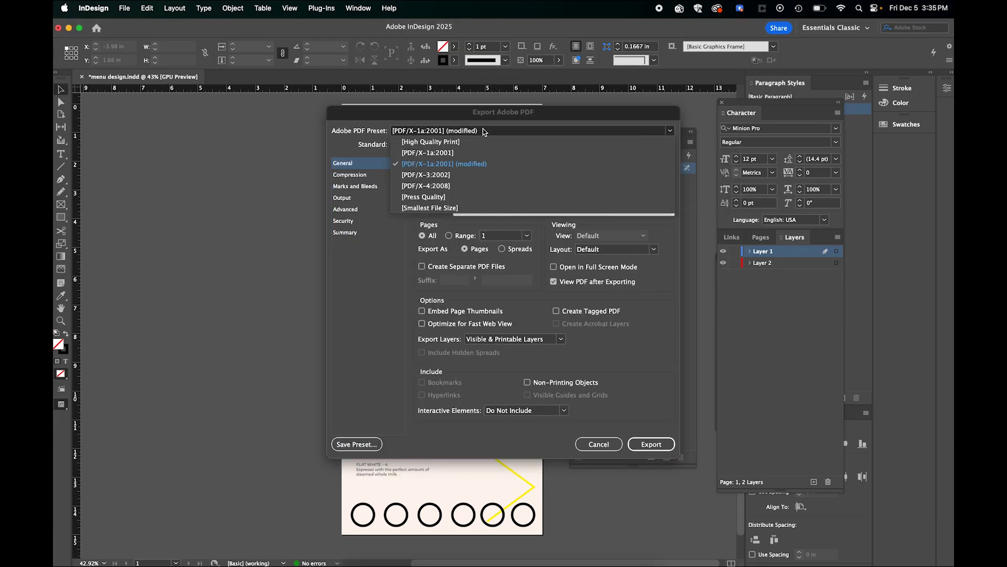
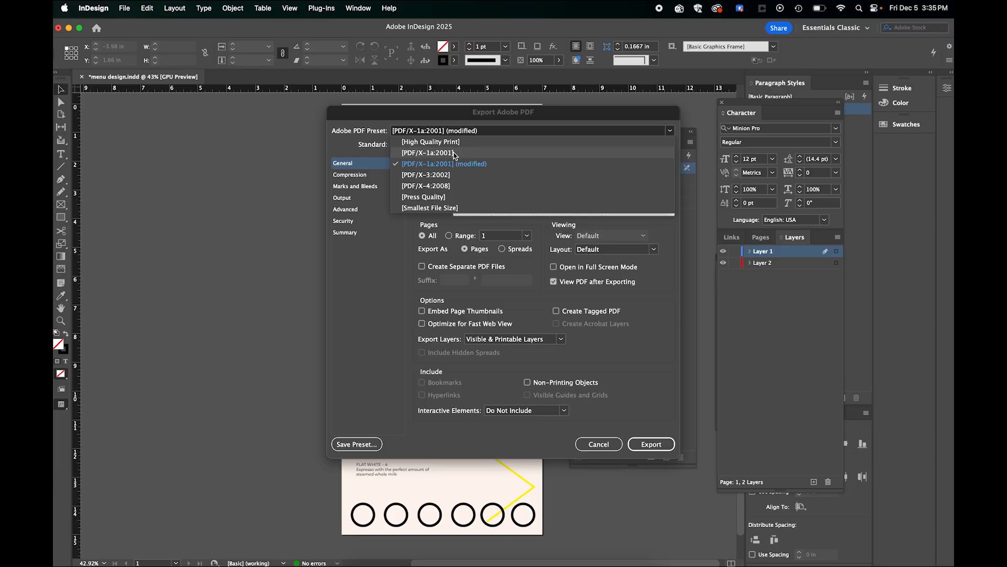
left_click(454, 153)
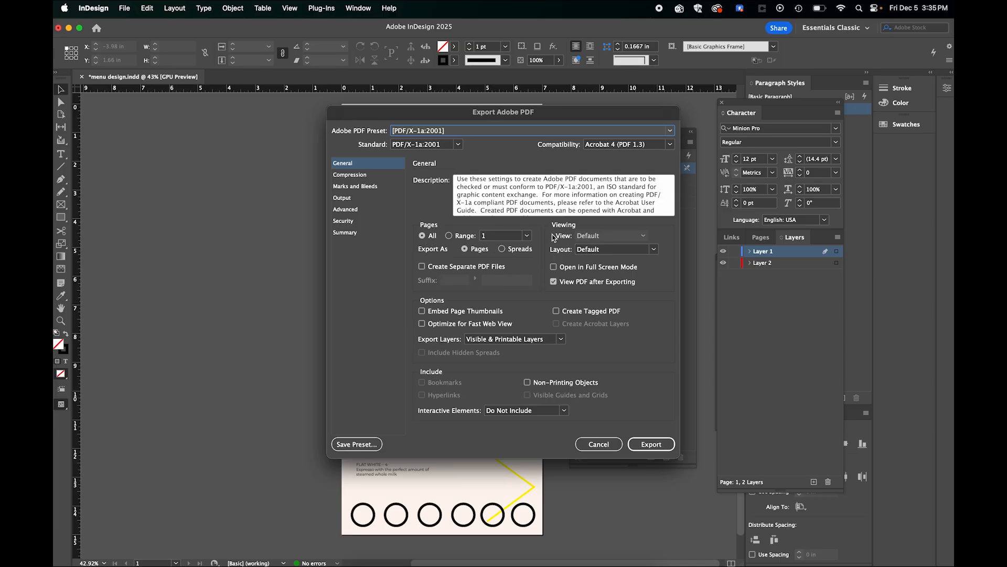
left_click(654, 449)
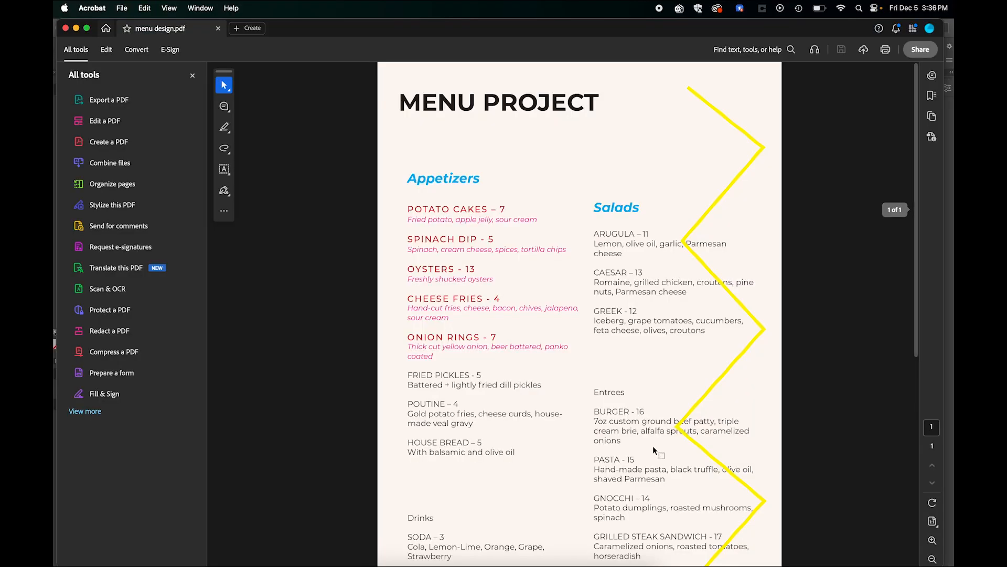
scroll(437, 242, "down", 1)
scroll(437, 242, "down", 5)
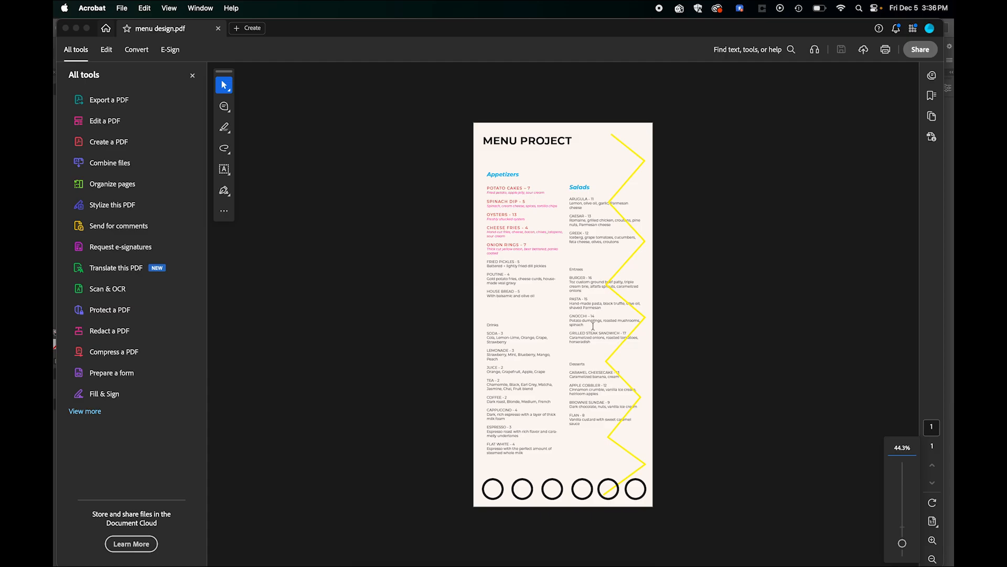
scroll(628, 297, "up", 2)
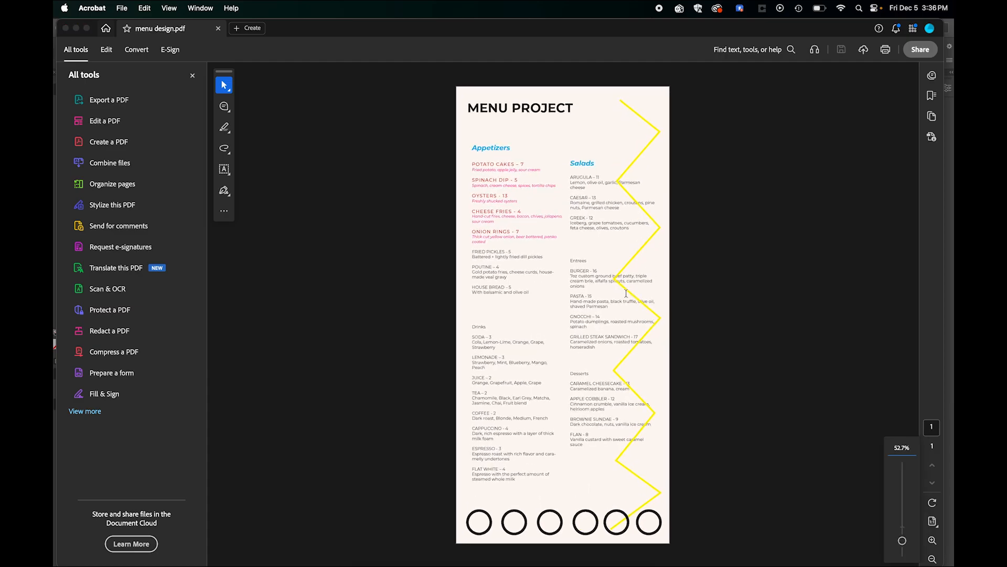